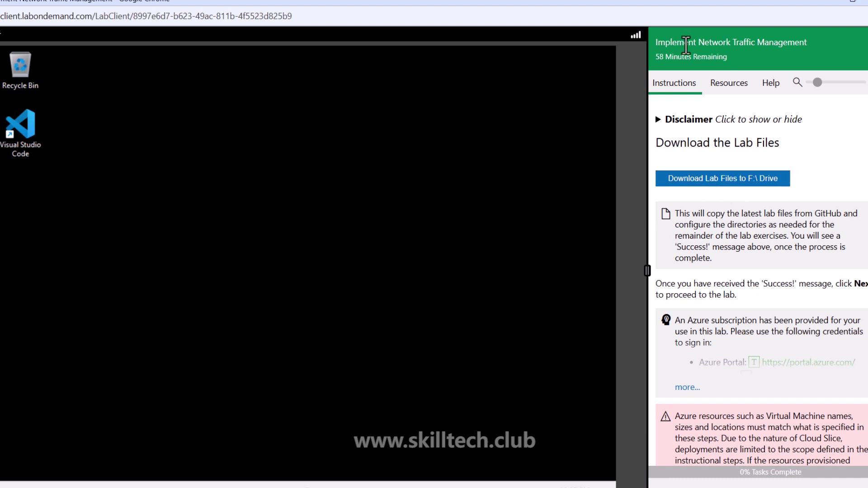
# Step: Download the lab files to the F:\ drive
pyautogui.moveTo(685, 44); pyautogui.dragTo(797, 46)
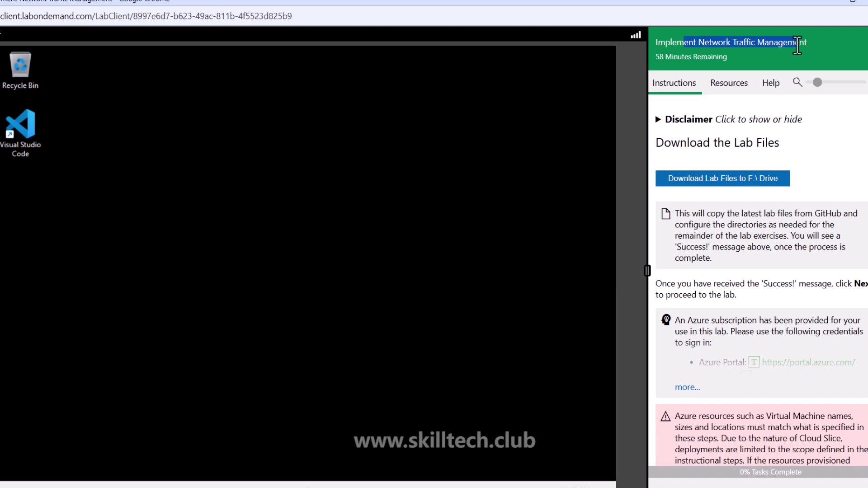
pyautogui.click(722, 182)
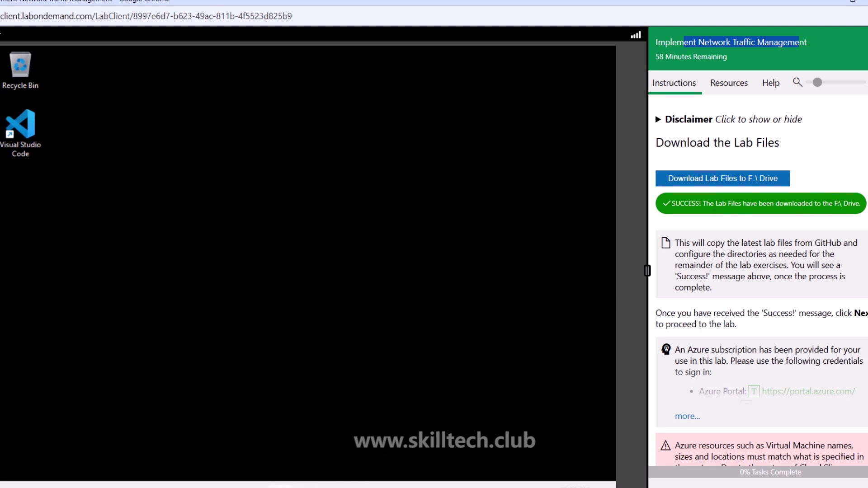
# Step: Check the contents of the Allfiles folder on the F: drive in File Explorer, and minimize the window
pyautogui.click(219, 248)
pyautogui.press('super+e')
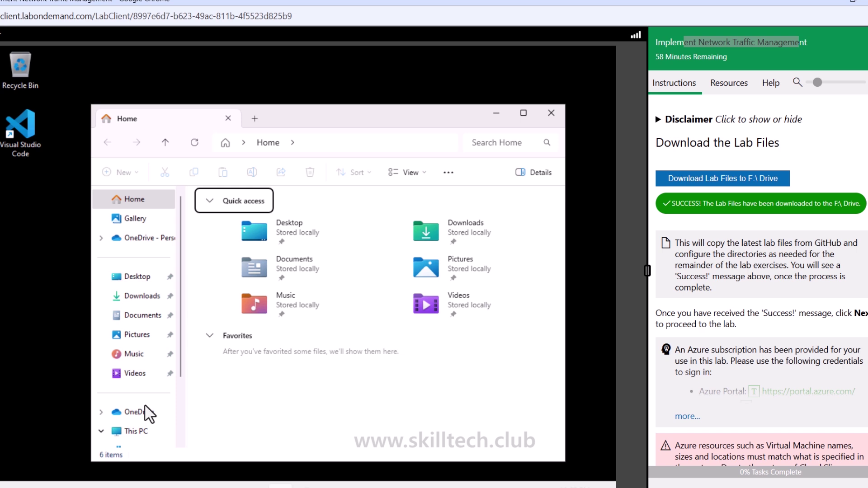
pyautogui.click(143, 431)
pyautogui.click(270, 256)
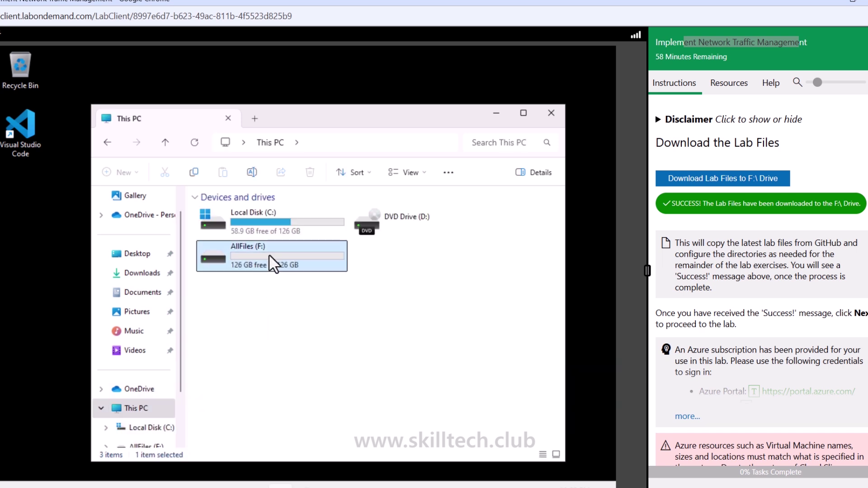
pyautogui.doubleClick(269, 254)
pyautogui.doubleClick(228, 217)
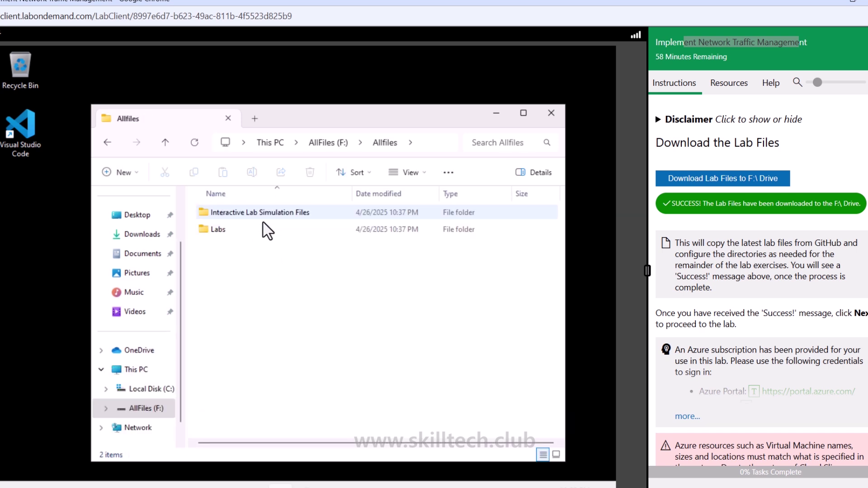
pyautogui.doubleClick(414, 119)
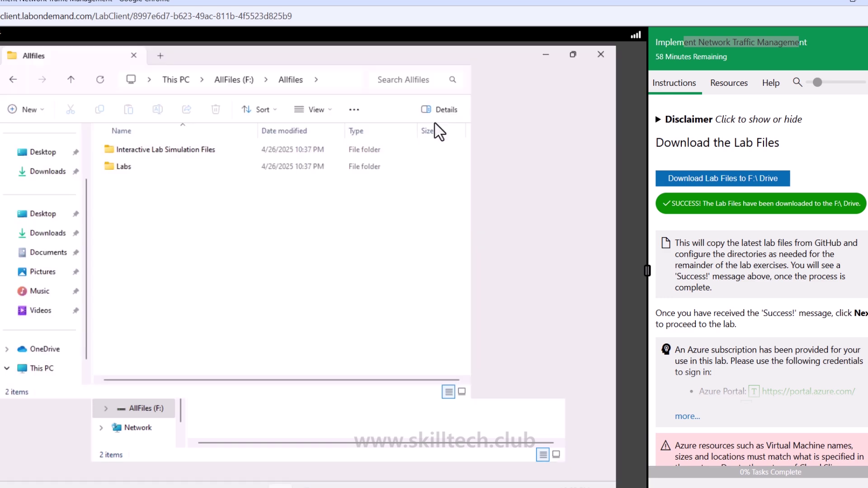
pyautogui.click(546, 56)
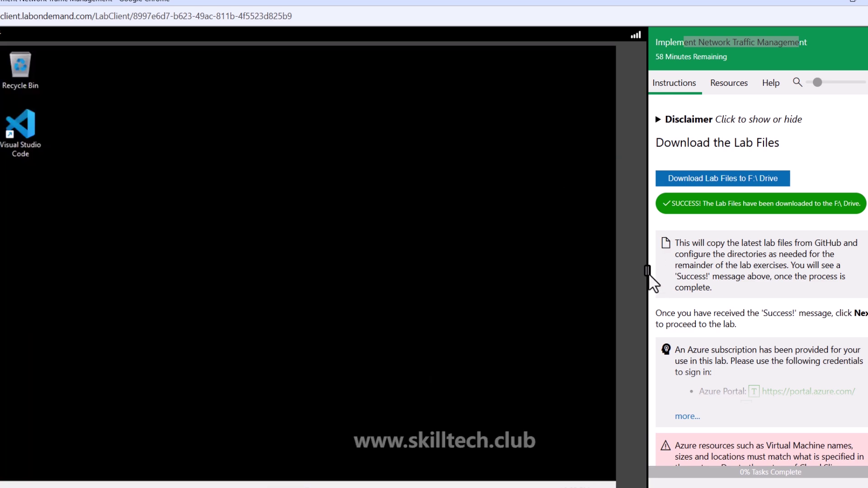
pyautogui.moveTo(648, 271); pyautogui.dragTo(645, 270)
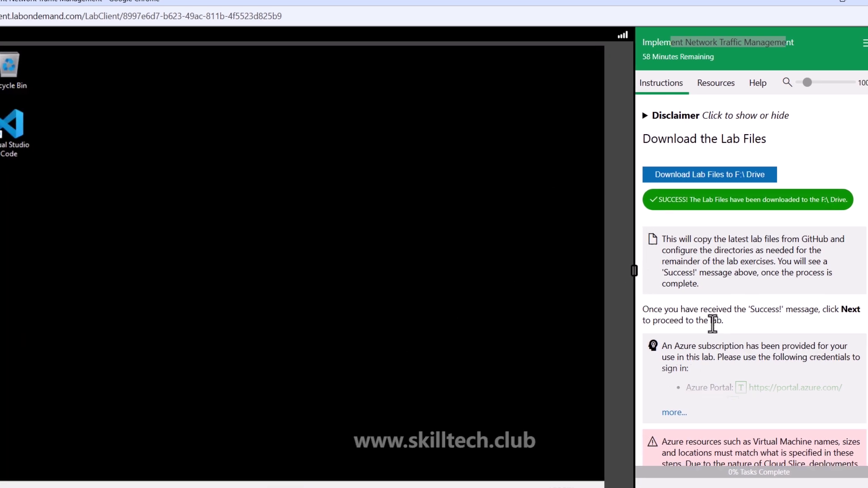
pyautogui.scroll(-3, 719, 319)
pyautogui.click(682, 297)
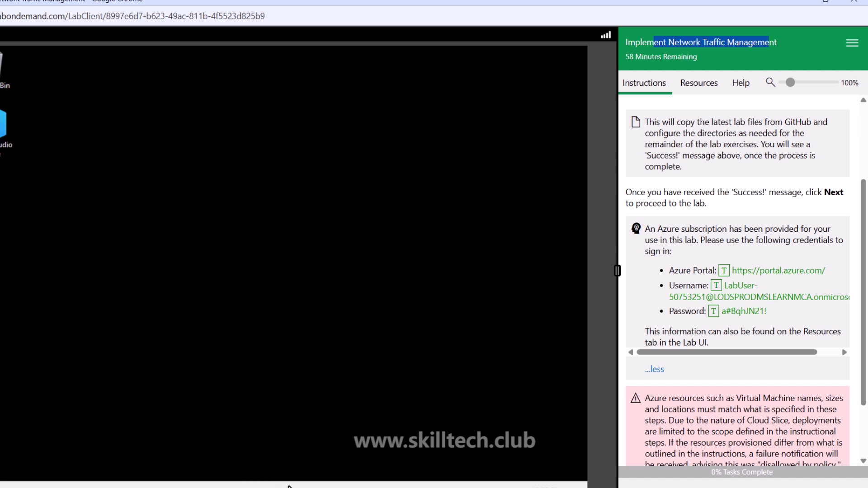
pyautogui.click(290, 223)
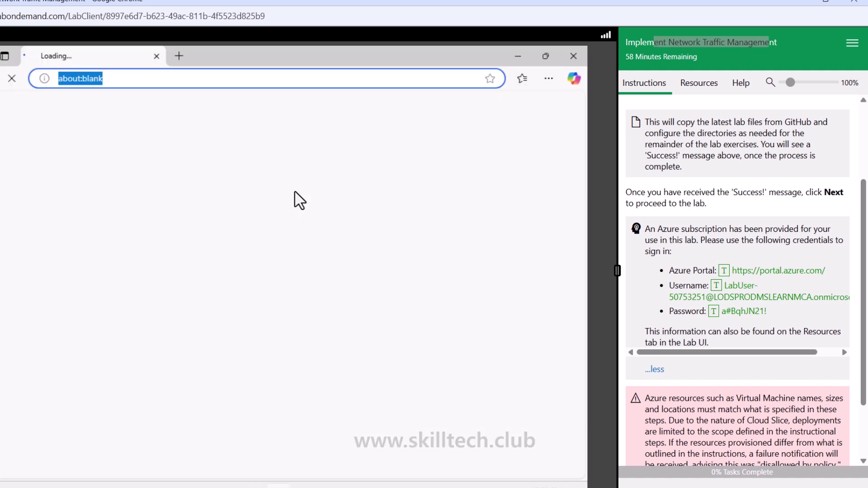
pyautogui.click(724, 271)
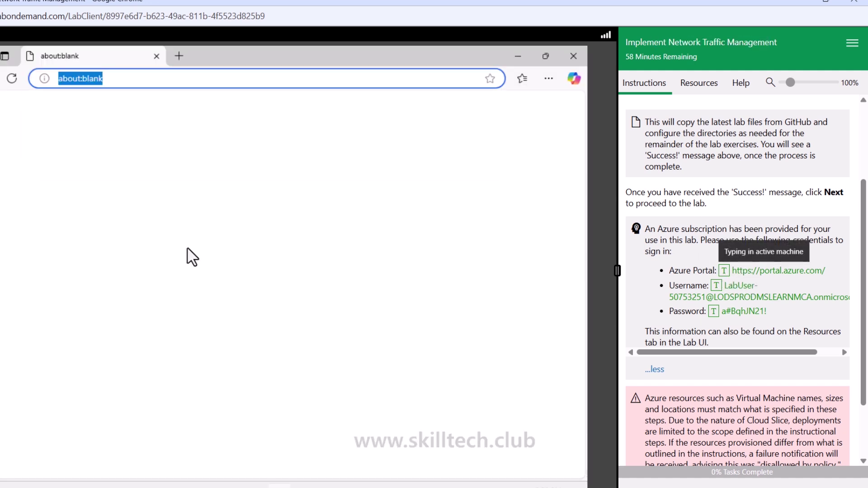
pyautogui.press('Return')
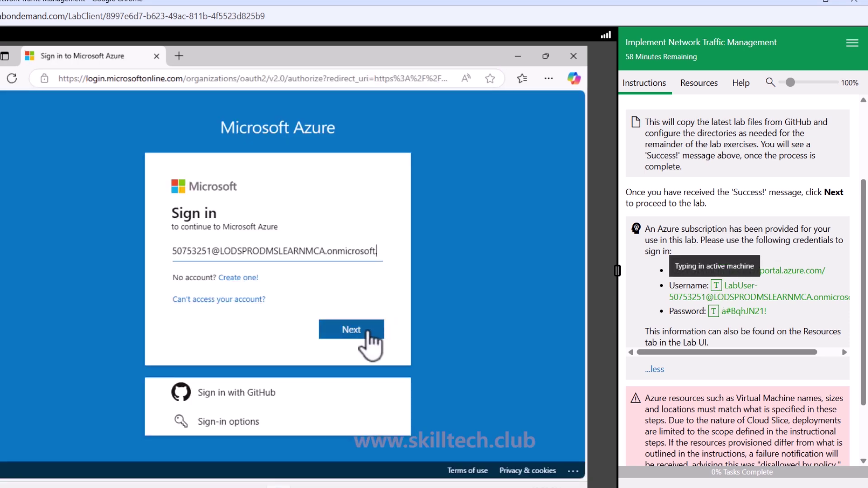
# Step: Sign in to Microsoft Azure with the lab account's username and password, and dismiss the welcome tour
pyautogui.click(360, 333)
pyautogui.click(346, 358)
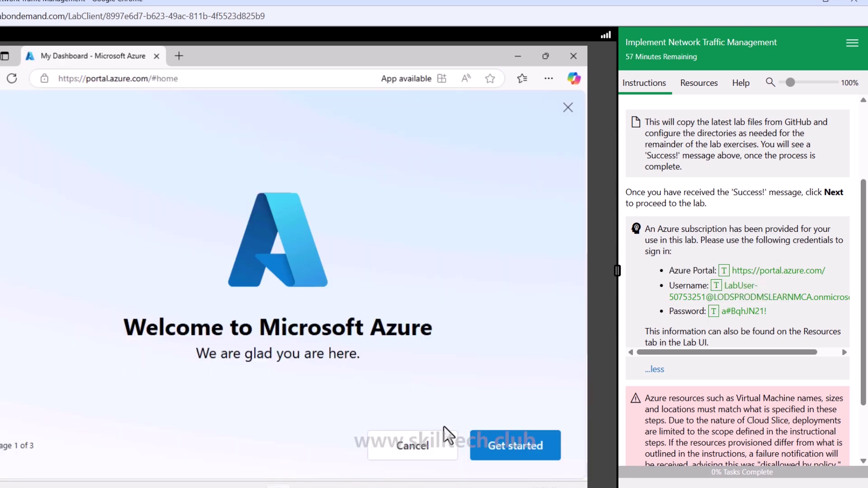
pyautogui.click(430, 449)
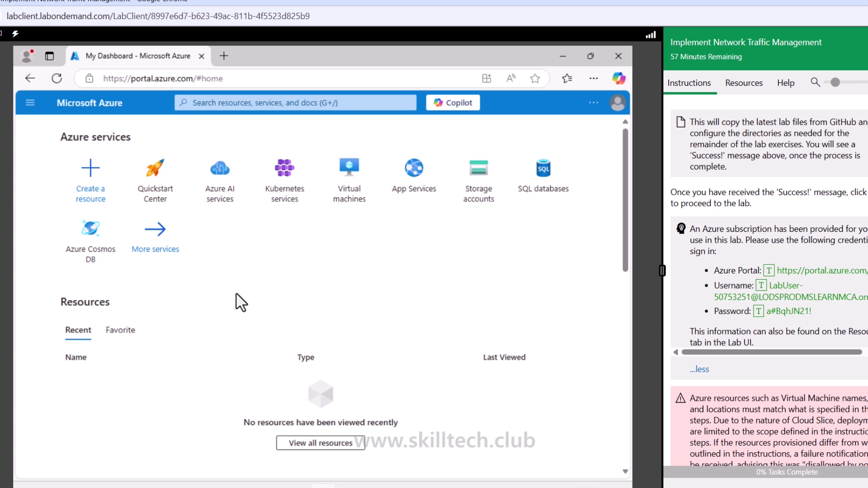
pyautogui.hotkey('ctrl', '-')
pyautogui.hotkey('ctrl', '-')
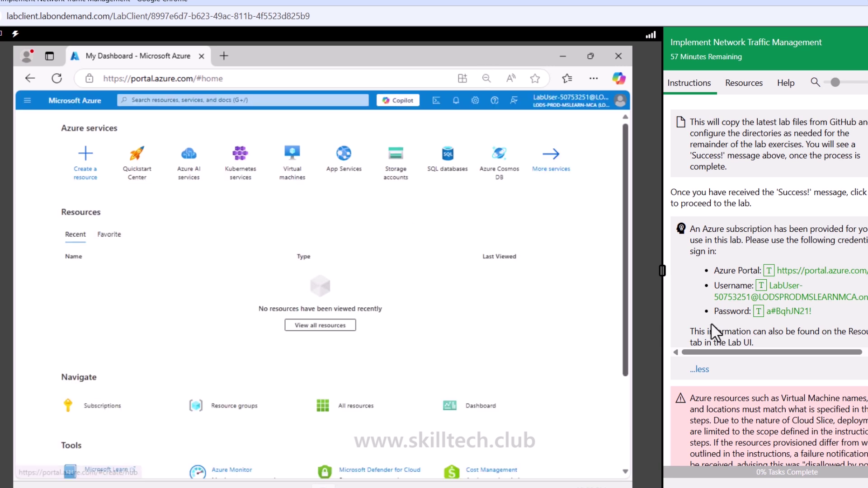
# Step: Advance to the Lab 06 instructions and read the estimated timing, lab scenario and job skills for Tasks 1 to 3
pyautogui.scroll(-3, 712, 322)
pyautogui.click(841, 447)
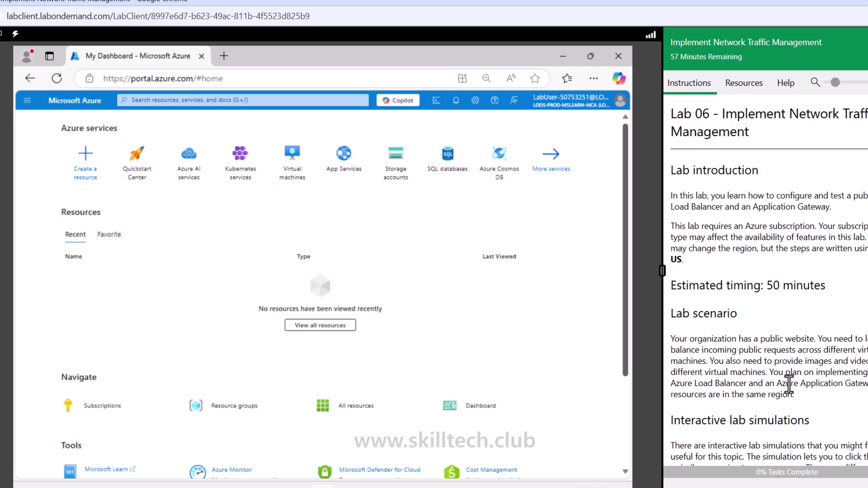
pyautogui.scroll(-4, 800, 271)
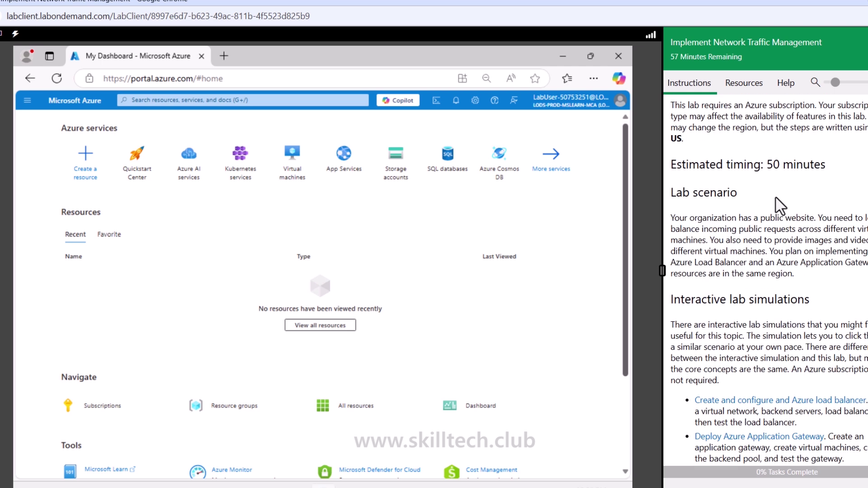
pyautogui.moveTo(772, 165); pyautogui.dragTo(825, 165)
pyautogui.scroll(-2, 732, 262)
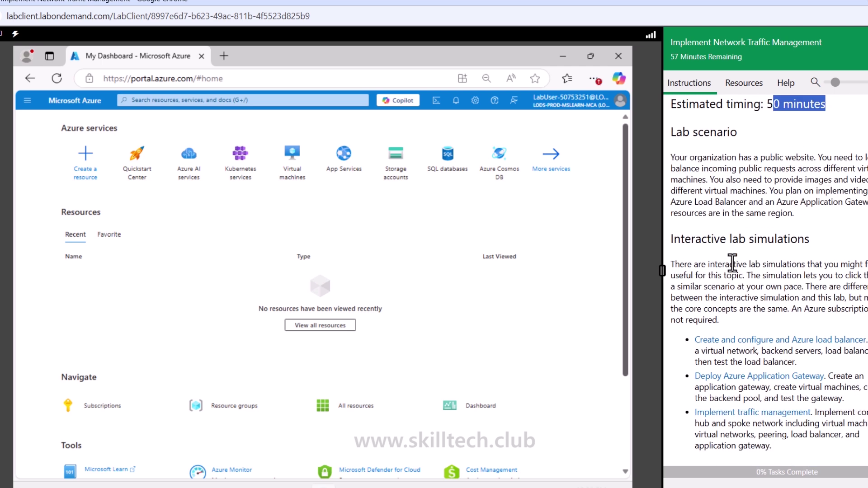
pyautogui.scroll(-2, 730, 262)
pyautogui.scroll(-6, 726, 261)
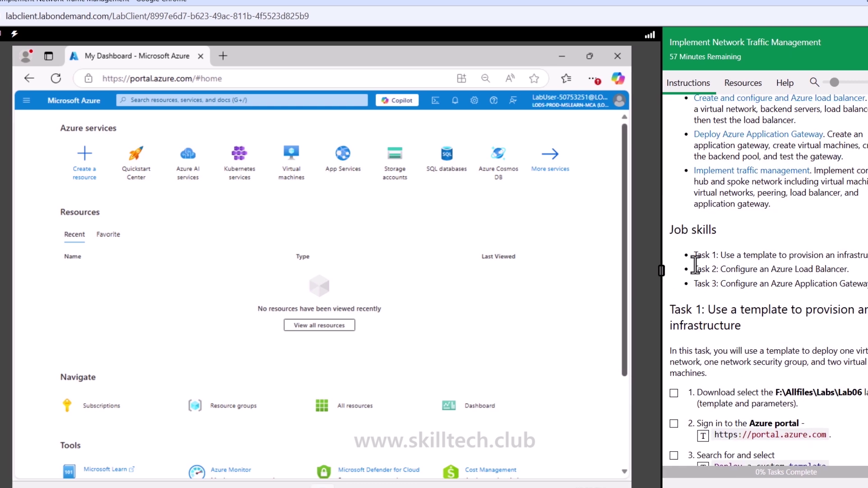
pyautogui.moveTo(678, 256); pyautogui.dragTo(837, 256)
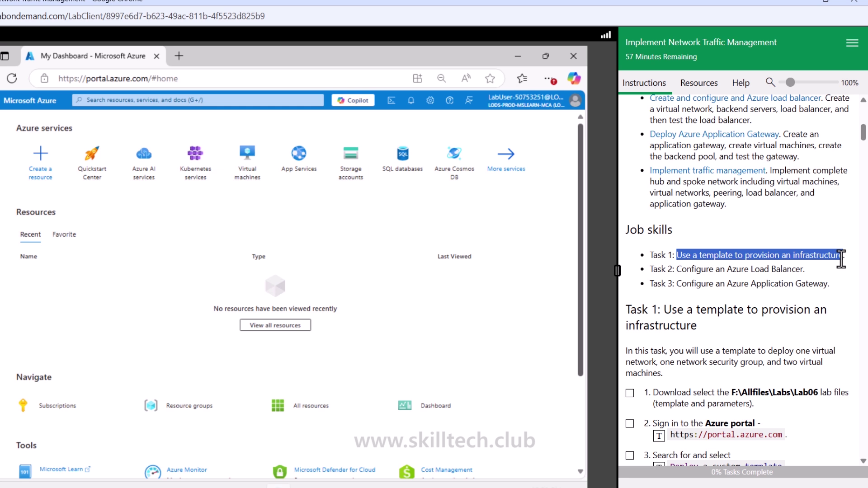
pyautogui.moveTo(841, 258); pyautogui.dragTo(844, 257)
pyautogui.moveTo(680, 270); pyautogui.dragTo(830, 276)
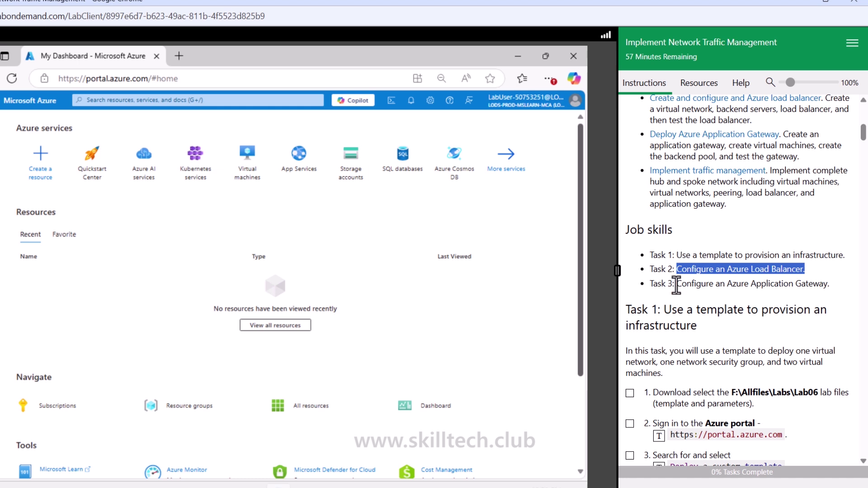
pyautogui.moveTo(677, 283); pyautogui.dragTo(831, 284)
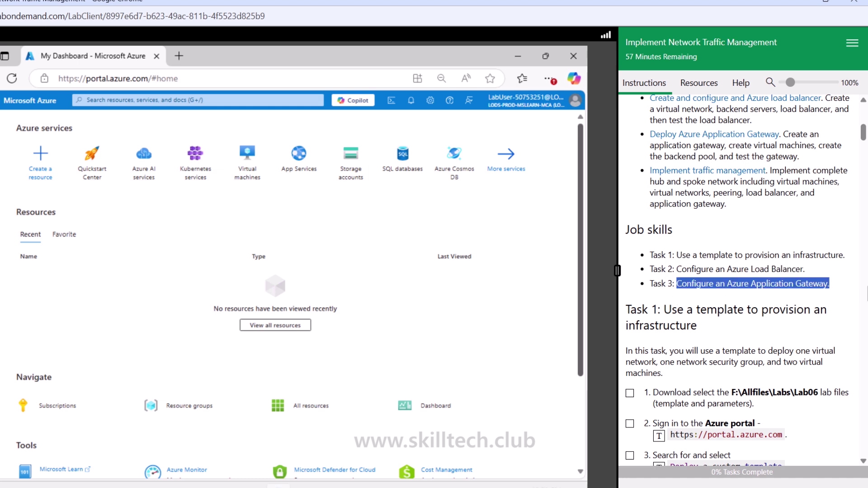
# Step: Mark steps 1 to 3 of Task 1 as done in the lab instructions
pyautogui.scroll(-4, 779, 288)
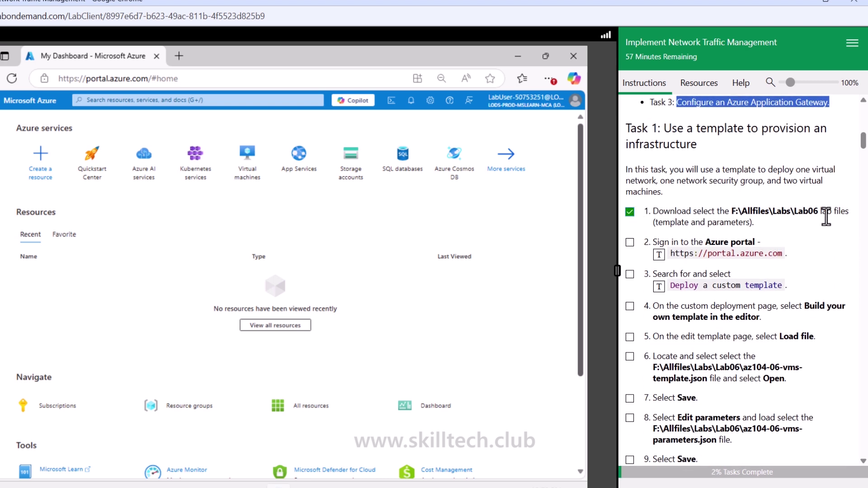
pyautogui.click(630, 242)
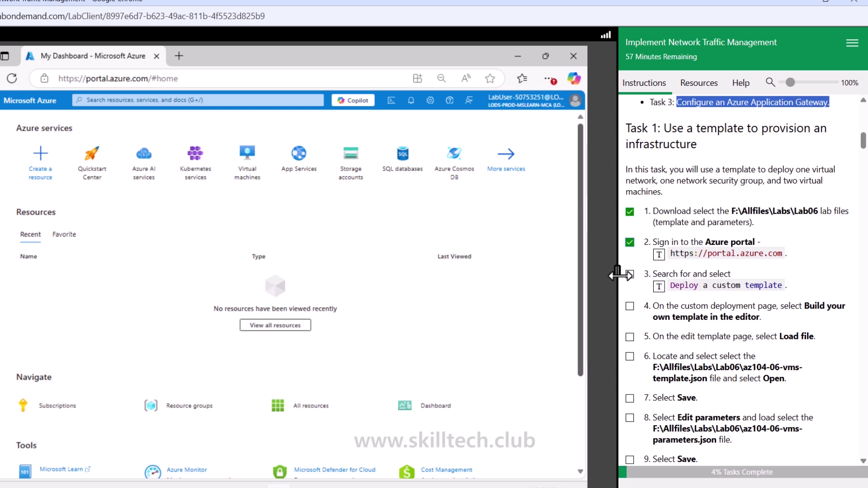
pyautogui.click(631, 275)
# Step: Search the Azure portal for "Deploy a custom template" and open that service
pyautogui.click(271, 100)
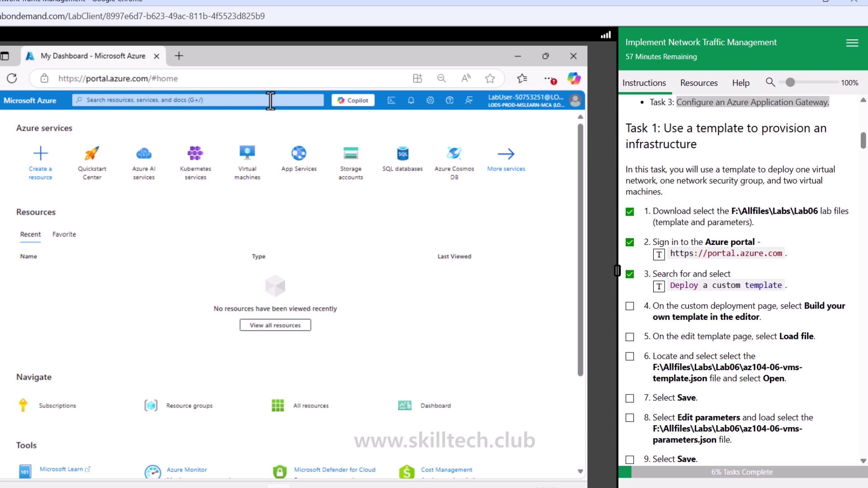
pyautogui.click(659, 286)
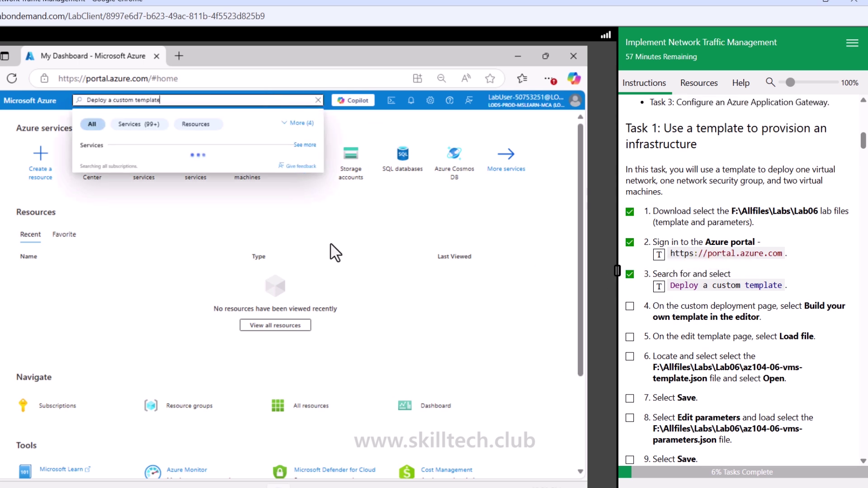
pyautogui.click(121, 164)
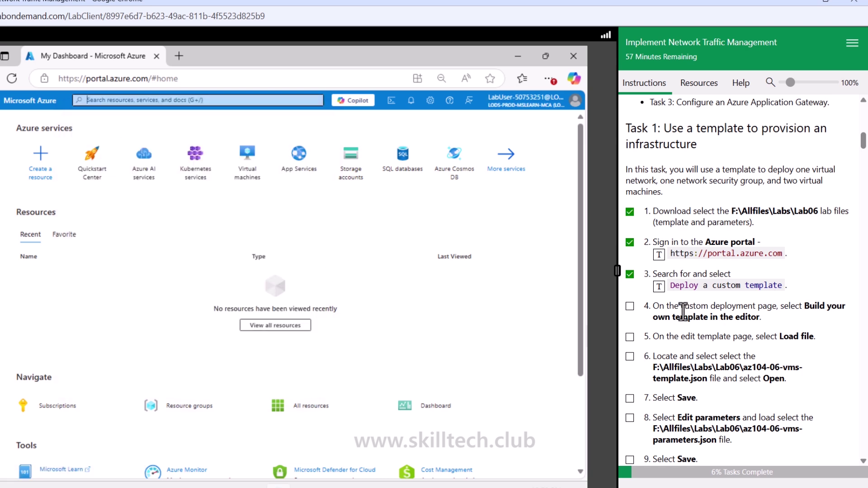
# Step: Choose to build your own template in the editor, and mark steps 4 to 6 of Task 1 as done
pyautogui.click(630, 307)
pyautogui.scroll(-2, 646, 315)
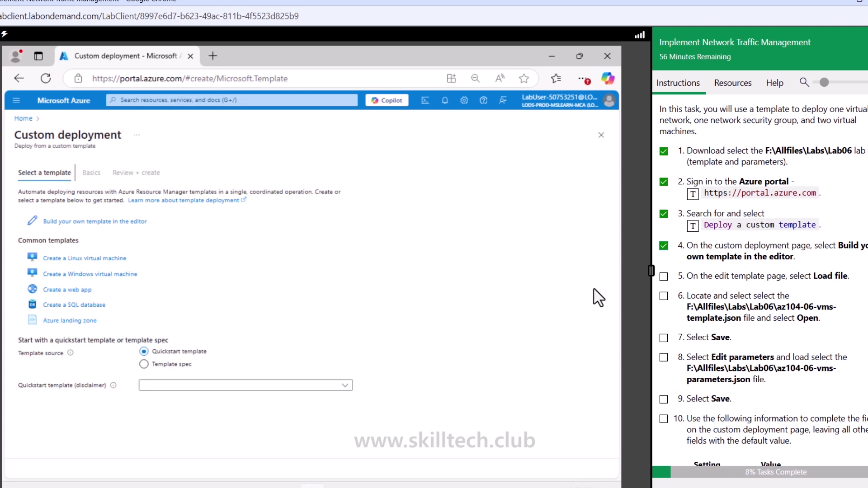
pyautogui.click(103, 221)
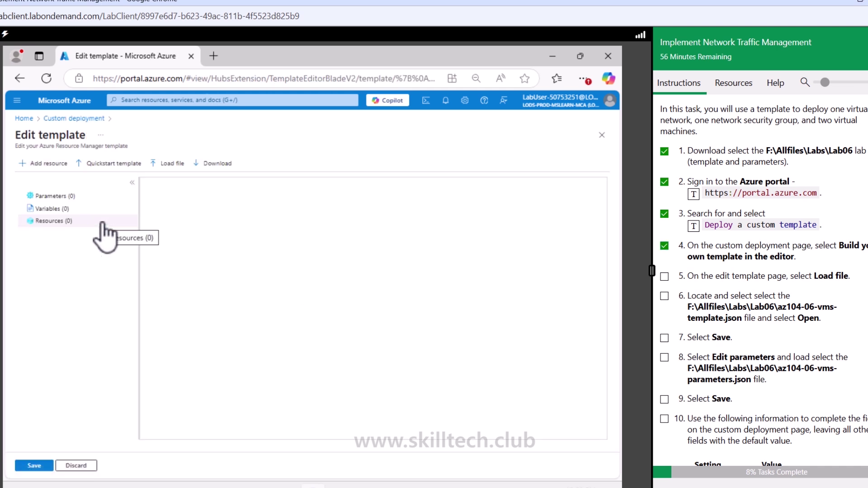
pyautogui.click(664, 276)
pyautogui.click(664, 297)
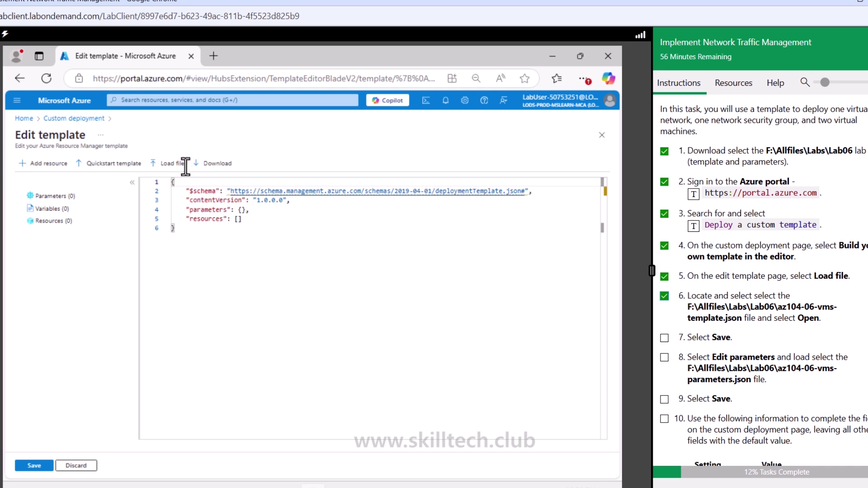
# Step: Load az104-06-vms-template.json from the Allfiles\Labs\06 folder on the F: drive into the template editor
pyautogui.click(159, 163)
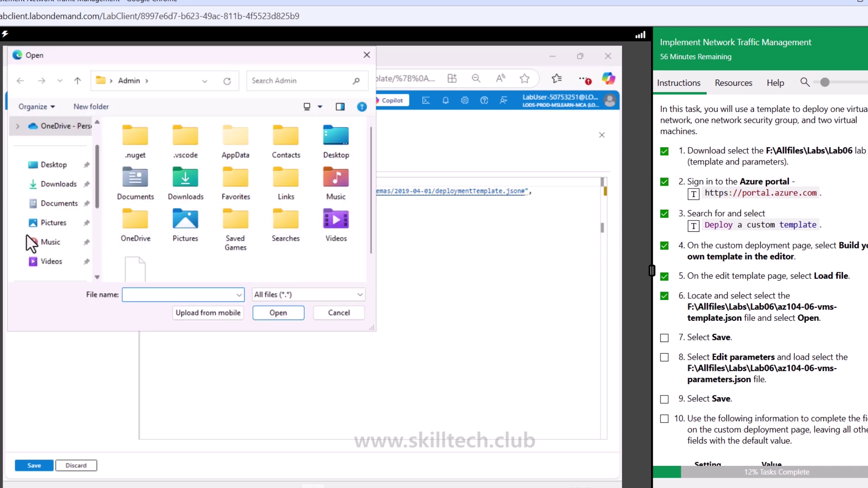
pyautogui.scroll(-3, 59, 222)
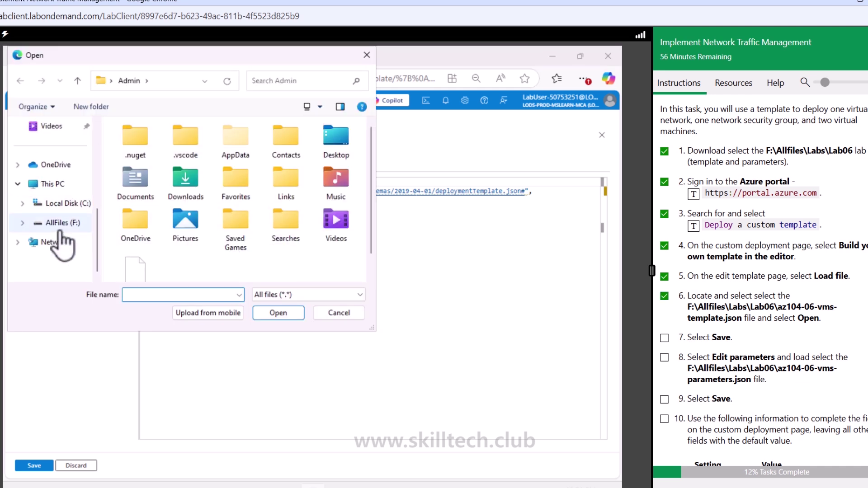
pyautogui.click(59, 223)
pyautogui.doubleClick(127, 150)
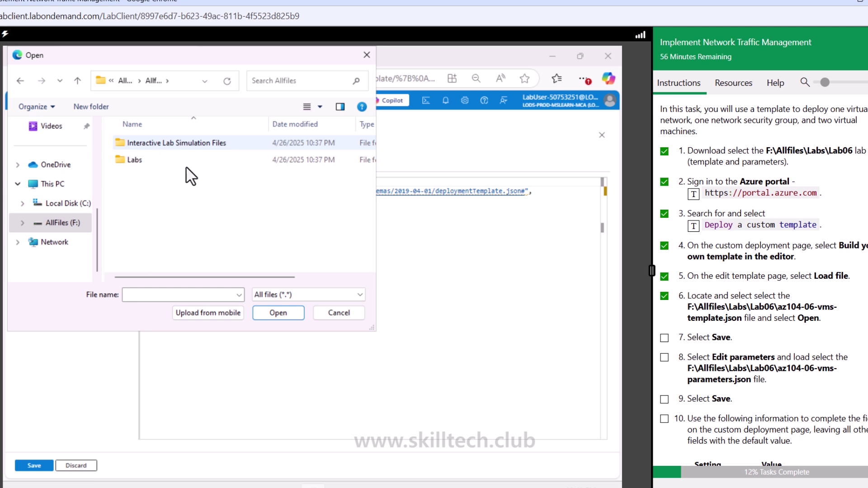
pyautogui.click(130, 165)
pyautogui.doubleClick(130, 165)
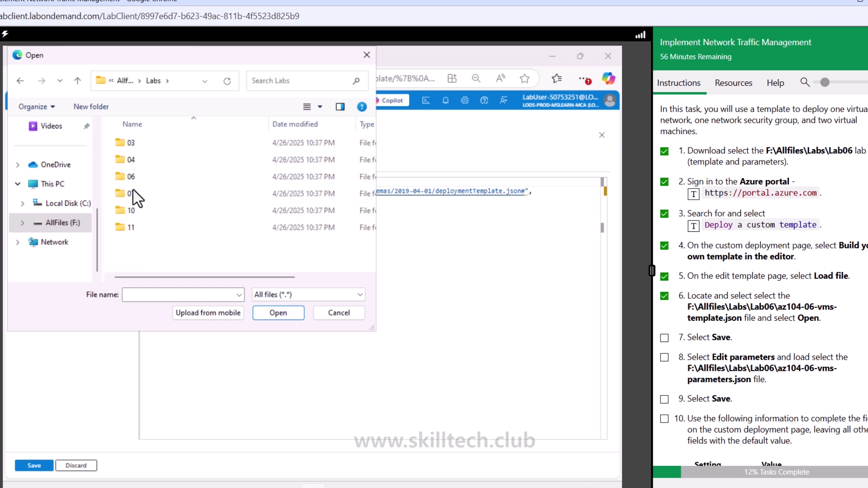
pyautogui.doubleClick(132, 176)
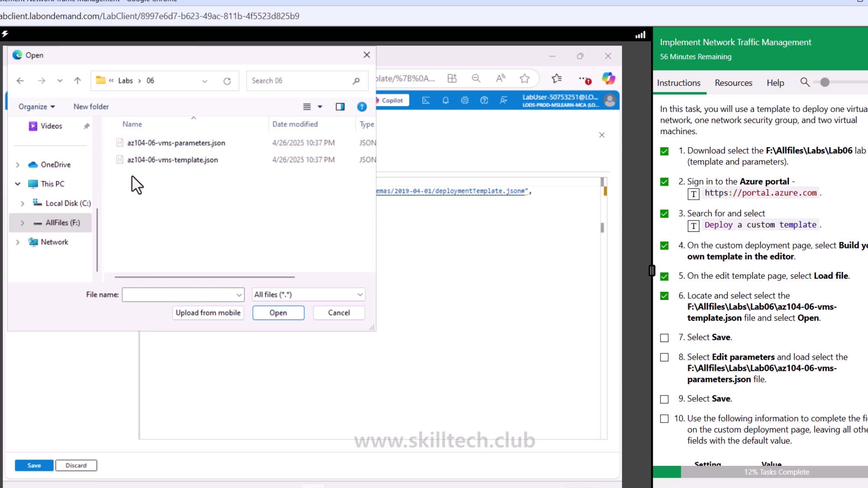
pyautogui.click(213, 160)
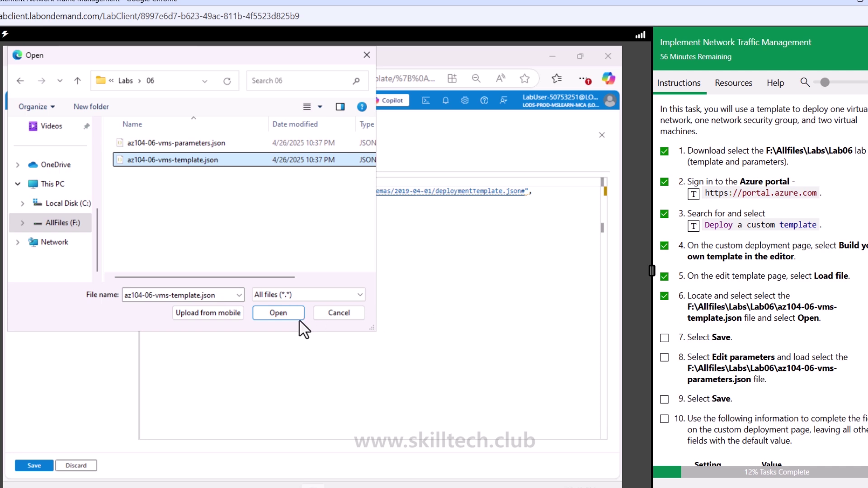
pyautogui.click(278, 313)
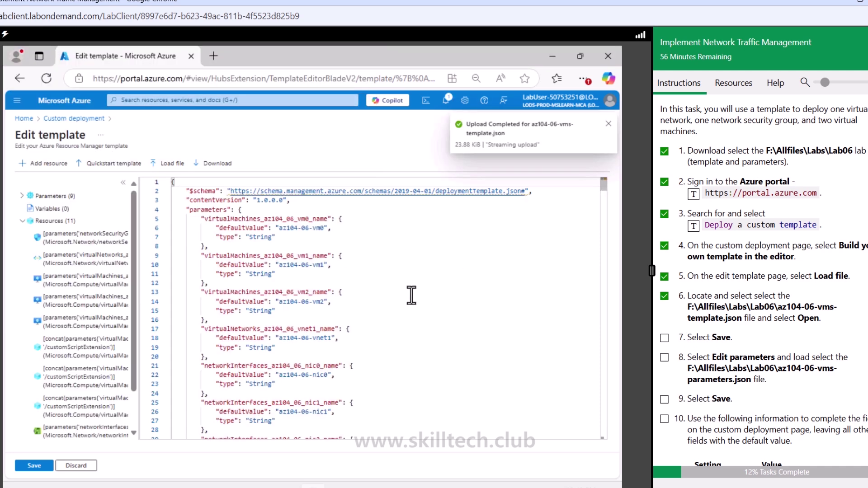
# Step: Save the loaded template and mark step 7 of Task 1 as done
pyautogui.click(34, 466)
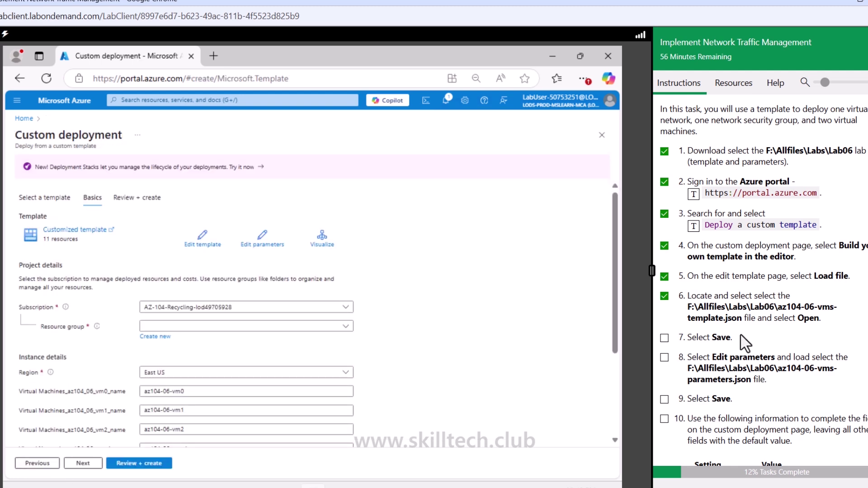
pyautogui.click(664, 338)
pyautogui.scroll(-3, 664, 348)
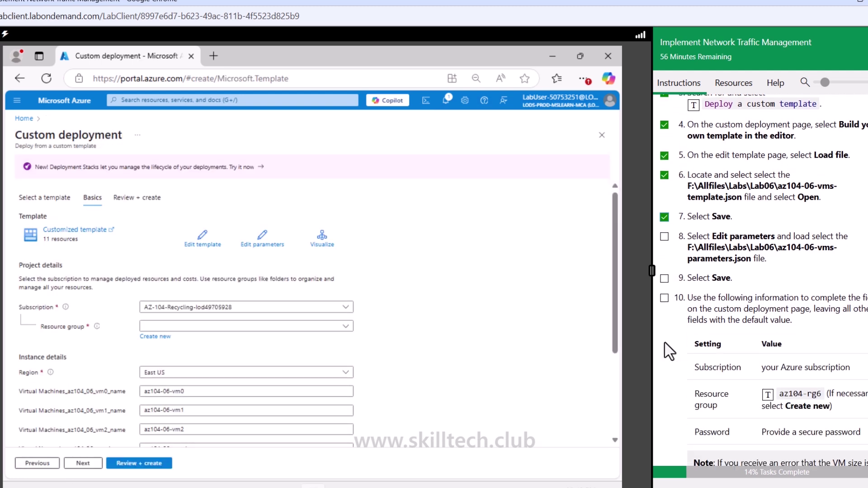
# Step: Load az104-06-vms-parameters.json into the deployment's parameters and save them
pyautogui.click(263, 244)
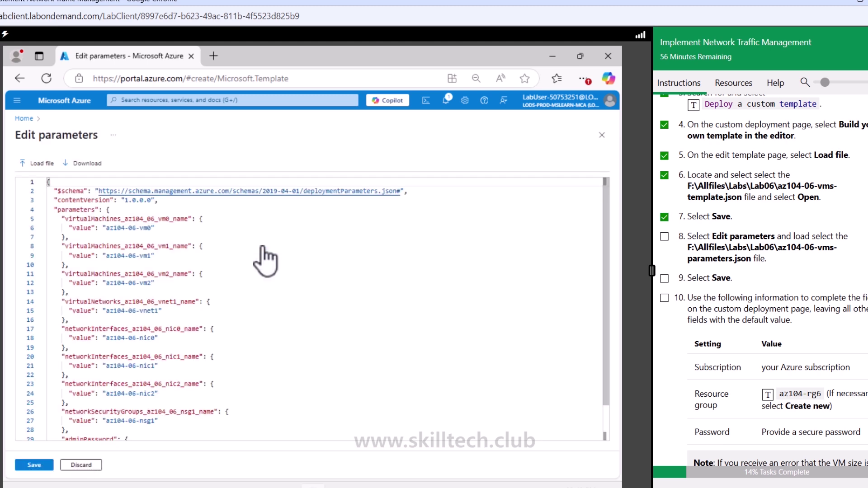
pyautogui.click(37, 164)
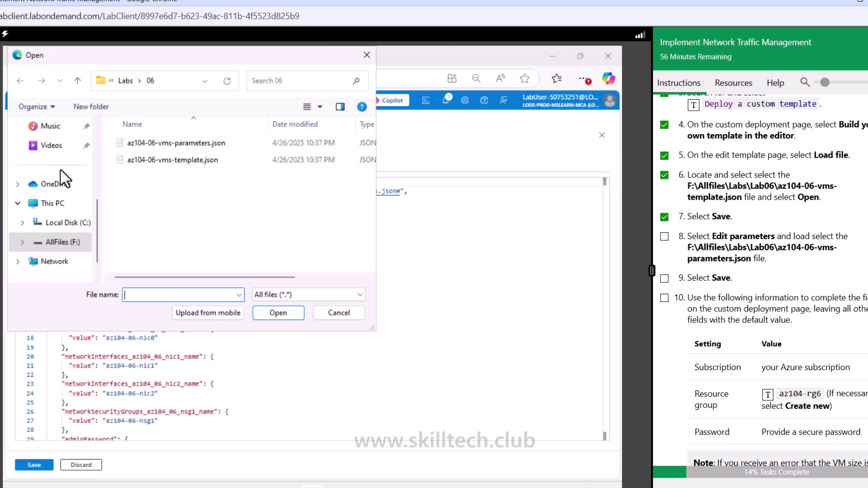
pyautogui.doubleClick(224, 143)
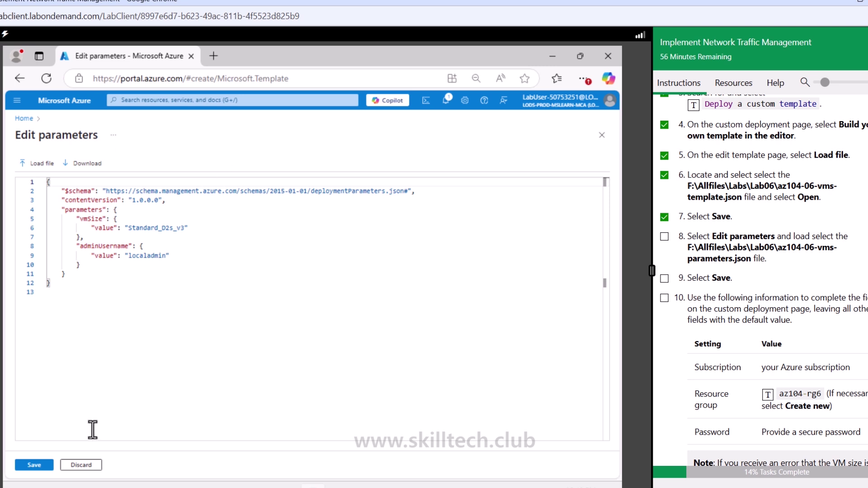
pyautogui.click(50, 464)
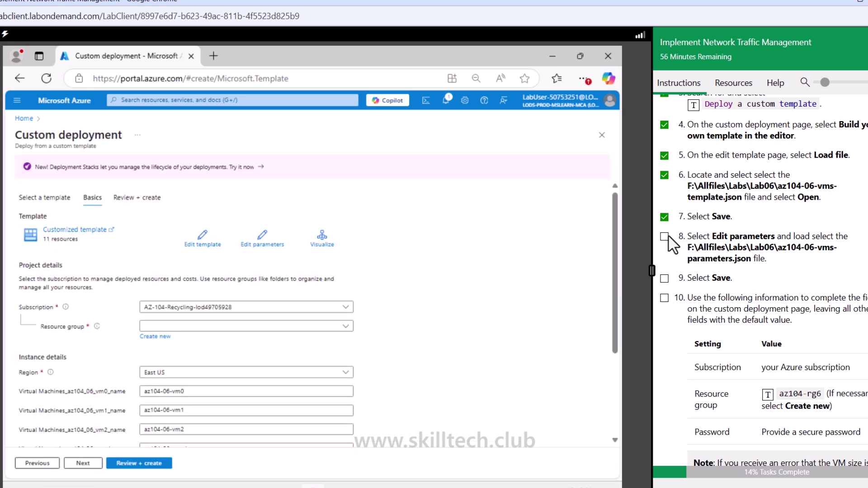
# Step: Mark steps 8 to 10 of Task 1 as done in the lab instructions
pyautogui.click(664, 278)
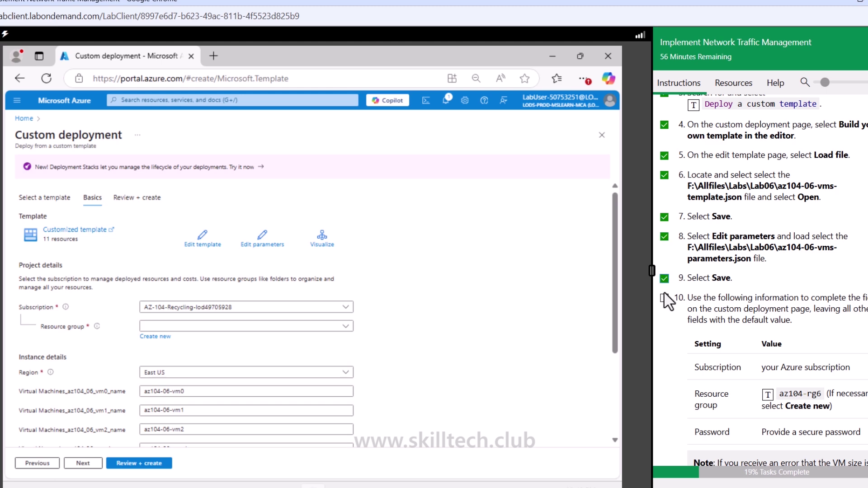
pyautogui.click(664, 298)
pyautogui.scroll(-3, 732, 325)
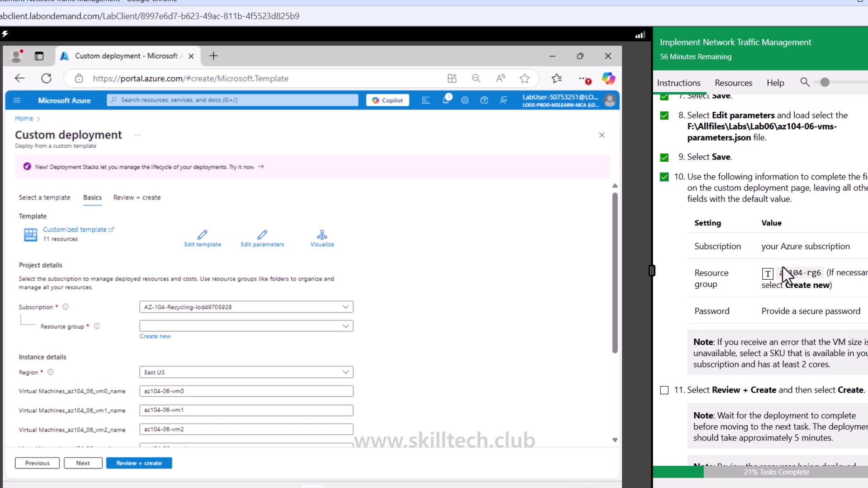
# Step: Choose the az104-rg6 resource group and enter the admin password for the custom deployment
pyautogui.click(227, 328)
pyautogui.click(191, 357)
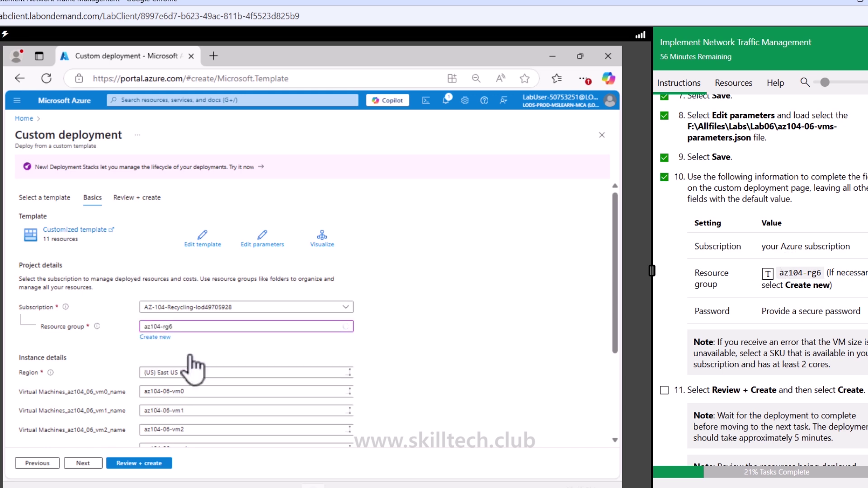
pyautogui.scroll(-3, 194, 365)
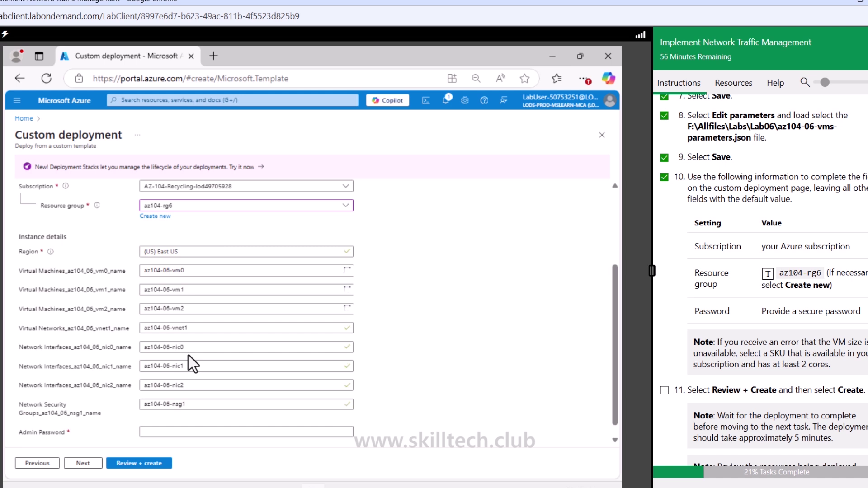
pyautogui.scroll(-1, 193, 364)
pyautogui.click(188, 421)
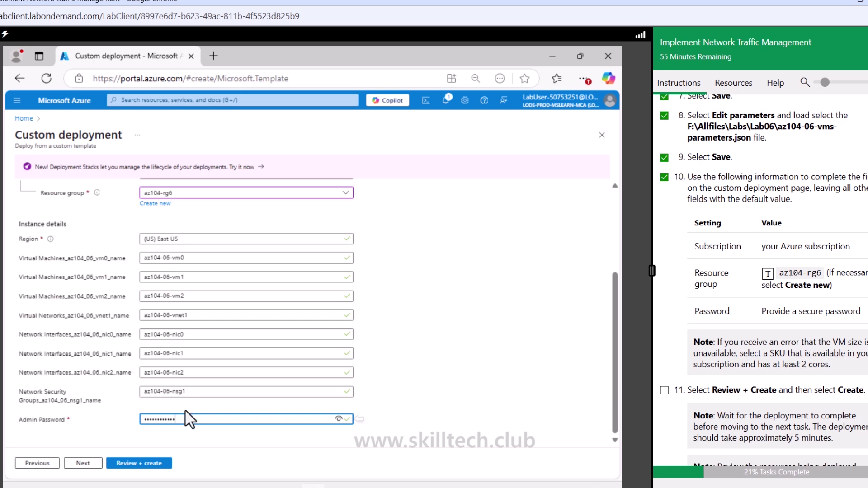
# Step: Review and create the custom deployment, check the note on deployment time, and mark step 11 of Task 1 as done
pyautogui.click(140, 464)
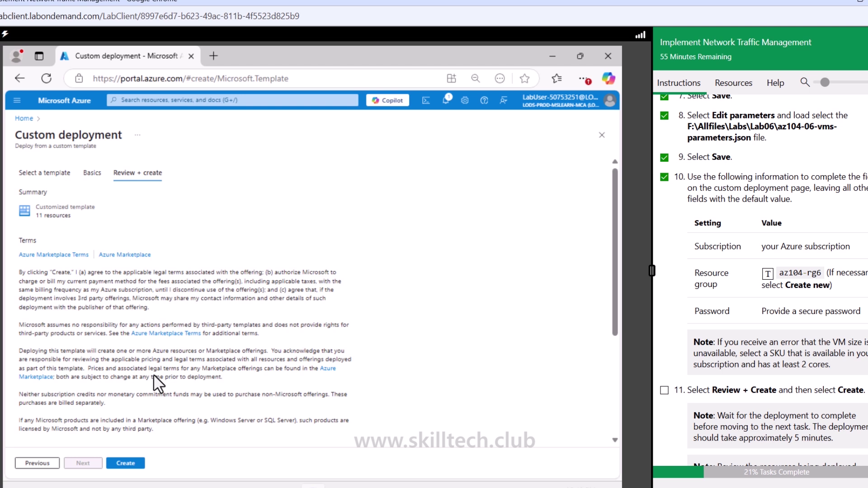
pyautogui.click(131, 463)
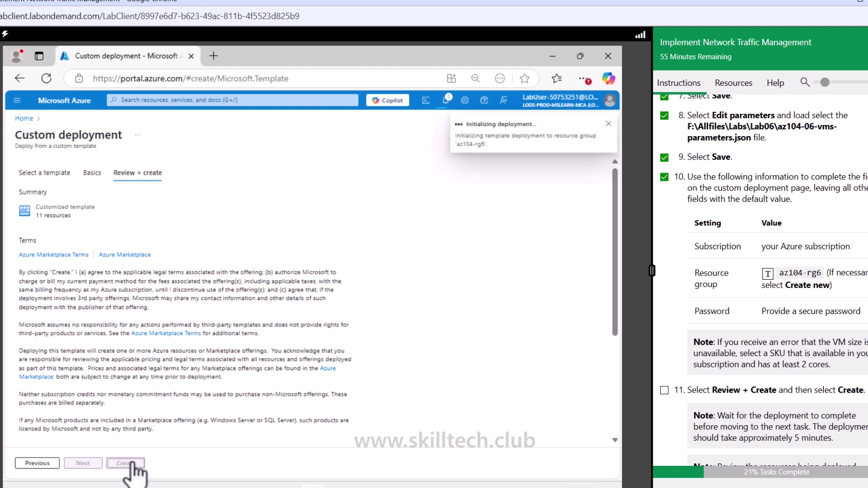
pyautogui.scroll(-1, 690, 373)
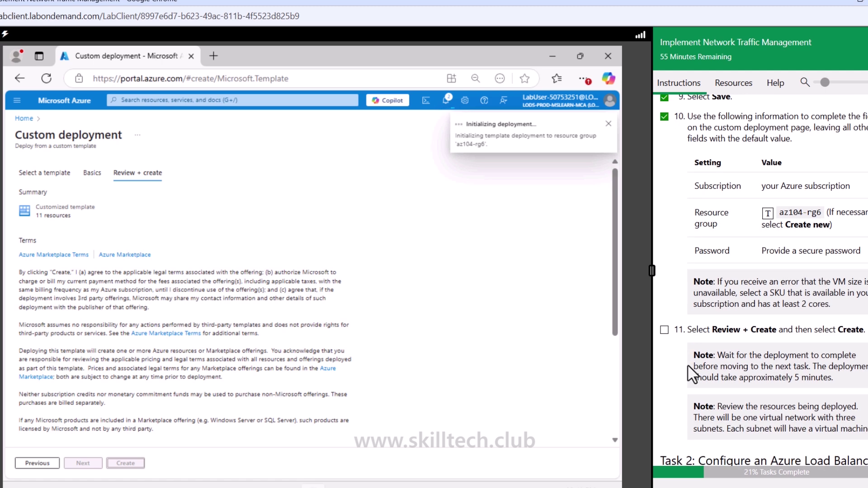
pyautogui.moveTo(766, 377); pyautogui.dragTo(826, 381)
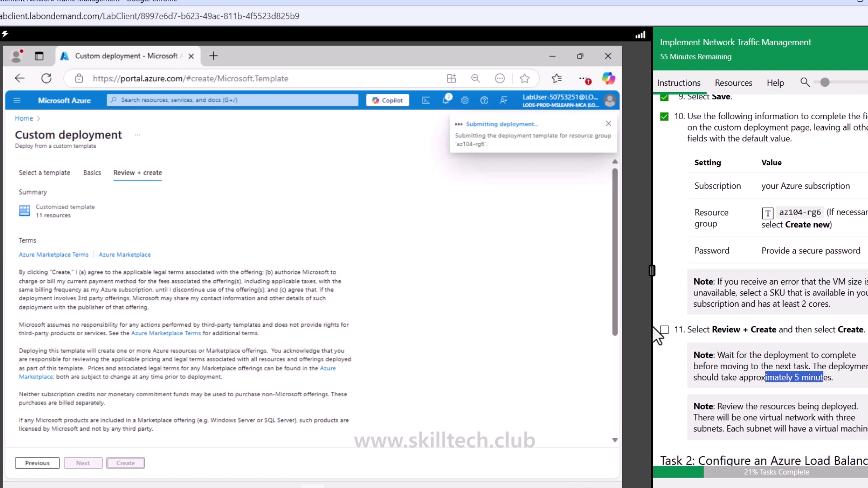
pyautogui.click(664, 331)
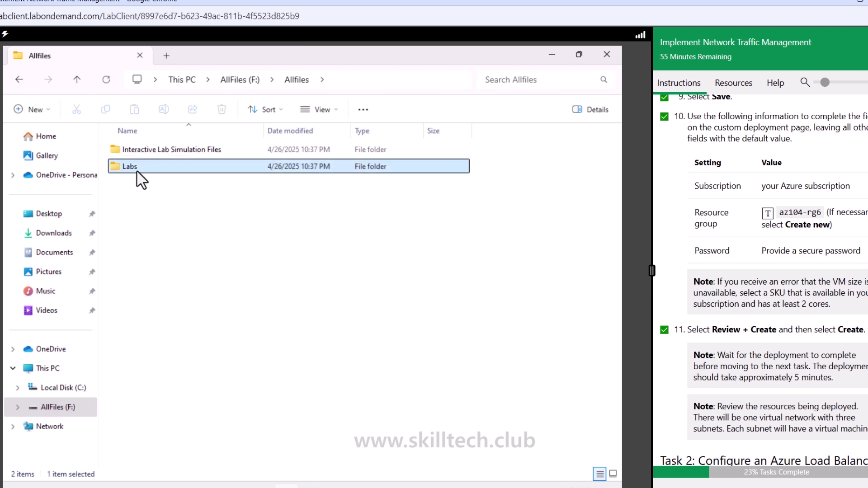
# Step: In File Explorer, go to the Labs\06 folder and open az104-06-vms-template.json with Visual Studio Code
pyautogui.doubleClick(137, 170)
pyautogui.doubleClick(126, 183)
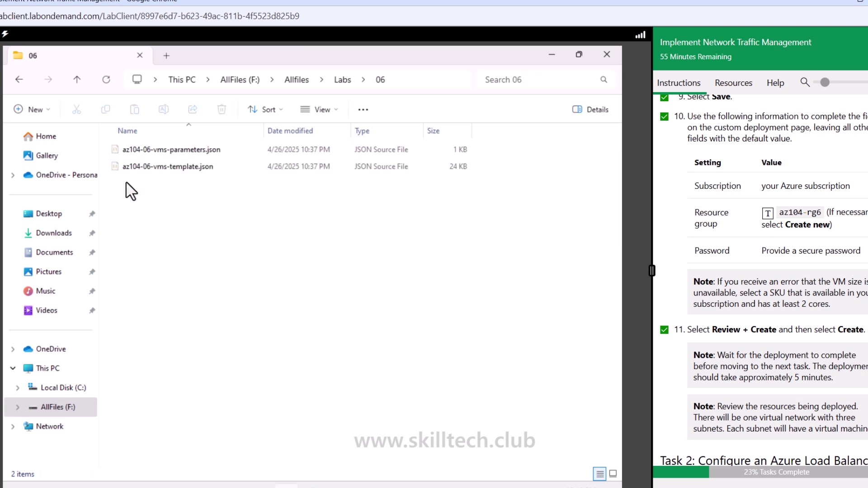
pyautogui.click(180, 177)
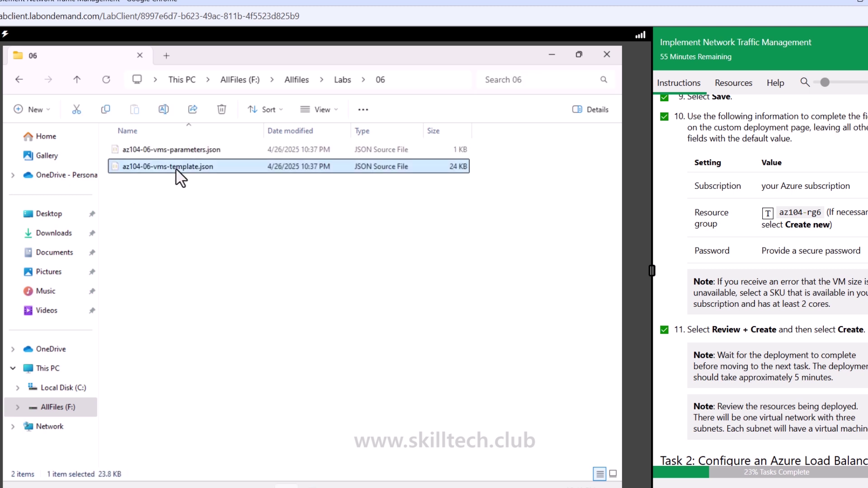
pyautogui.rightClick(180, 176)
pyautogui.moveTo(249, 231)
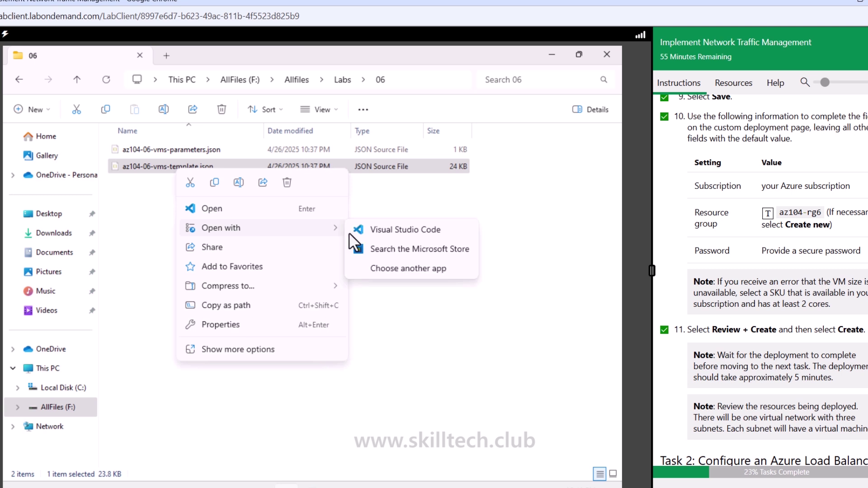
pyautogui.click(389, 234)
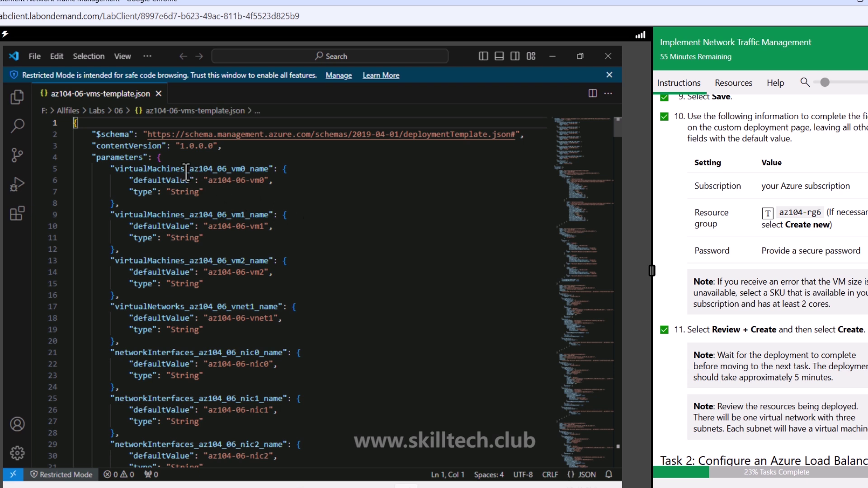
# Step: Examine the default names of the three virtual machines and the virtual network in the template's parameters
pyautogui.moveTo(234, 181); pyautogui.dragTo(265, 182)
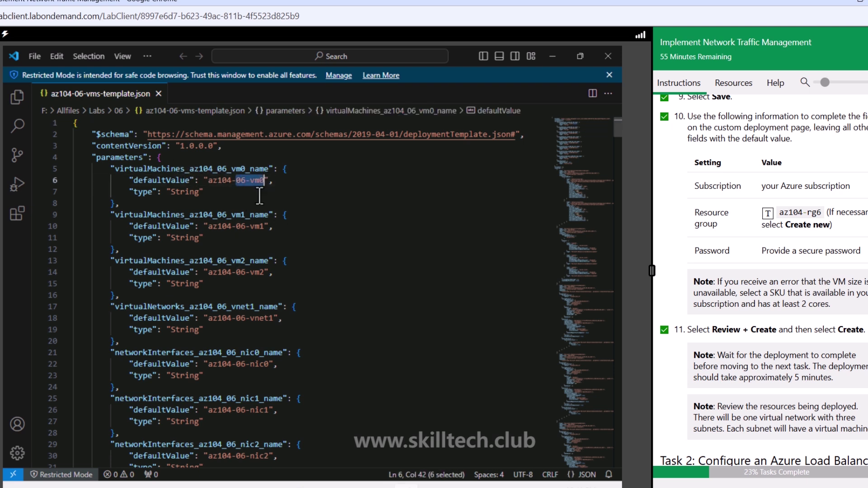
pyautogui.moveTo(236, 226); pyautogui.dragTo(270, 226)
pyautogui.moveTo(232, 272); pyautogui.dragTo(267, 277)
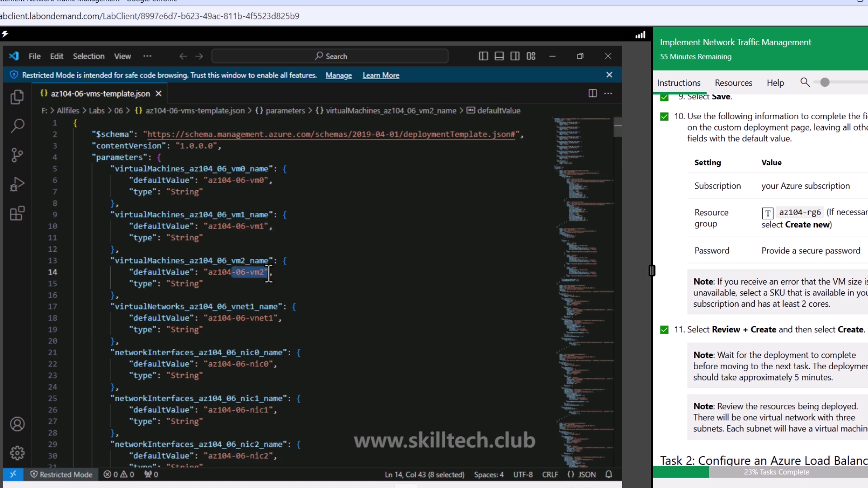
pyautogui.scroll(-2, 269, 273)
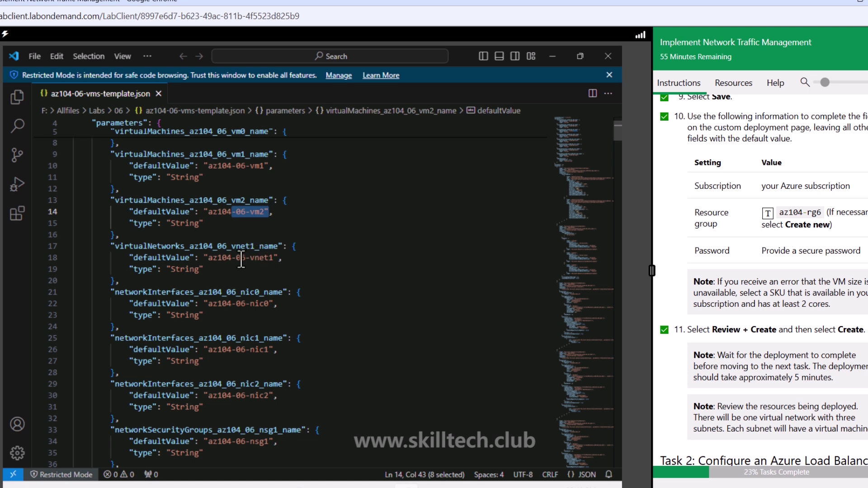
pyautogui.moveTo(241, 259); pyautogui.dragTo(273, 259)
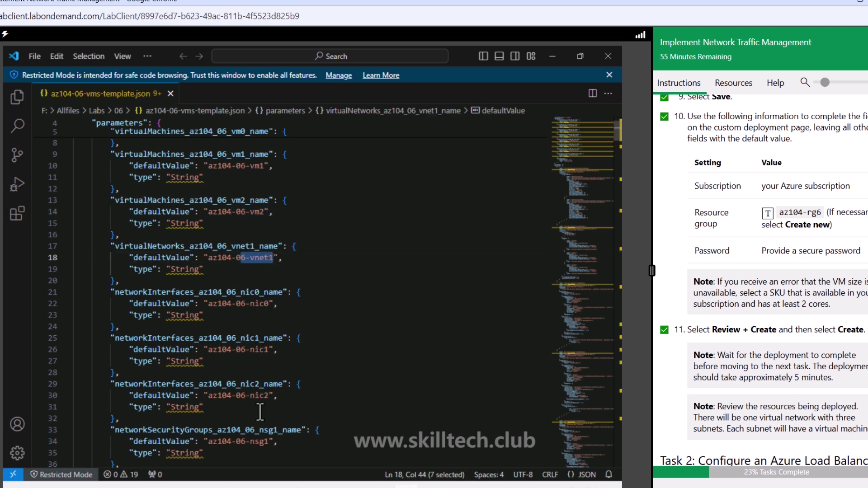
# Step: Look through the template's remaining parameters and resource definitions, and close Visual Studio Code and File Explorer
pyautogui.scroll(-4, 256, 407)
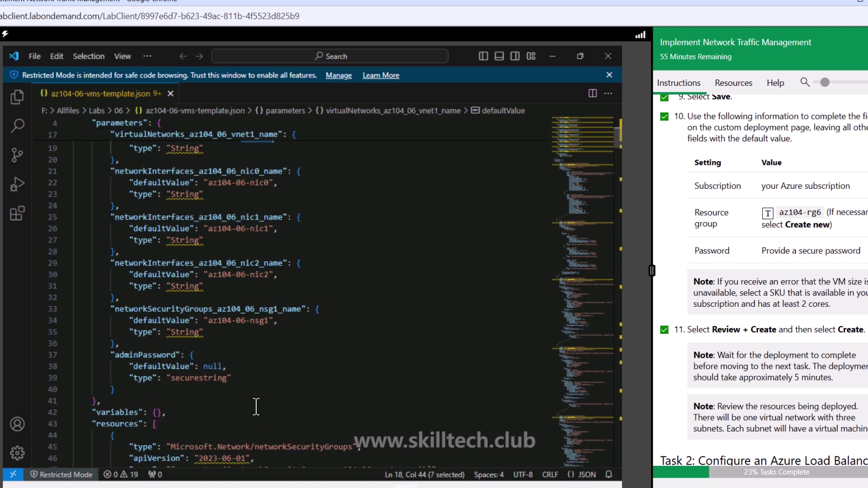
pyautogui.scroll(-2, 256, 407)
pyautogui.scroll(-4, 256, 407)
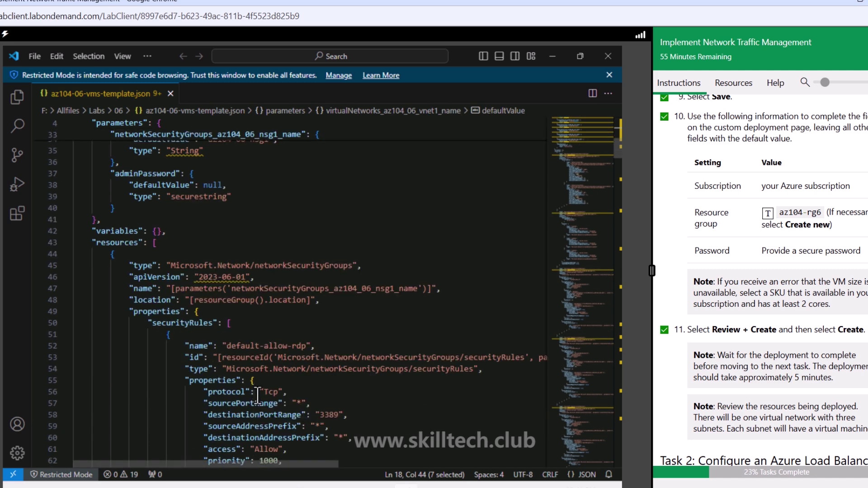
pyautogui.scroll(-12, 268, 329)
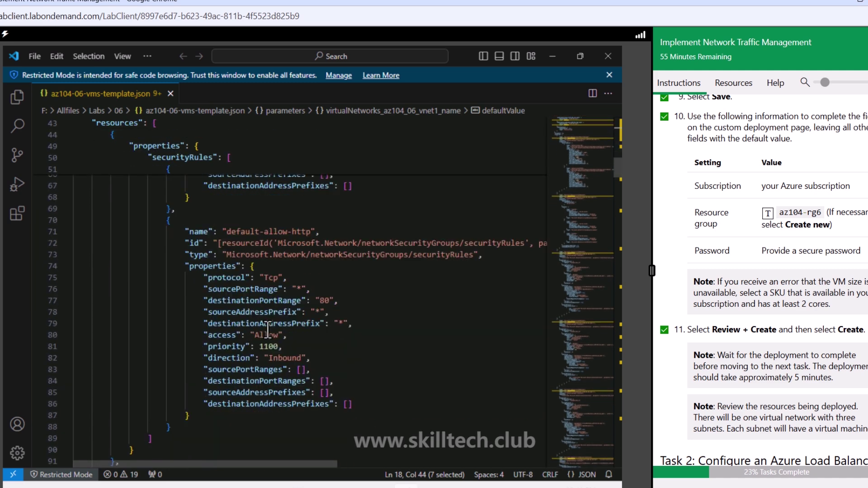
pyautogui.scroll(-20, 246, 311)
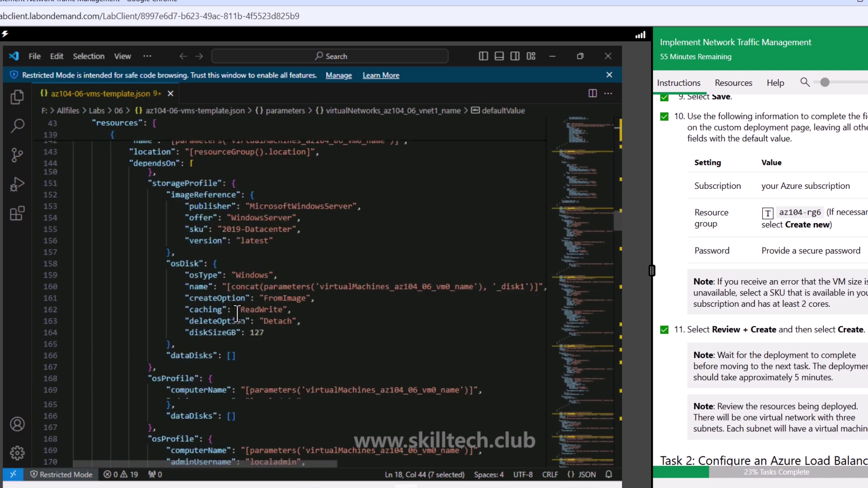
pyautogui.scroll(-20, 238, 313)
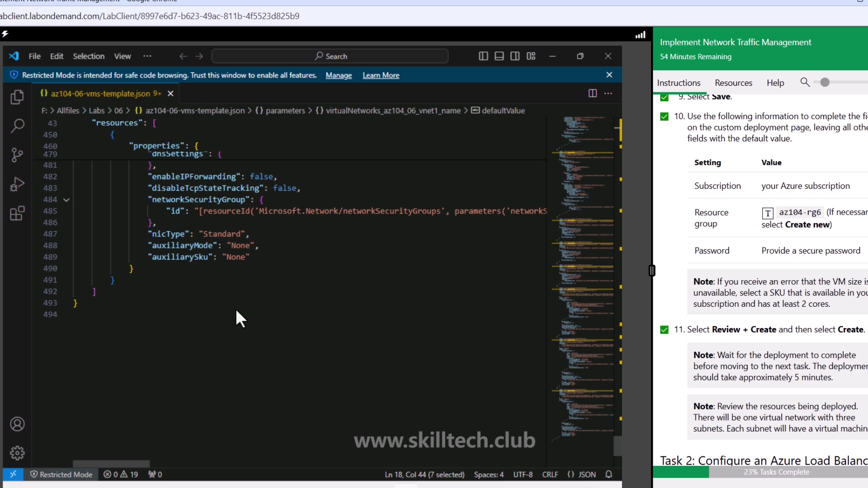
pyautogui.scroll(20, 274, 292)
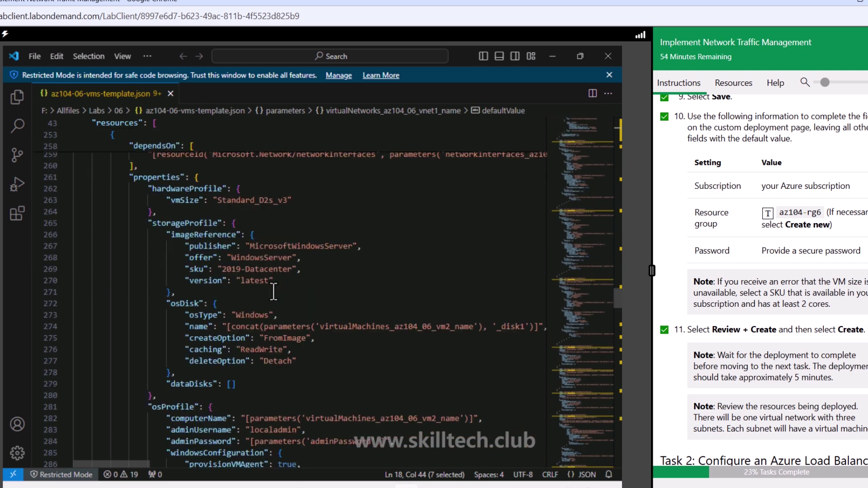
pyautogui.scroll(20, 274, 292)
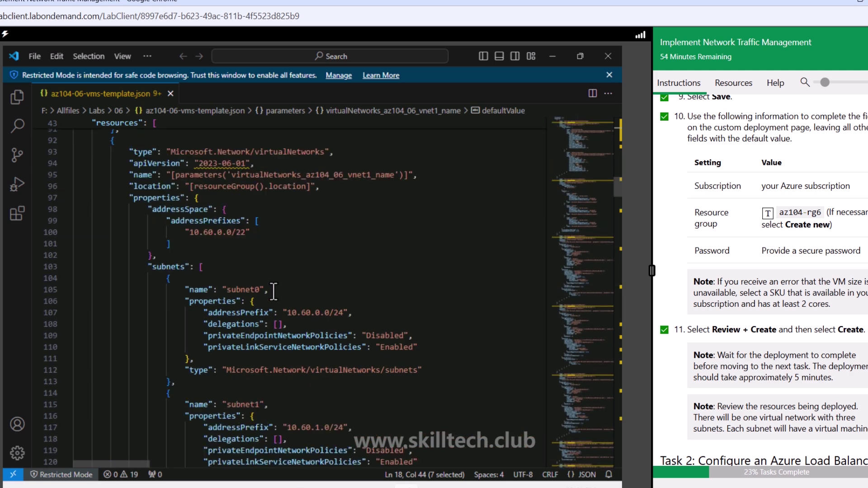
pyautogui.scroll(20, 274, 292)
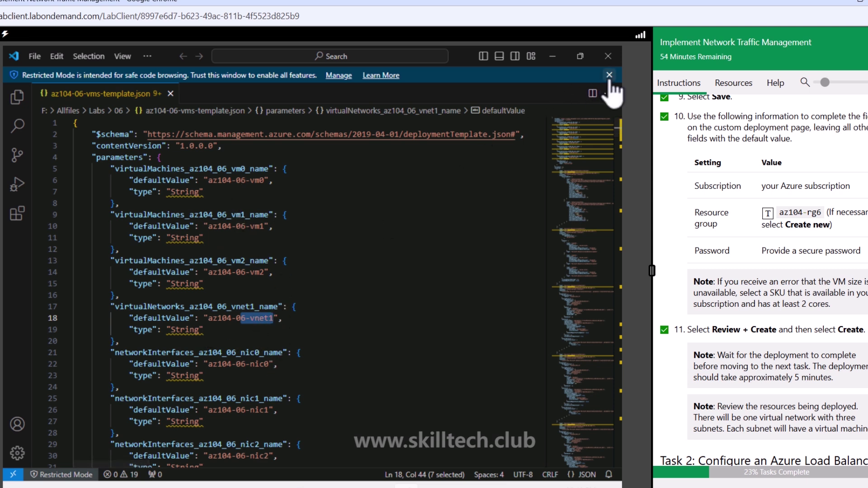
pyautogui.click(609, 57)
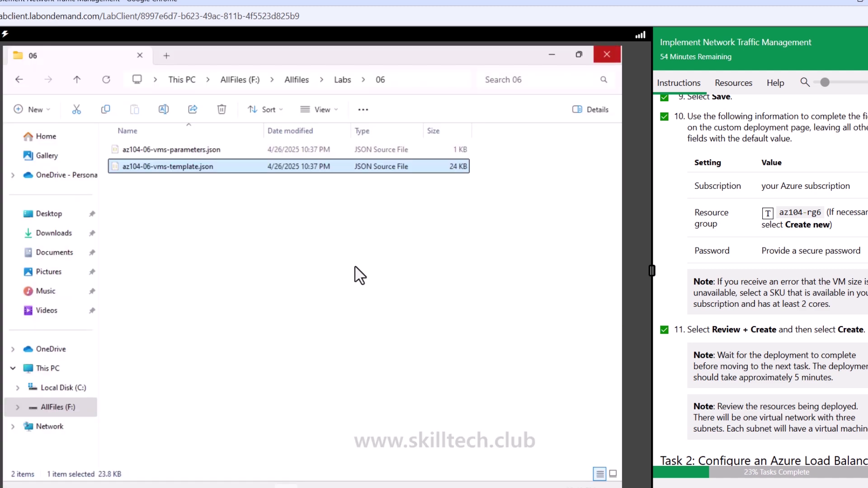
pyautogui.click(607, 54)
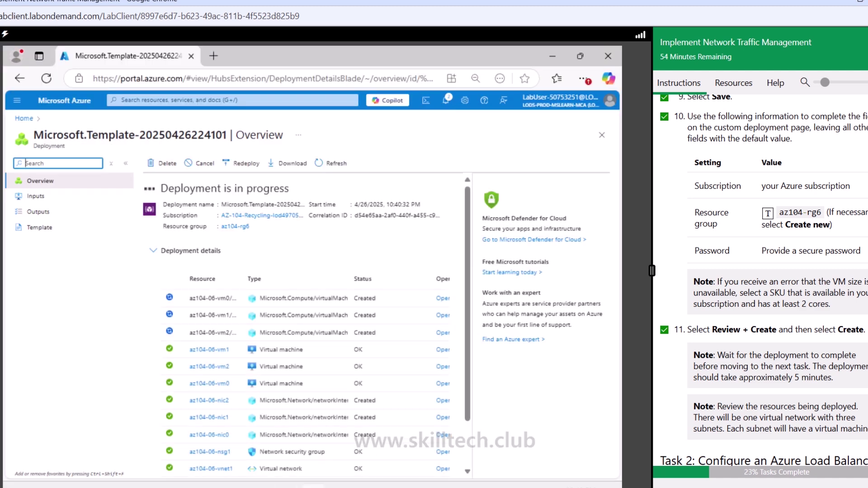
# Step: In a new Azure portal browser tab, open the az104-rg6 resource group and collapse its Essentials section to review the resource list
pyautogui.rightClick(65, 101)
pyautogui.click(80, 114)
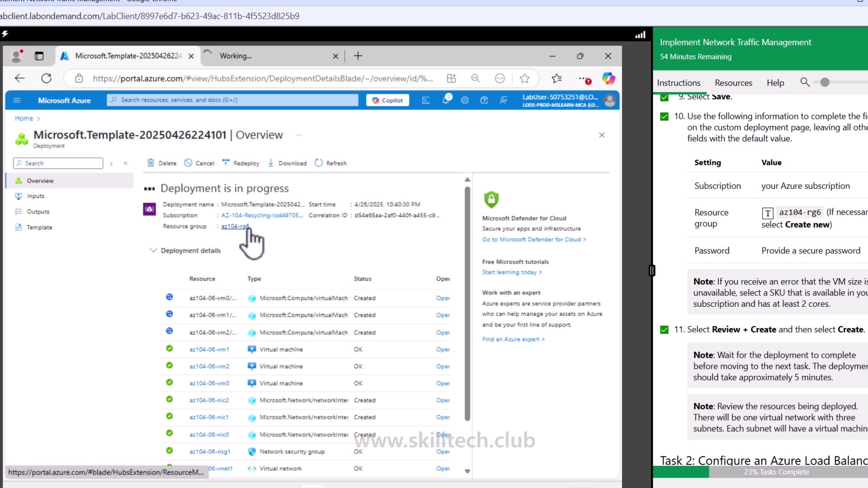
pyautogui.click(277, 56)
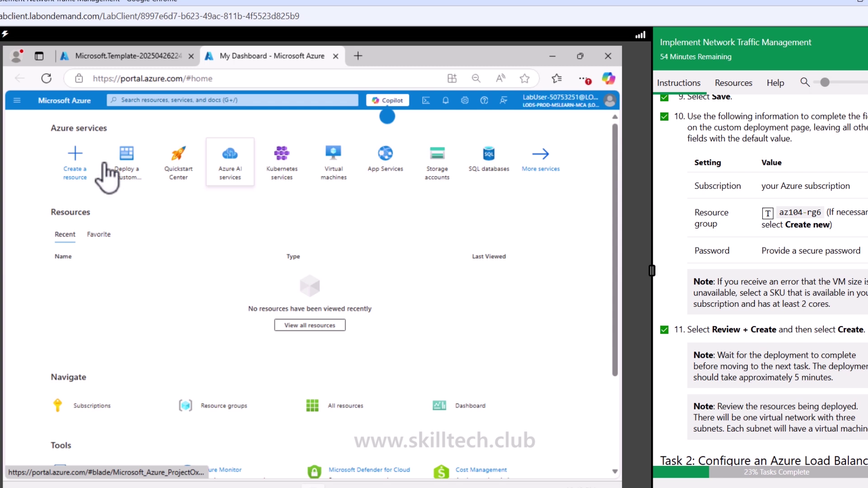
pyautogui.click(210, 407)
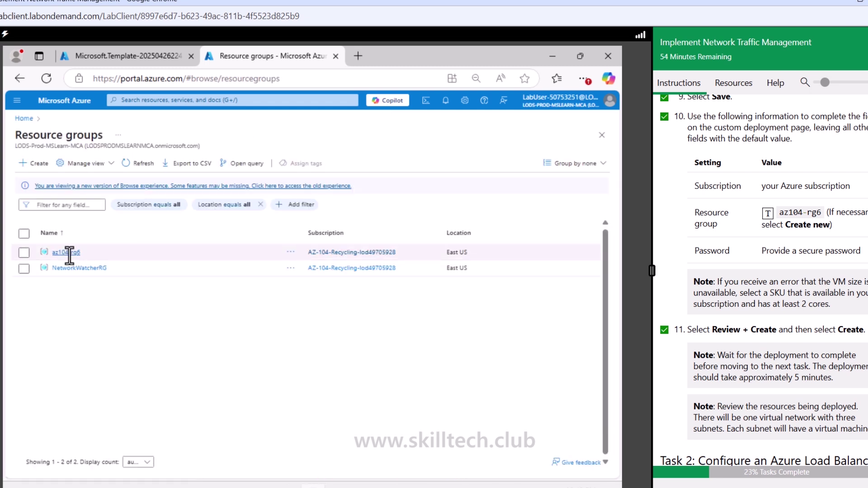
pyautogui.click(67, 252)
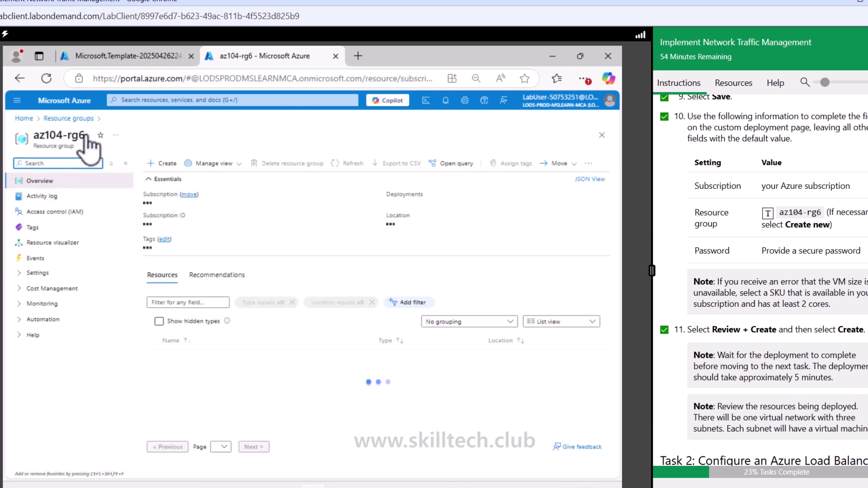
pyautogui.click(167, 180)
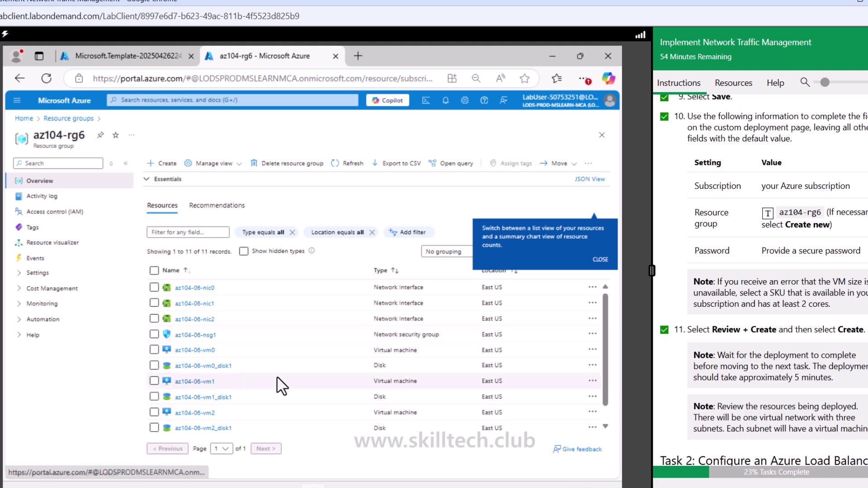
pyautogui.scroll(-1, 279, 384)
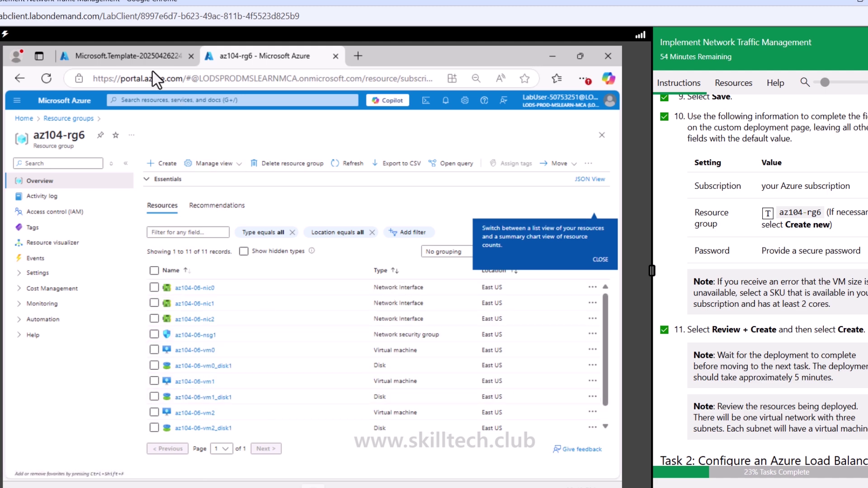
# Step: Check the template deployment's status, refresh the az104-rg6 resource list and dismiss the tip about list and summary views
pyautogui.click(135, 56)
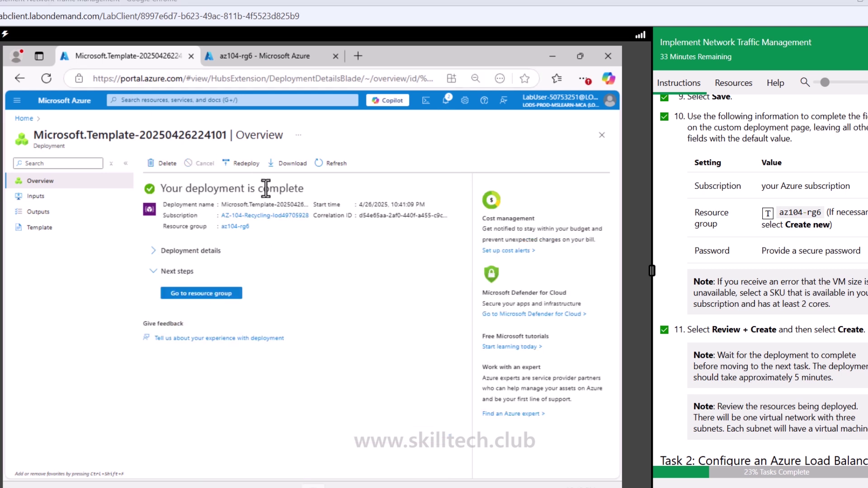
pyautogui.click(254, 58)
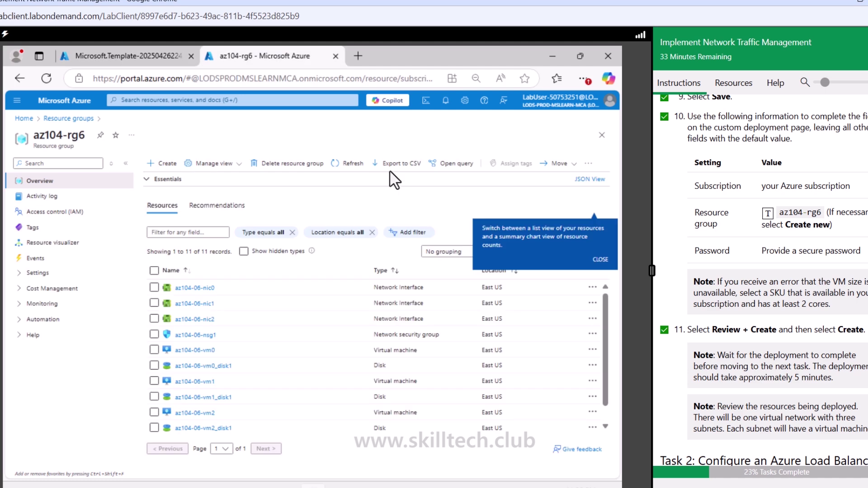
pyautogui.click(366, 163)
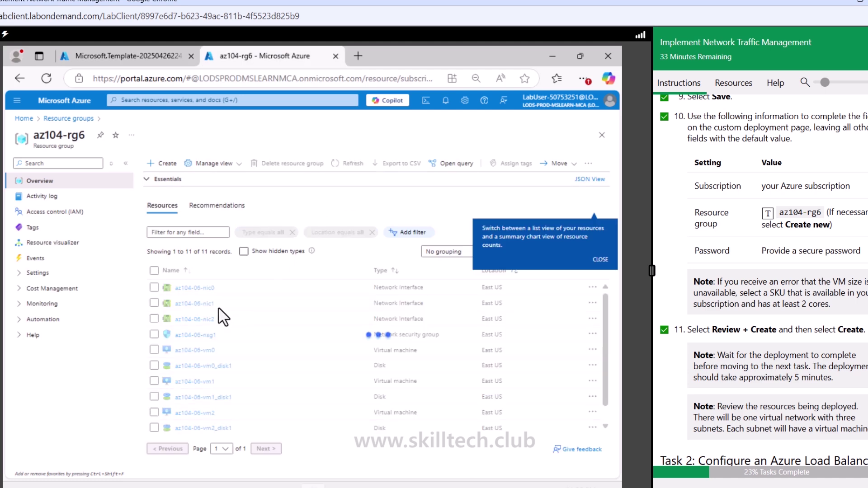
pyautogui.click(600, 260)
# Step: Read the Task 2 introduction on configuring an Azure Load Balancer and examine its architecture diagram
pyautogui.scroll(-6, 707, 317)
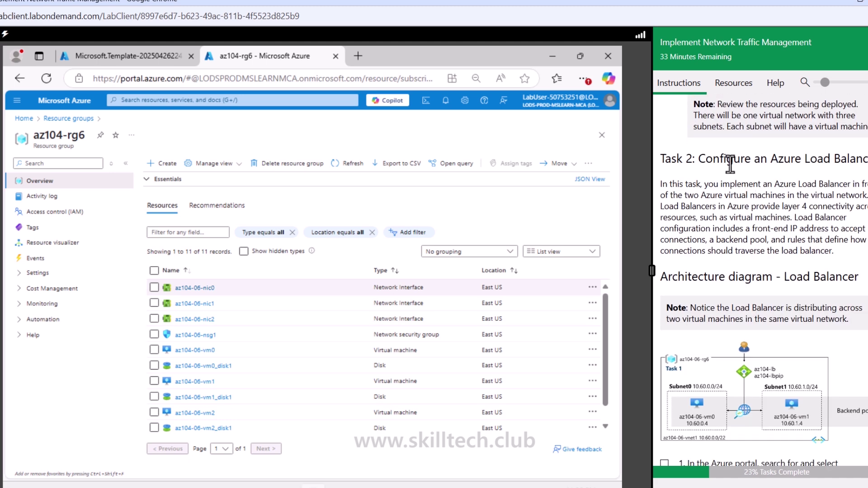
pyautogui.moveTo(733, 158); pyautogui.dragTo(840, 159)
pyautogui.scroll(-4, 742, 272)
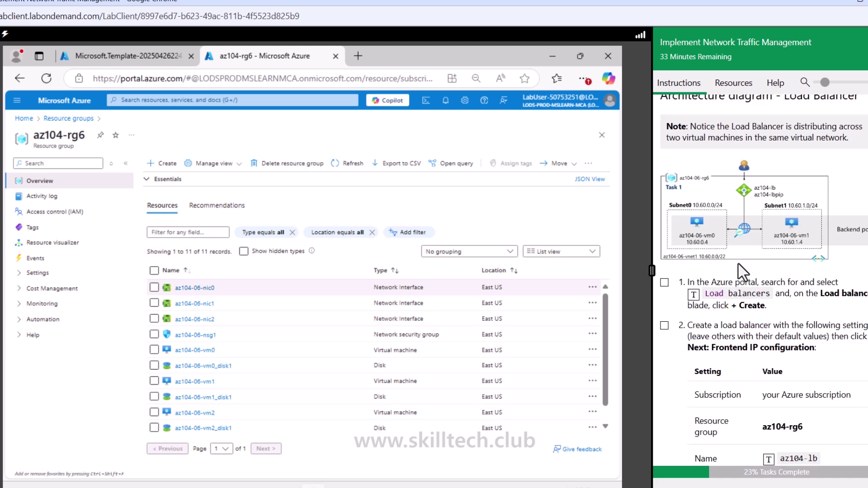
pyautogui.scroll(1, 739, 265)
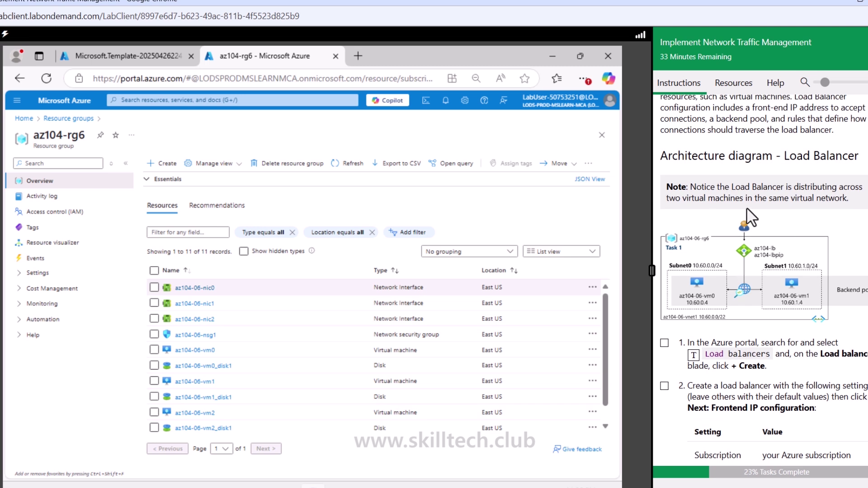
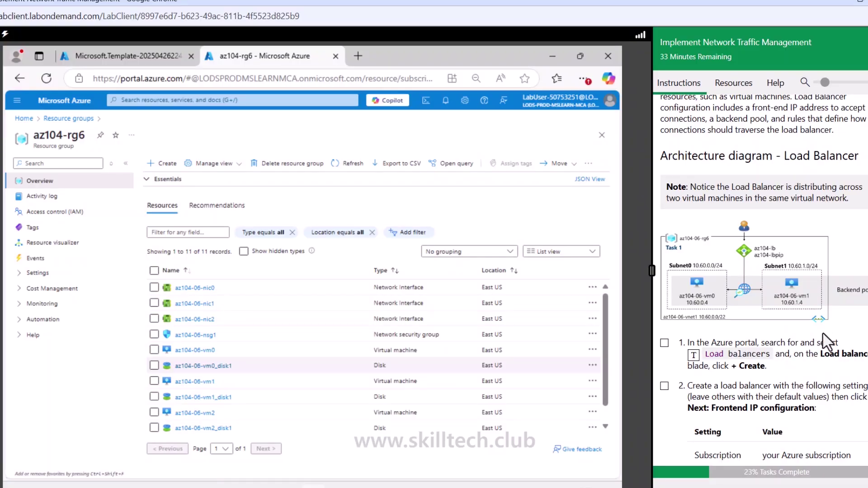
pyautogui.scroll(-1, 712, 283)
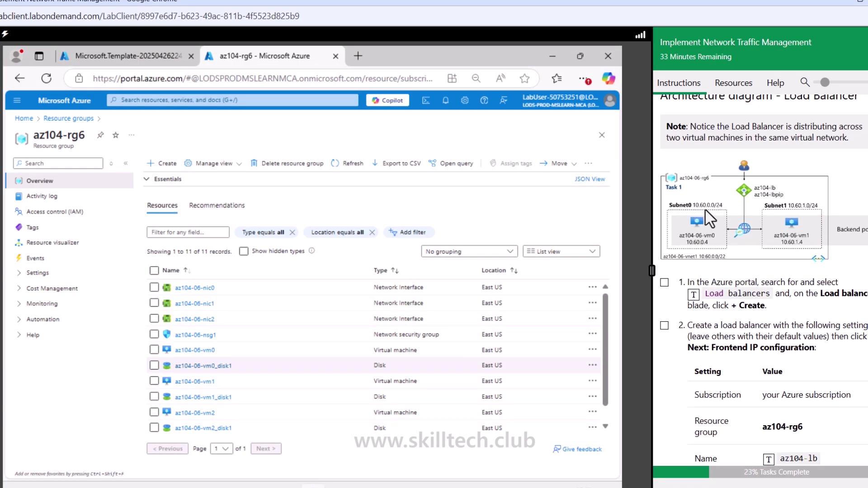
pyautogui.scroll(-1, 718, 217)
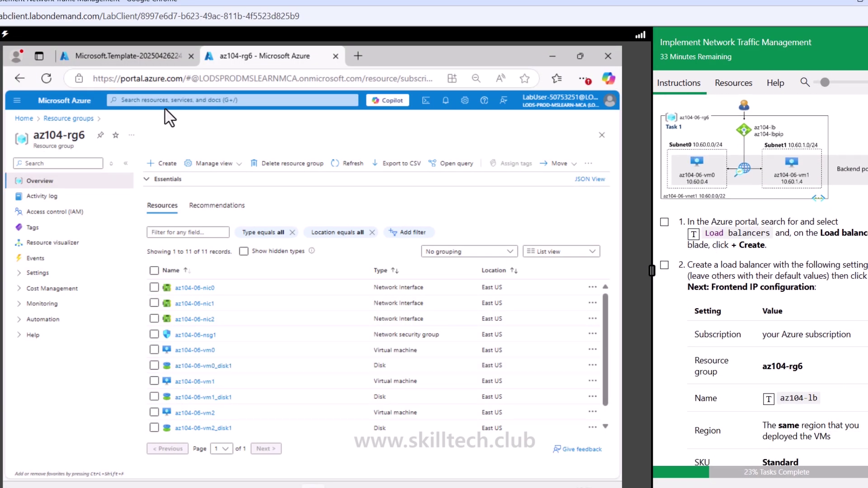
# Step: In the deployment's browser tab, search the portal for Load balancers and open that service
pyautogui.click(167, 56)
pyautogui.click(193, 101)
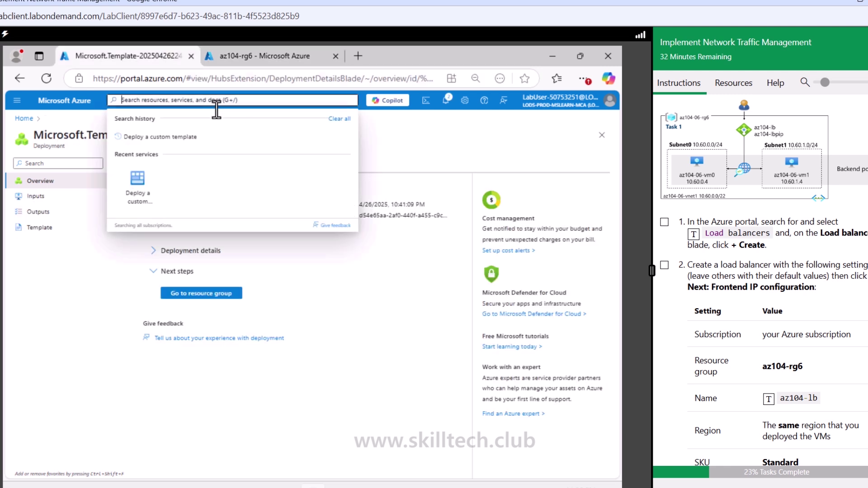
pyautogui.click(673, 226)
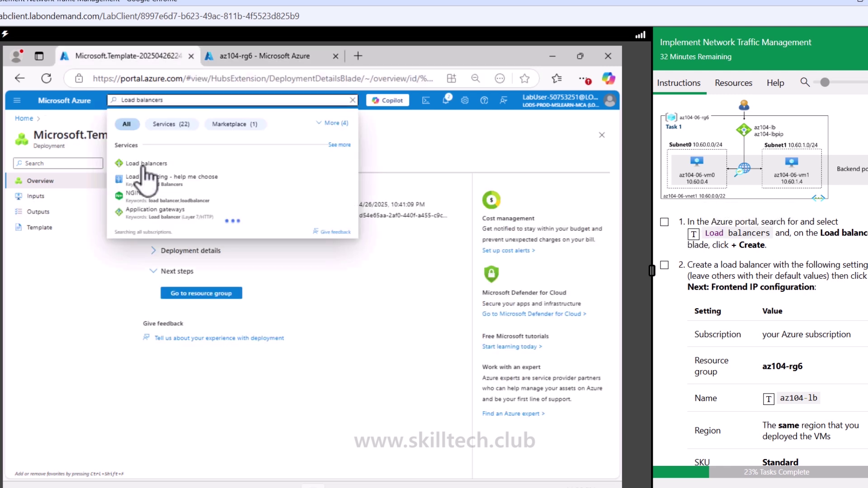
pyautogui.click(137, 164)
# Step: Mark steps 1 and 2 of Task 2 as done, check the required settings and start creating a load balancer
pyautogui.click(664, 222)
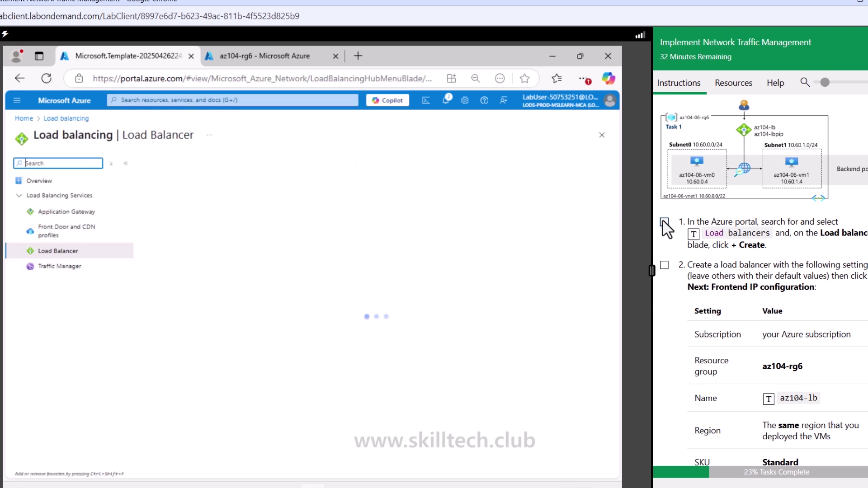
pyautogui.click(664, 265)
pyautogui.scroll(-2, 728, 321)
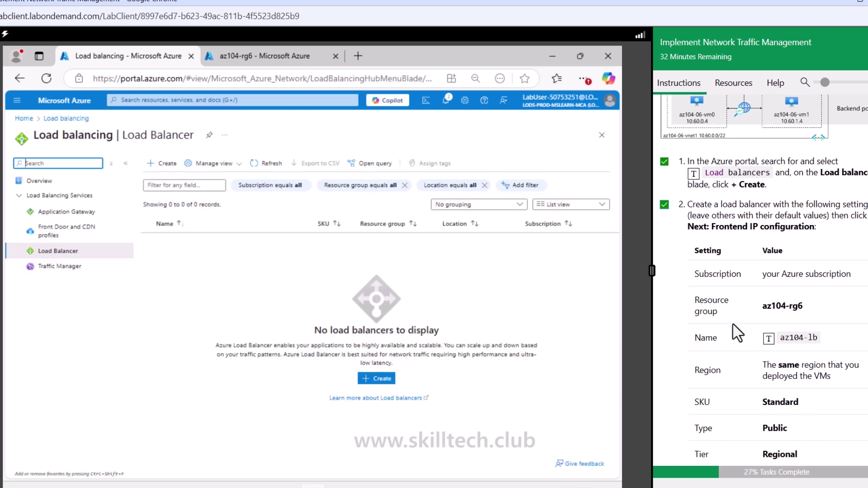
pyautogui.scroll(-2, 733, 325)
pyautogui.click(378, 383)
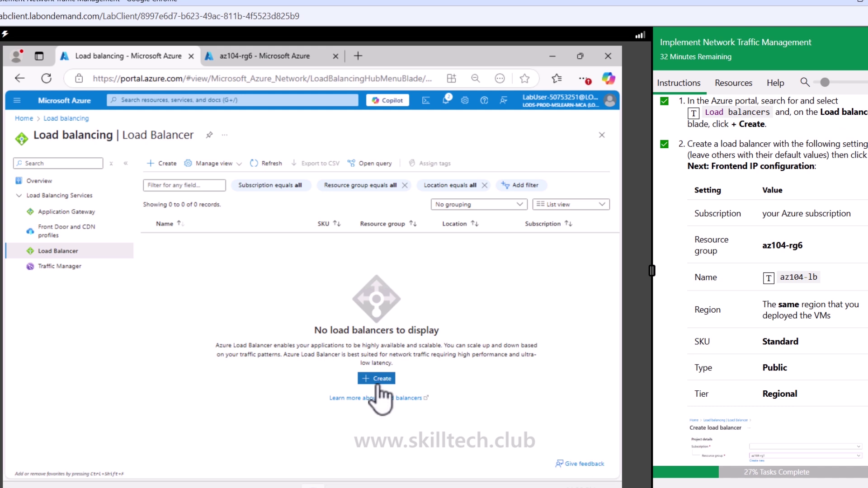
pyautogui.click(378, 383)
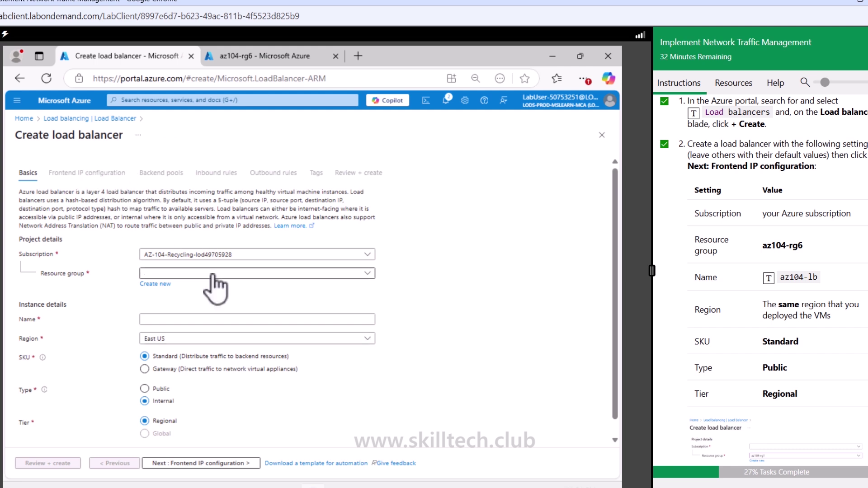
# Step: Set the load balancer's resource group to az104-rg6, its name to az104-lb and its type to Public
pyautogui.click(264, 274)
pyautogui.click(190, 308)
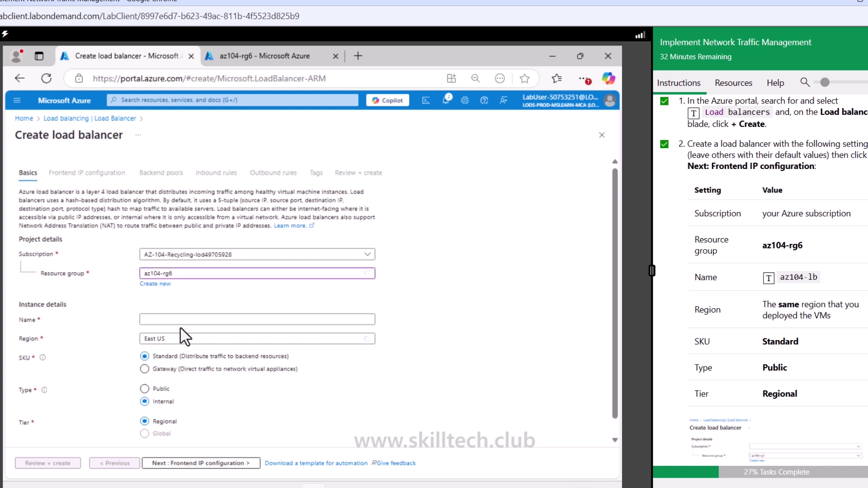
pyautogui.click(183, 320)
pyautogui.click(769, 278)
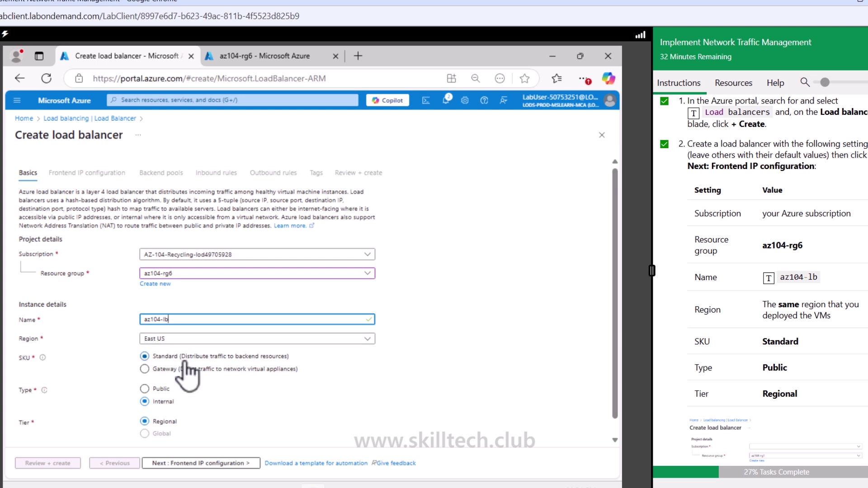
pyautogui.scroll(-1, 186, 371)
pyautogui.click(163, 374)
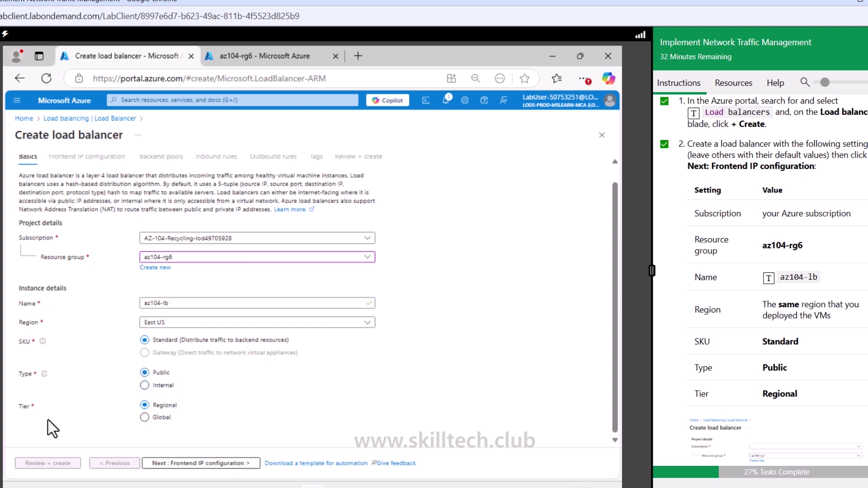
# Step: Go on to the frontend IP settings and start a new frontend IP configuration named az104-fe
pyautogui.scroll(-5, 765, 398)
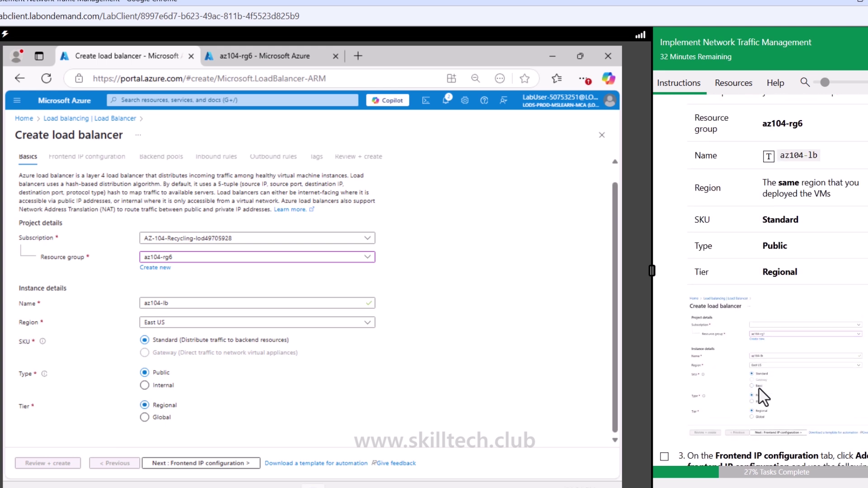
pyautogui.scroll(-1, 764, 398)
pyautogui.click(226, 463)
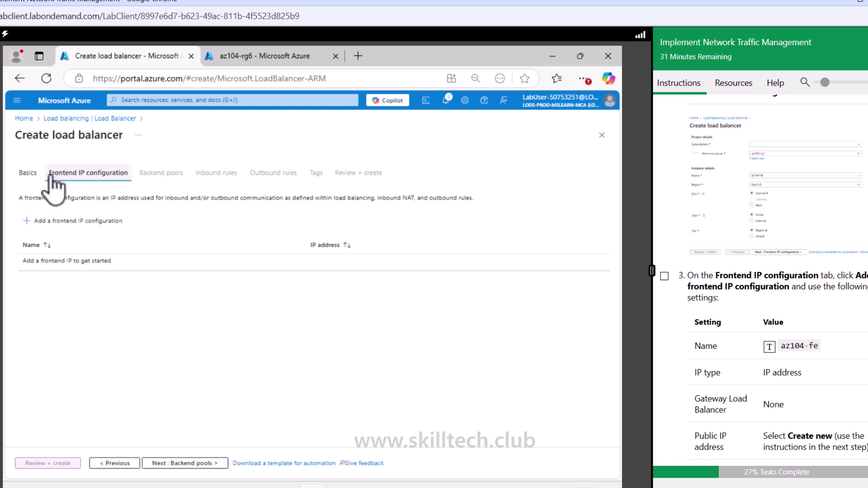
pyautogui.click(62, 235)
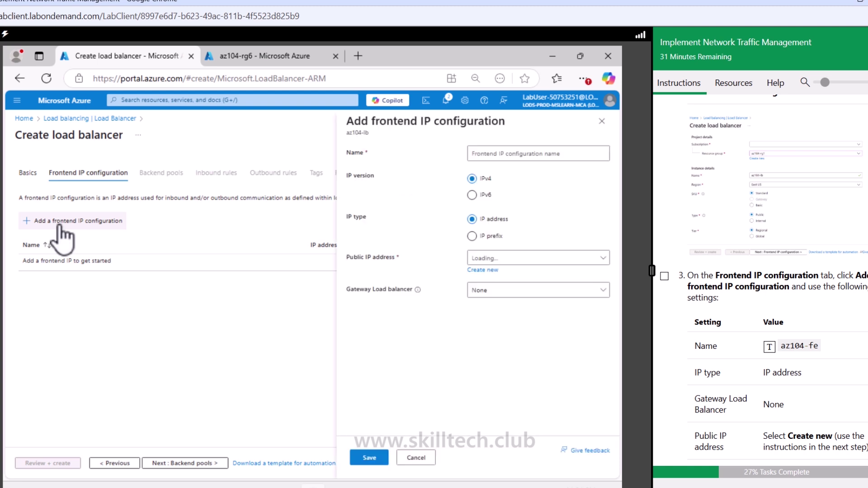
pyautogui.click(508, 153)
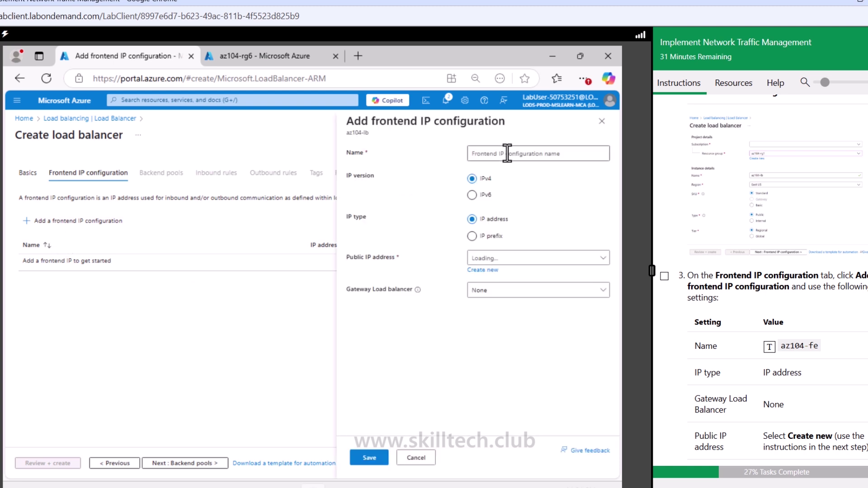
pyautogui.click(770, 350)
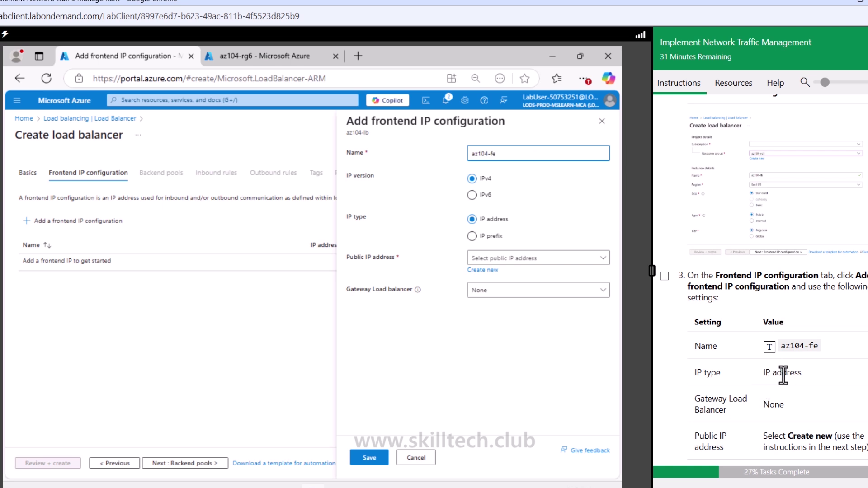
# Step: Create a public IP address named az104-lbpip for the frontend and save the frontend IP configuration
pyautogui.scroll(-3, 783, 373)
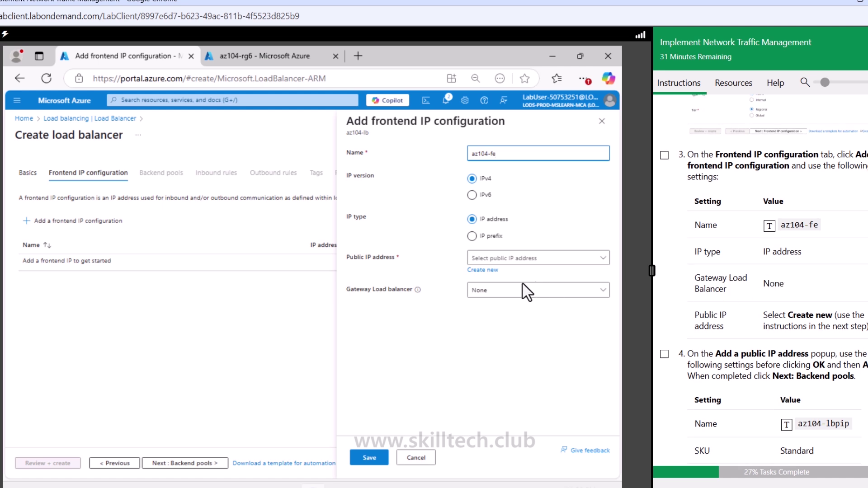
pyautogui.click(563, 258)
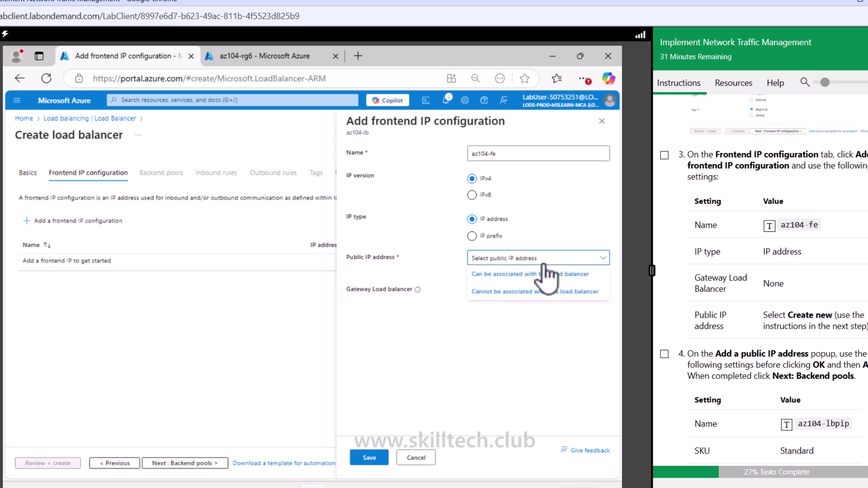
pyautogui.click(542, 262)
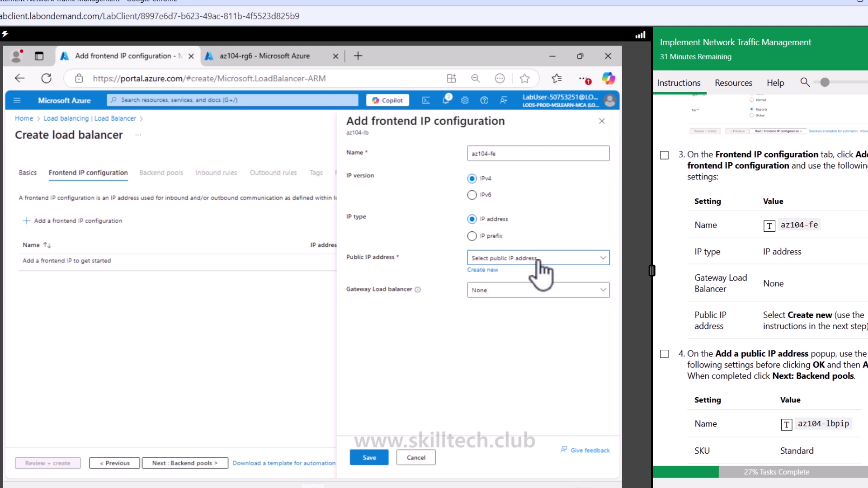
pyautogui.click(483, 270)
pyautogui.click(483, 270)
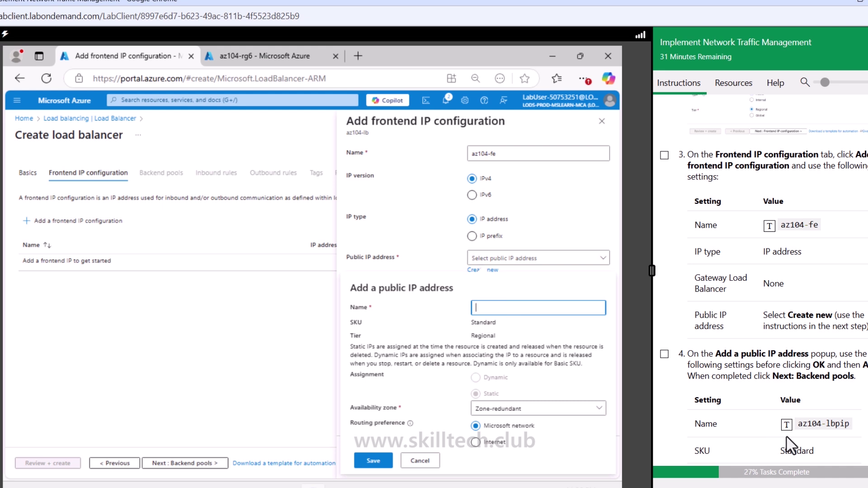
pyautogui.click(787, 424)
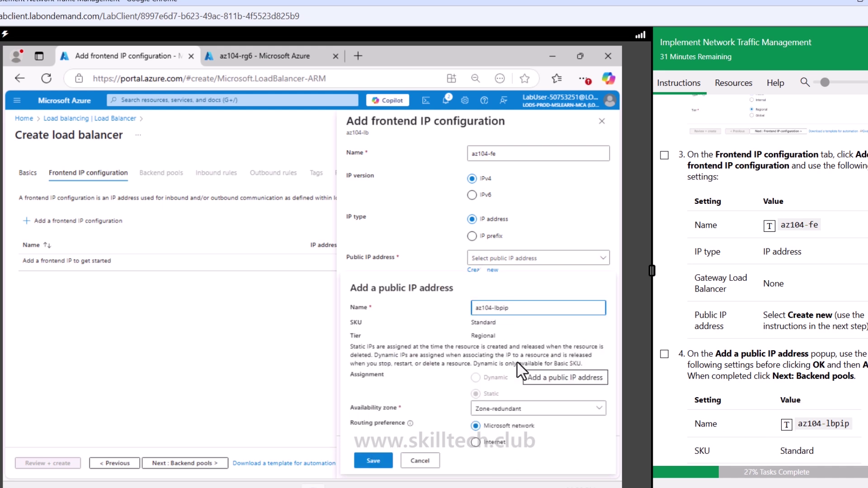
pyautogui.scroll(-4, 769, 385)
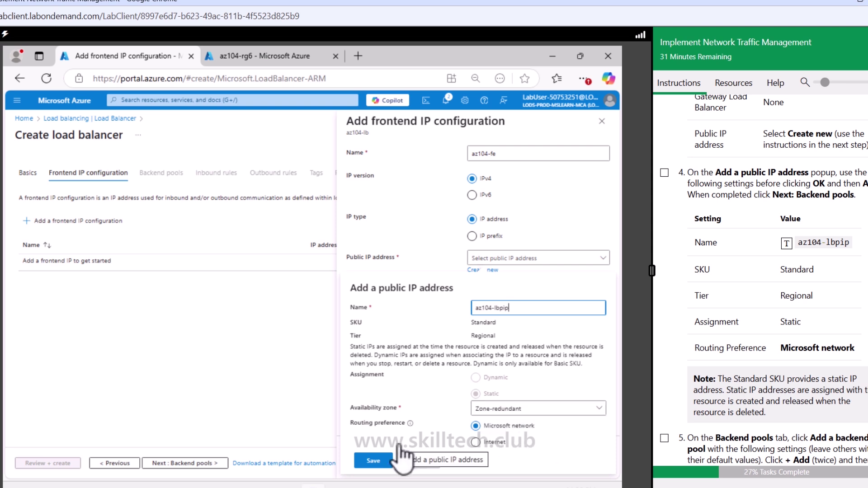
pyautogui.click(375, 460)
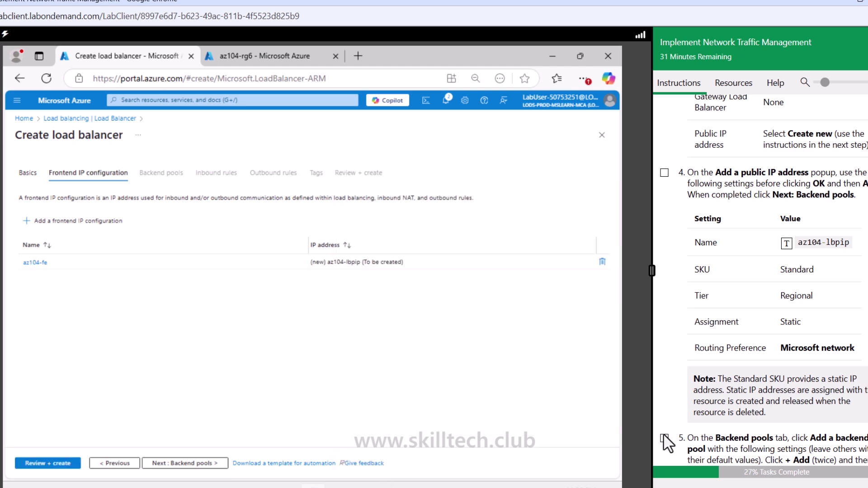
# Step: Mark steps 4 and 5 of Task 2 as done in the lab instructions, dismissing the overlay
pyautogui.click(664, 174)
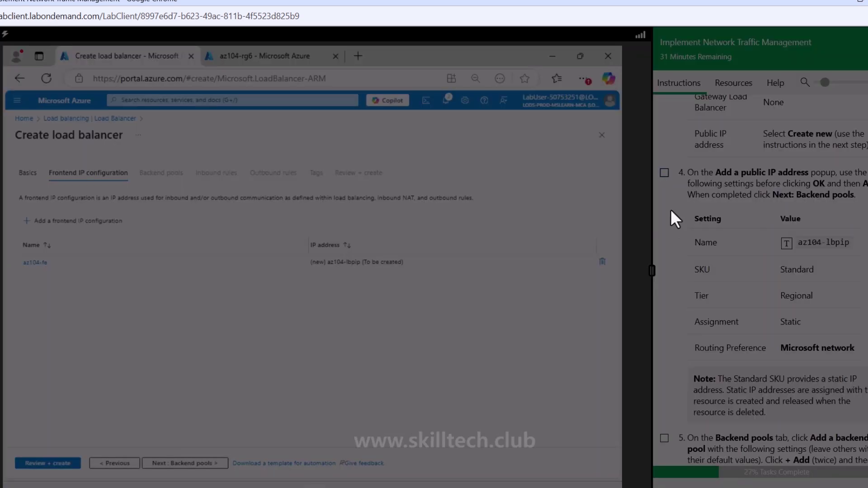
pyautogui.click(491, 101)
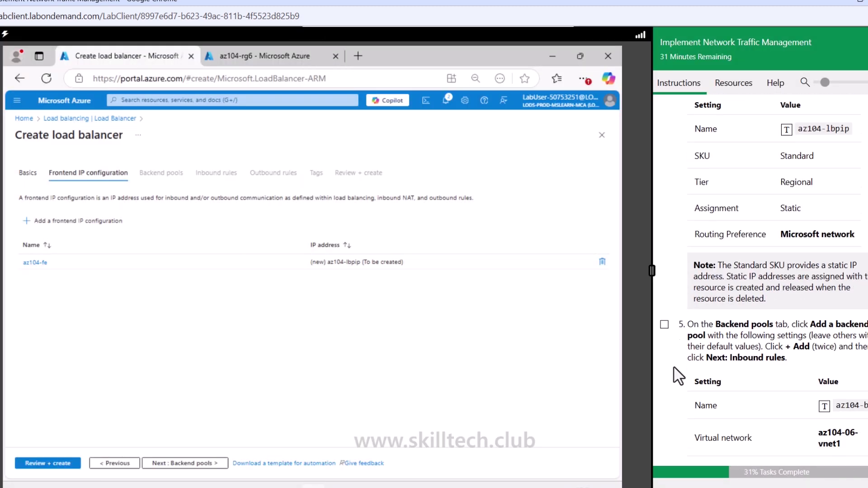
pyautogui.click(663, 259)
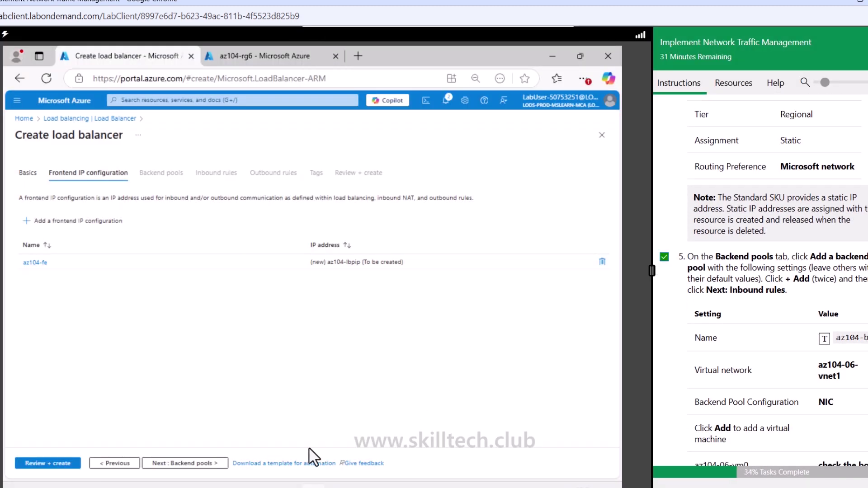
# Step: Add a backend pool named az104-be on the virtual network az104-06-vnet1
pyautogui.click(194, 464)
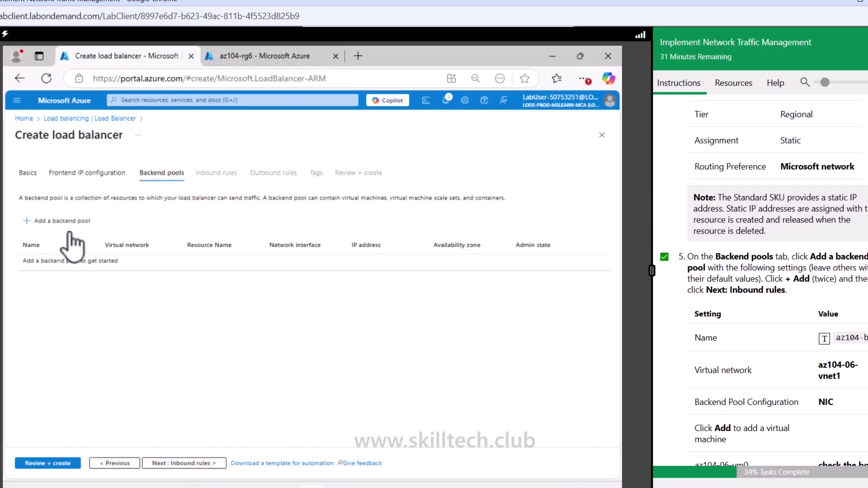
pyautogui.click(52, 221)
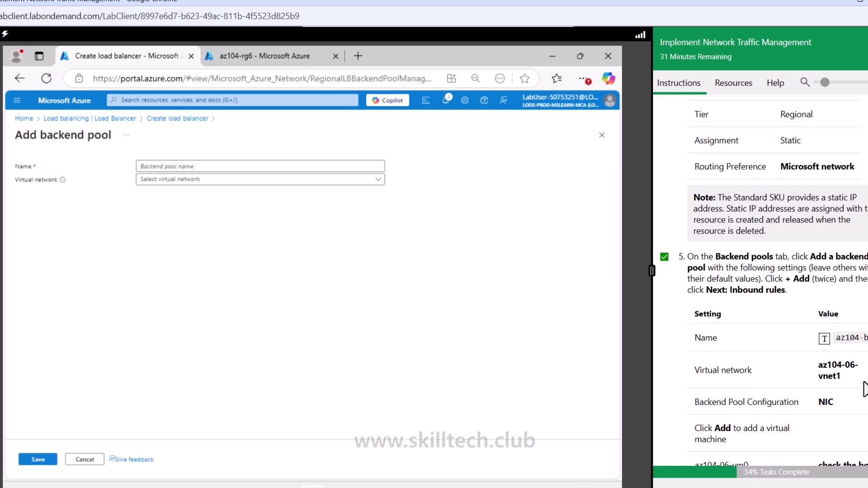
pyautogui.click(189, 165)
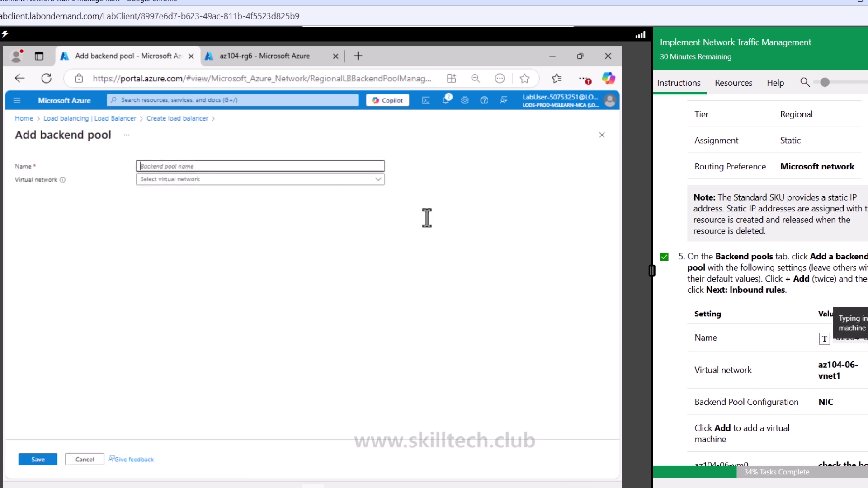
pyautogui.click(824, 339)
pyautogui.click(290, 180)
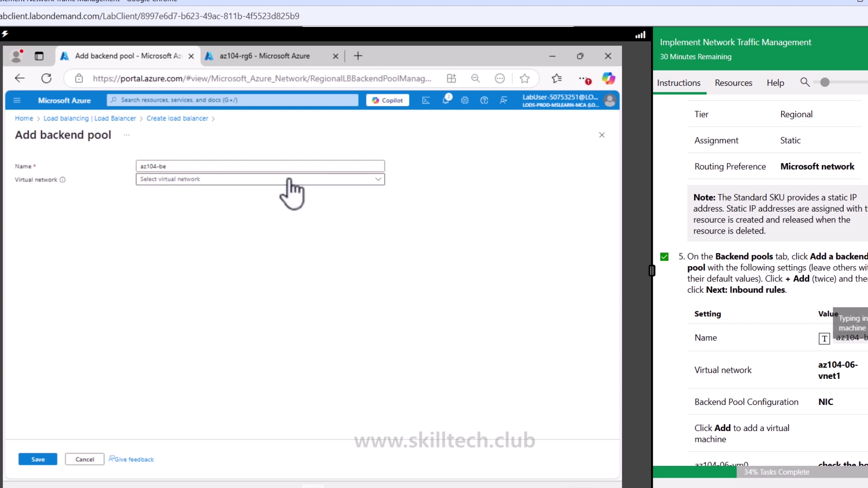
pyautogui.click(242, 198)
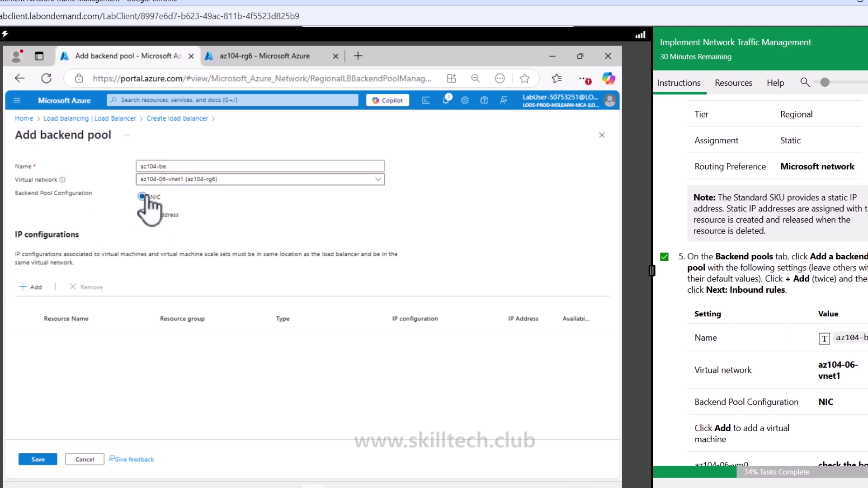
# Step: Add virtual machines az104-06-vm0 and az104-06-vm1 to the backend pool and save it, also marking steps 6 and 7 as done
pyautogui.scroll(-4, 679, 382)
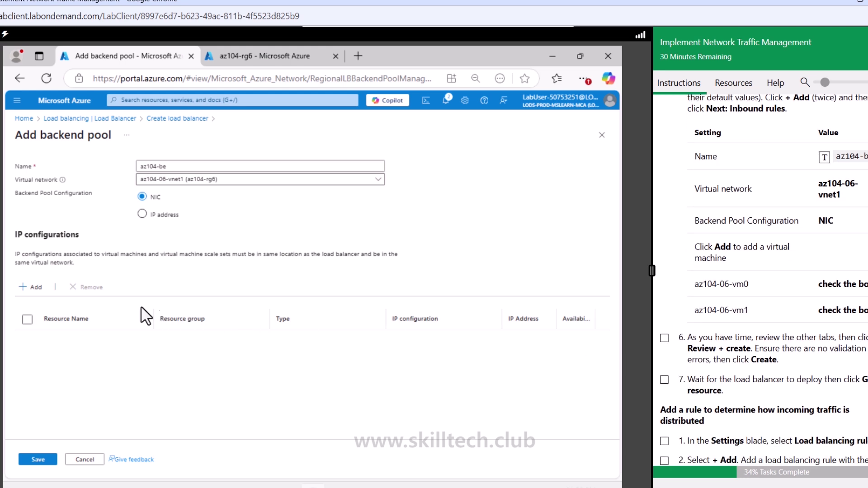
pyautogui.click(32, 287)
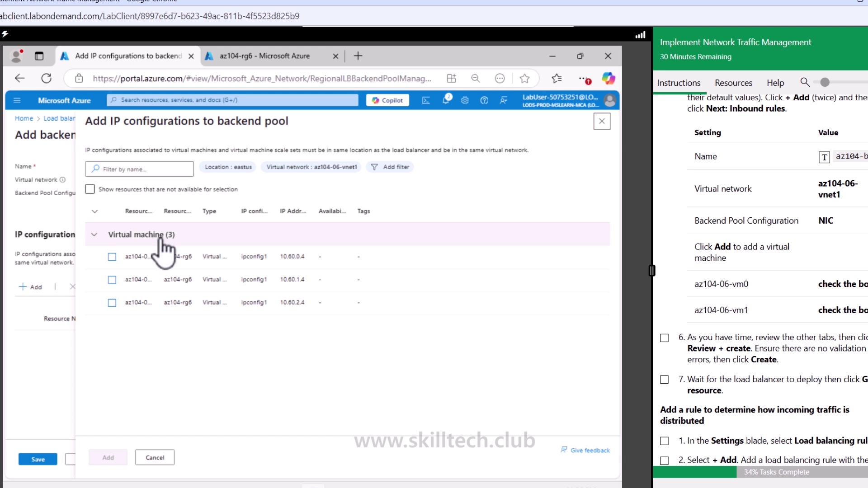
pyautogui.click(112, 257)
pyautogui.click(112, 280)
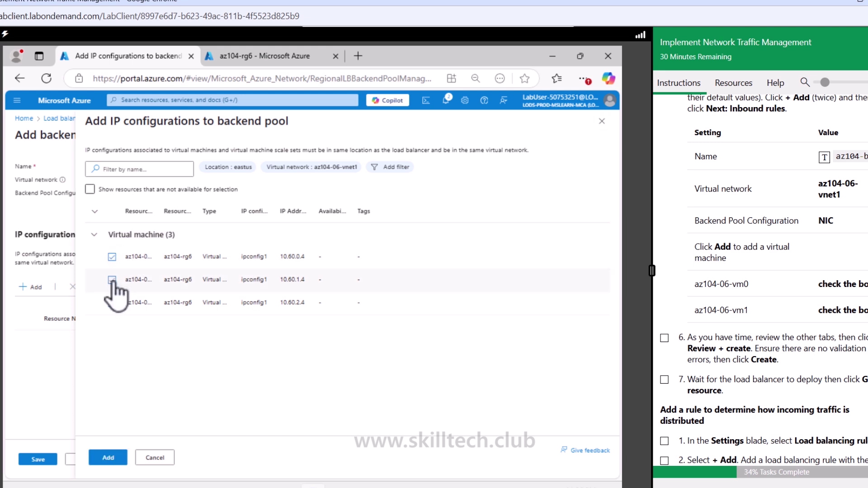
pyautogui.click(119, 462)
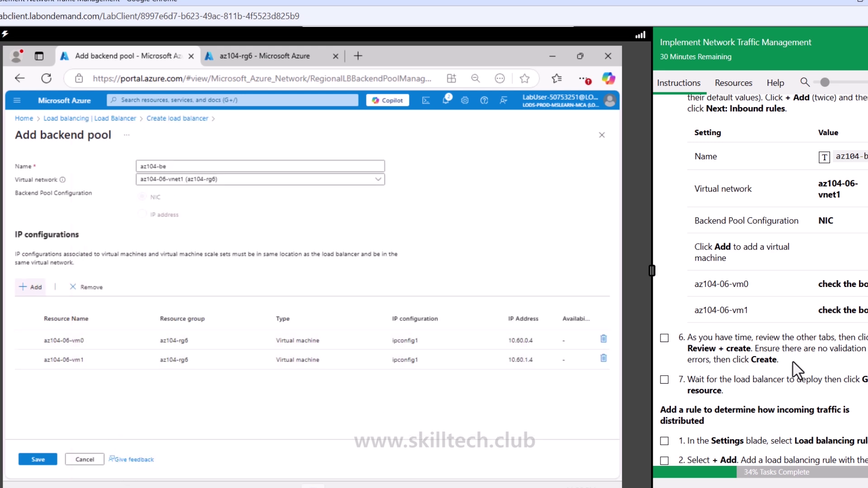
pyautogui.click(664, 339)
pyautogui.click(45, 461)
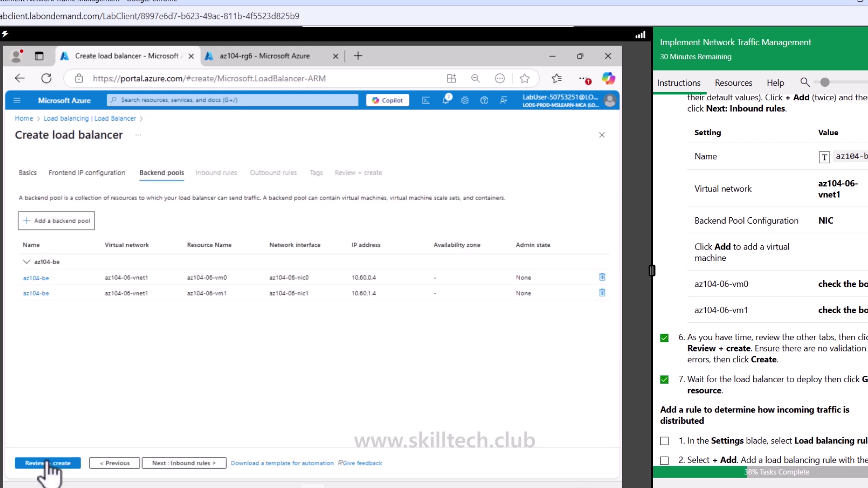
# Step: Leave the inbound rules empty, validate the load balancer's configuration and create it
pyautogui.click(174, 466)
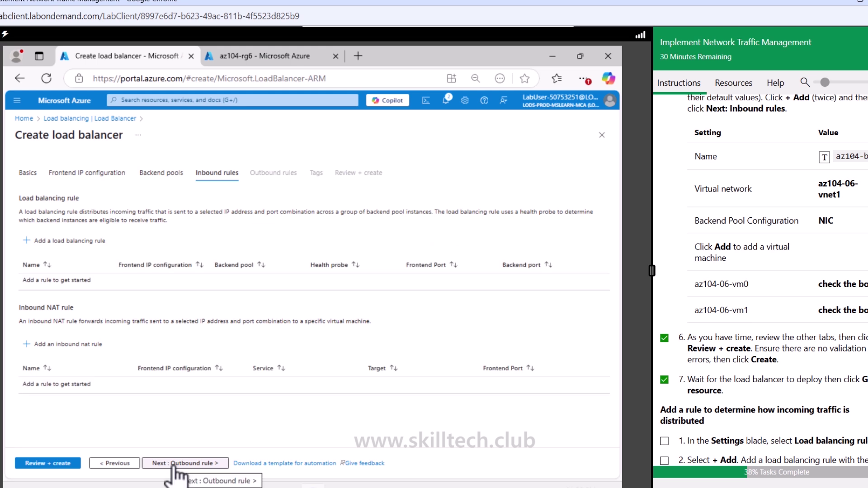
pyautogui.click(50, 463)
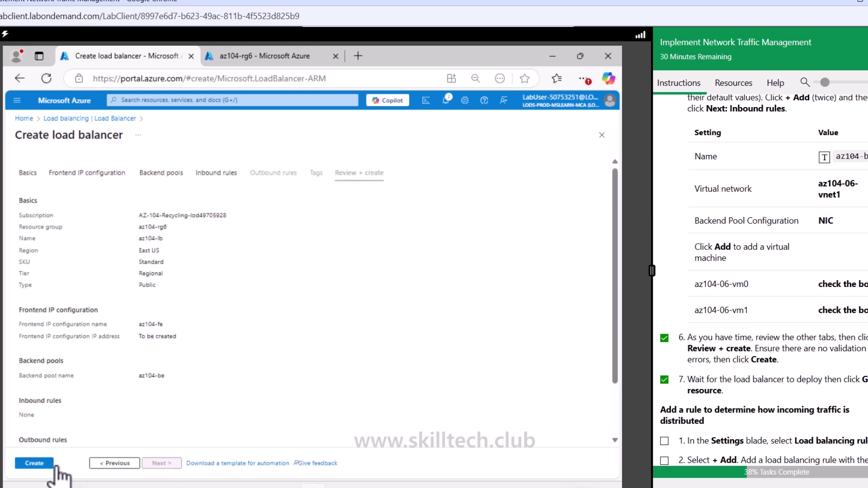
pyautogui.click(38, 466)
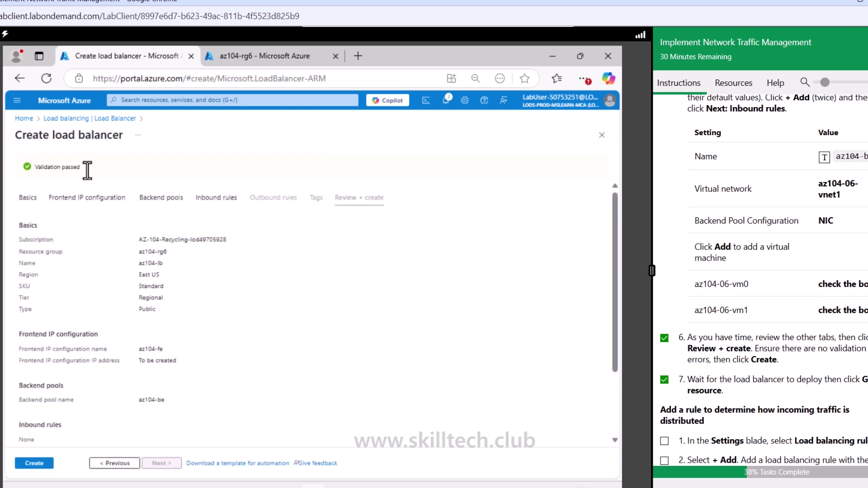
pyautogui.click(36, 464)
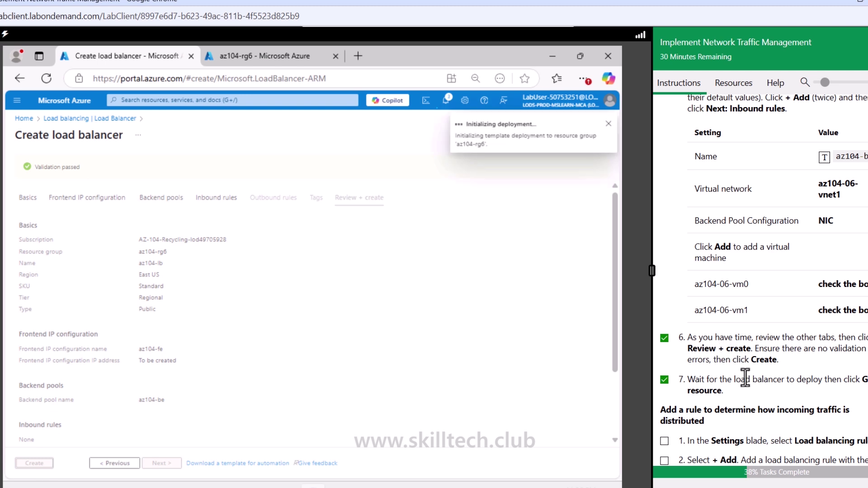
# Step: Wait for the load balancer's deployment to complete and open the az104-lb resource
pyautogui.scroll(-2, 779, 382)
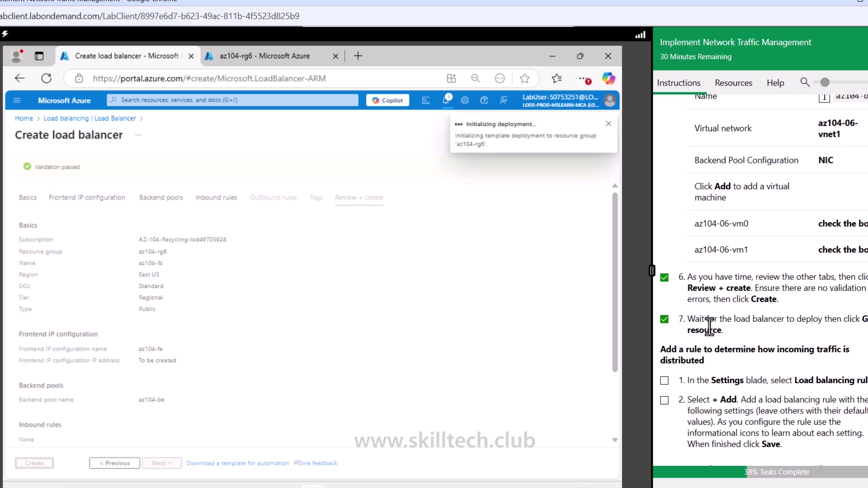
pyautogui.moveTo(709, 319); pyautogui.dragTo(724, 330)
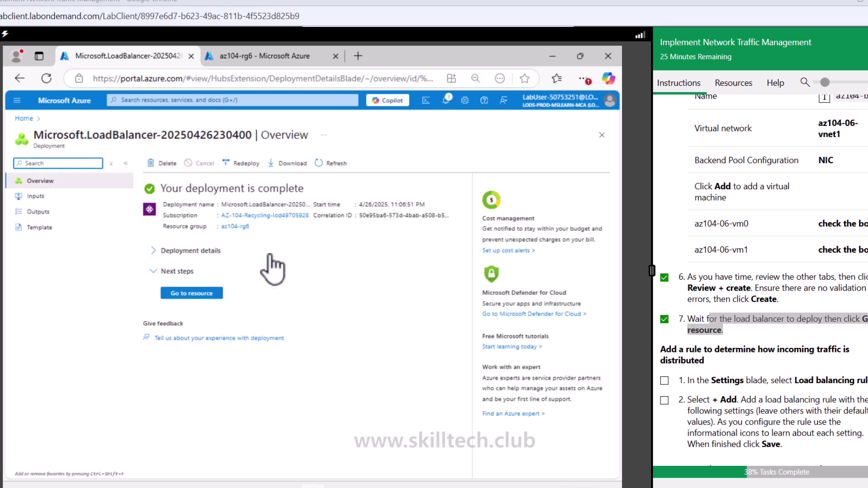
pyautogui.click(188, 295)
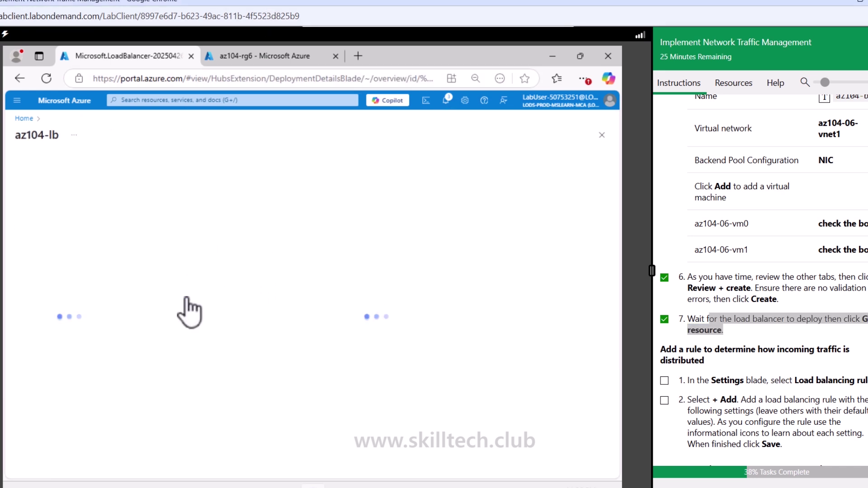
# Step: Open the load balancing rules of az104-lb and bring up the lab's settings for the new rule
pyautogui.scroll(-4, 785, 334)
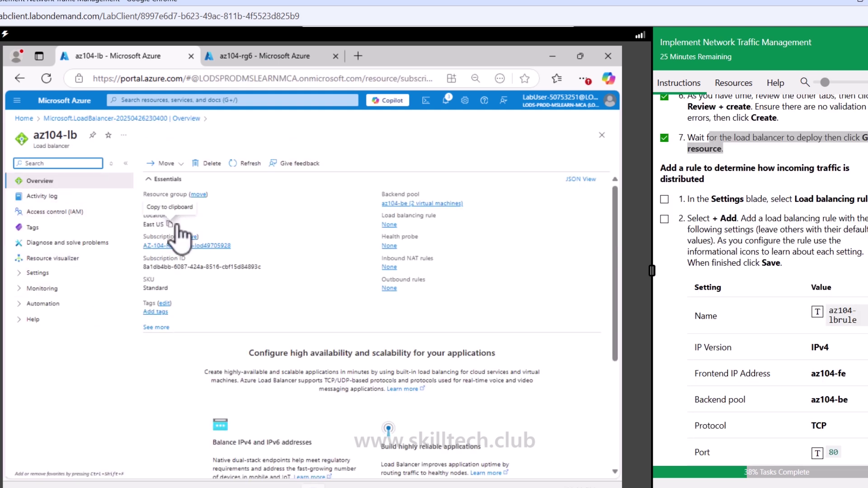
pyautogui.click(44, 274)
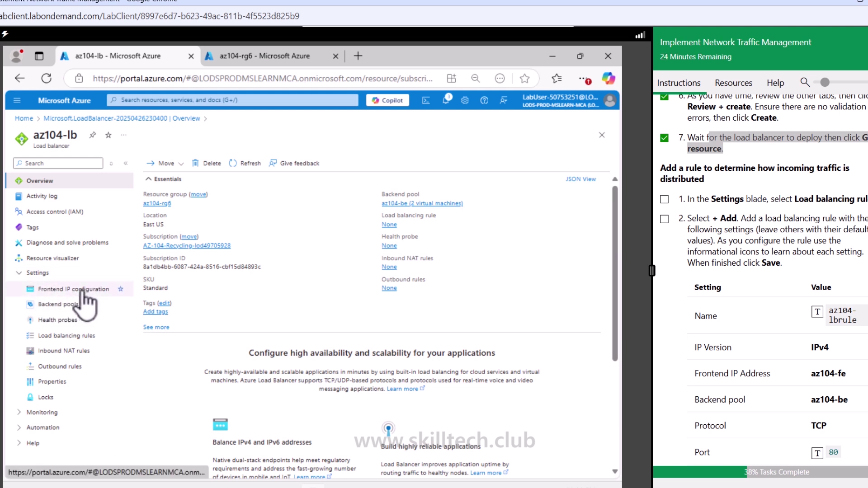
pyautogui.click(76, 336)
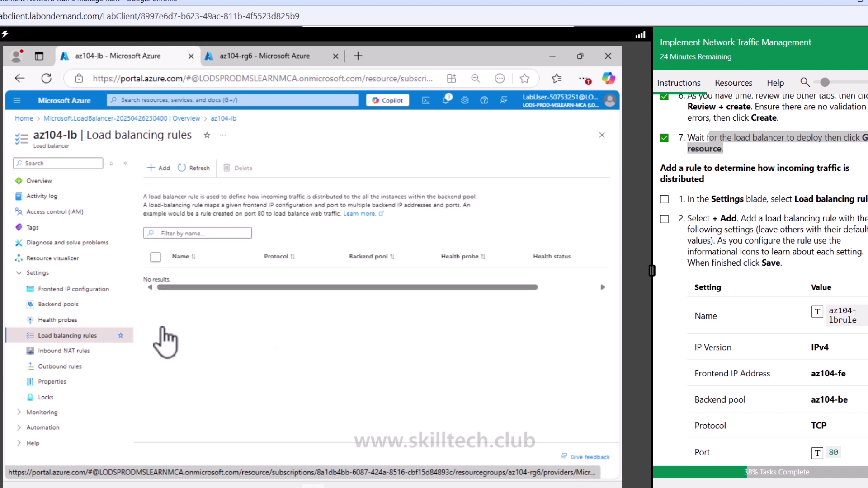
pyautogui.scroll(-1, 655, 298)
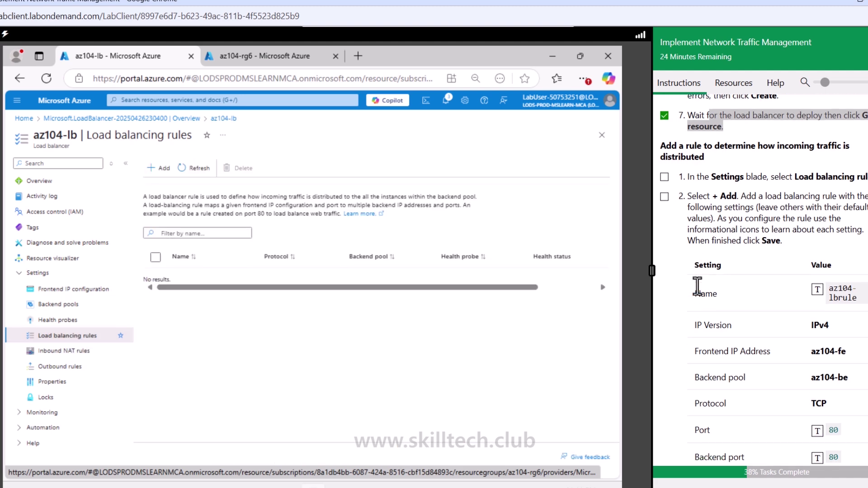
# Step: Start a new load balancing rule named az104-lbrule with frontend IP address az104-fe and backend pool az104-be
pyautogui.click(162, 168)
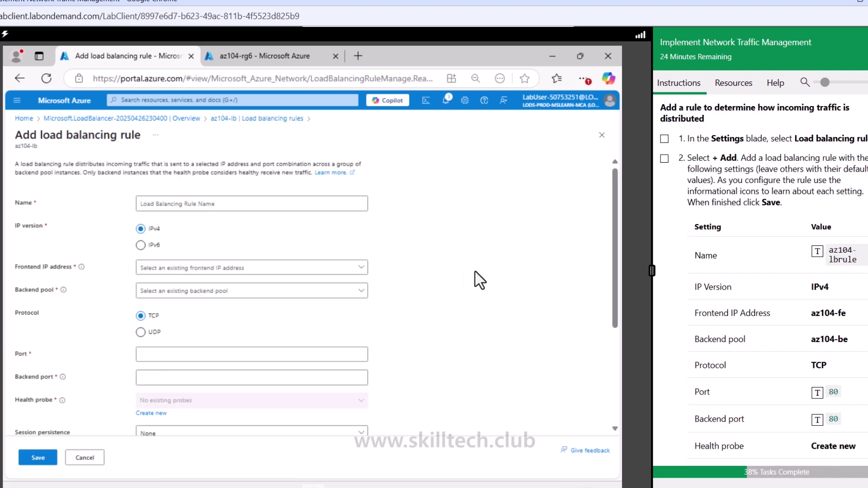
pyautogui.click(250, 204)
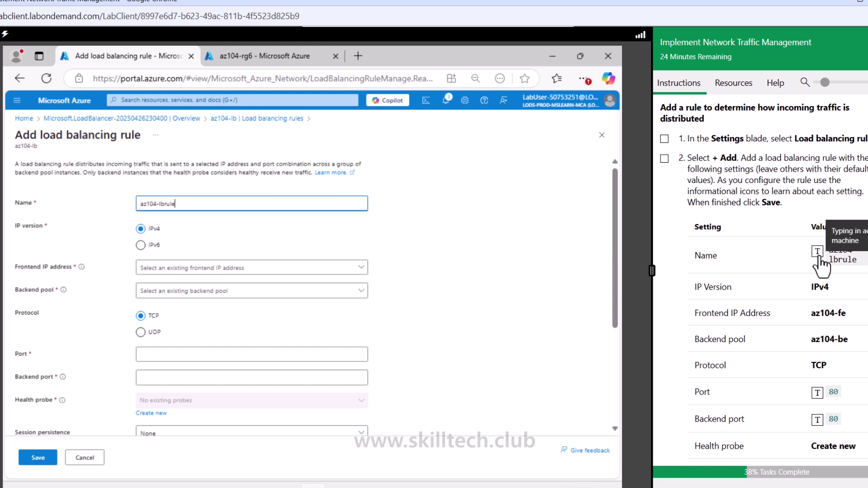
pyautogui.click(200, 269)
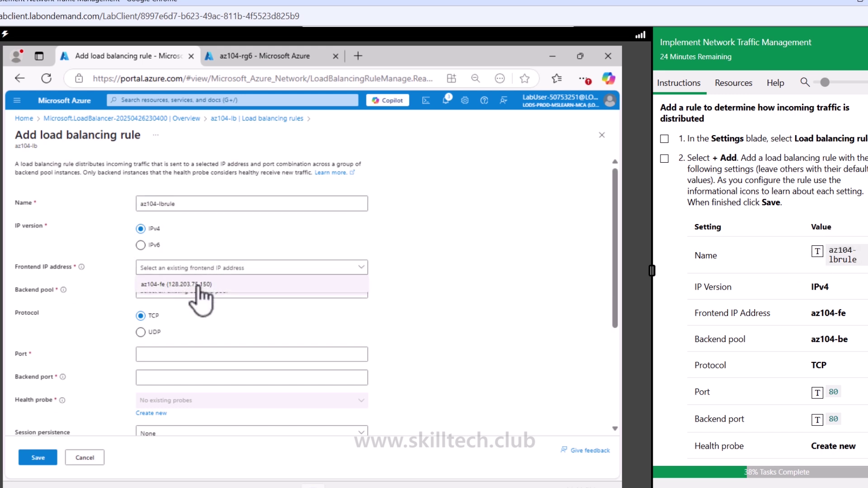
pyautogui.click(199, 284)
pyautogui.click(213, 294)
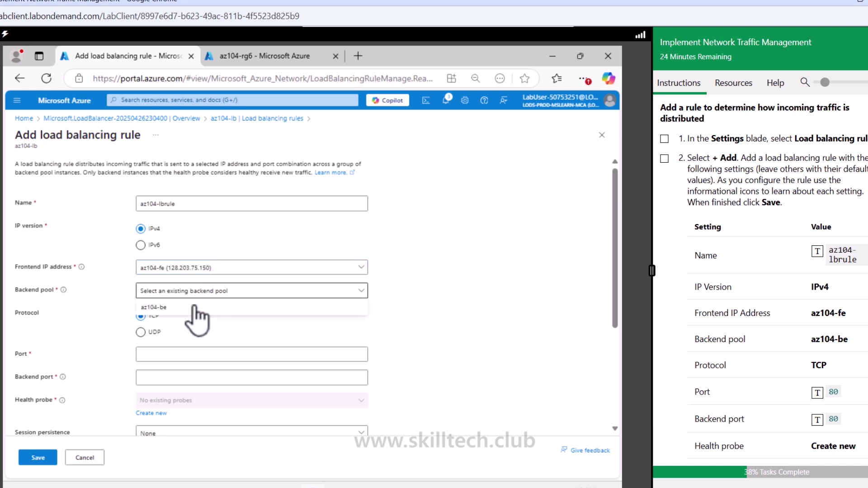
pyautogui.click(163, 305)
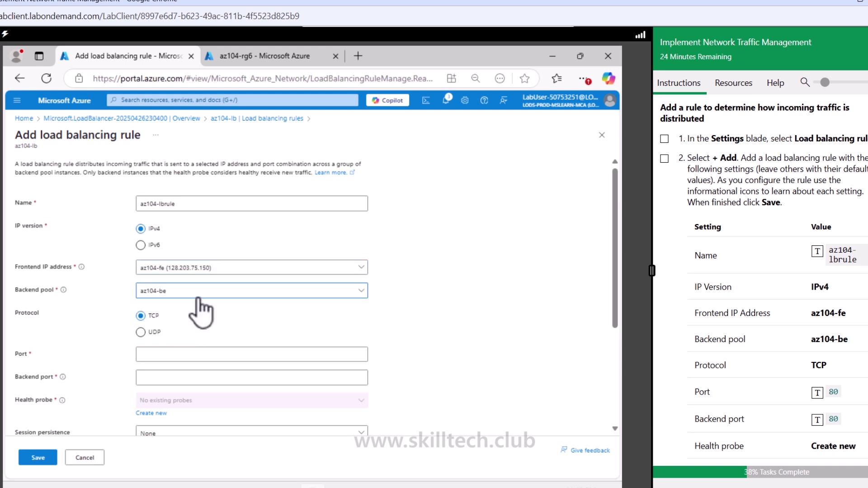
# Step: Set both the port and the backend port of the load balancing rule to 80
pyautogui.click(182, 354)
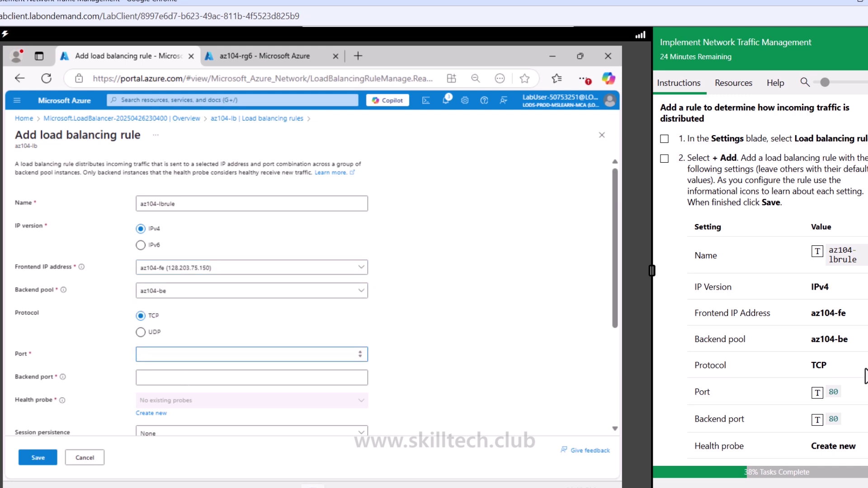
pyautogui.click(818, 393)
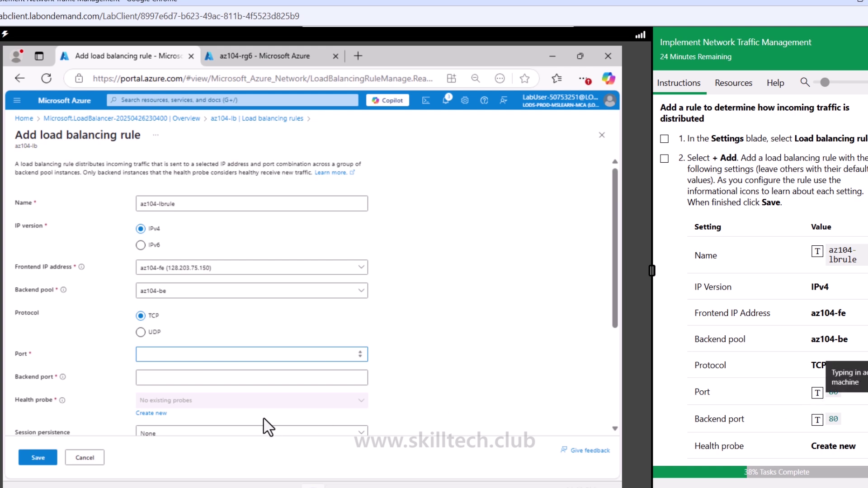
pyautogui.click(195, 374)
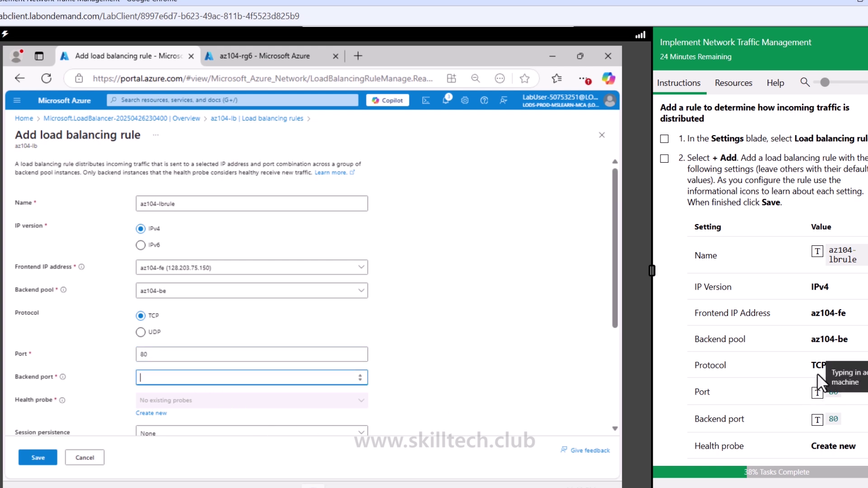
pyautogui.click(817, 420)
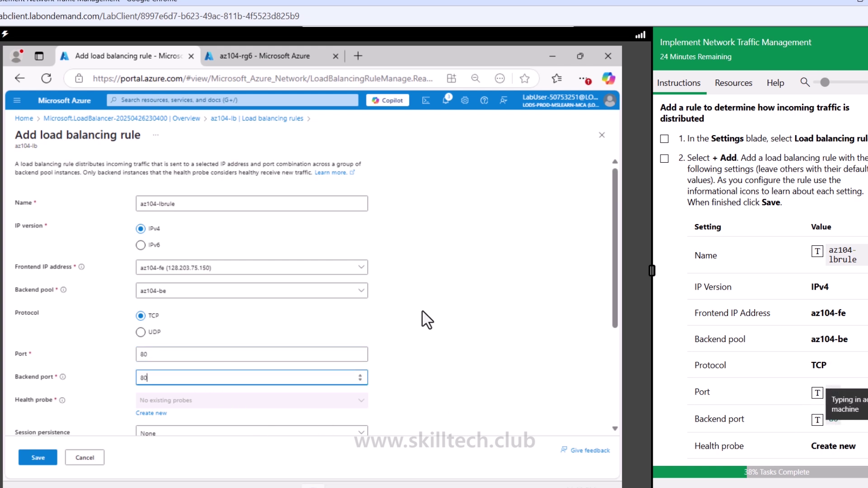
# Step: Create a health probe named az104-hp for the rule, keeping TCP, port 80 and a 5-second interval, and save it
pyautogui.scroll(-3, 428, 316)
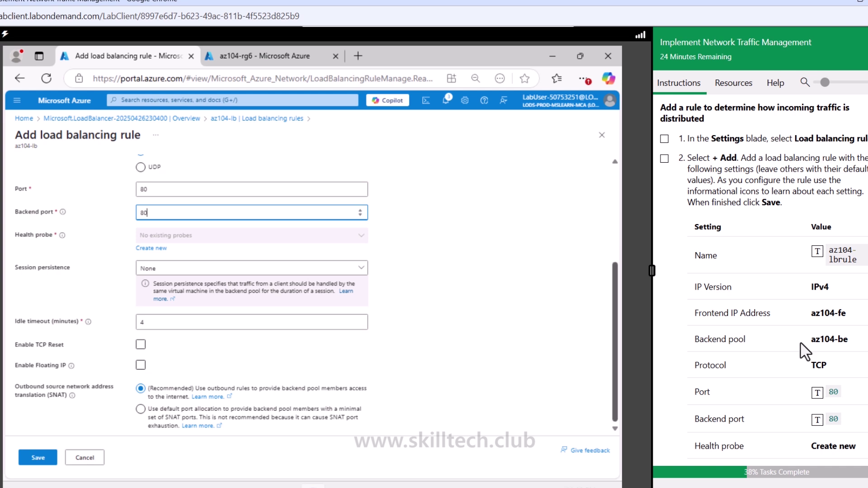
pyautogui.scroll(-2, 805, 351)
pyautogui.scroll(-1, 805, 352)
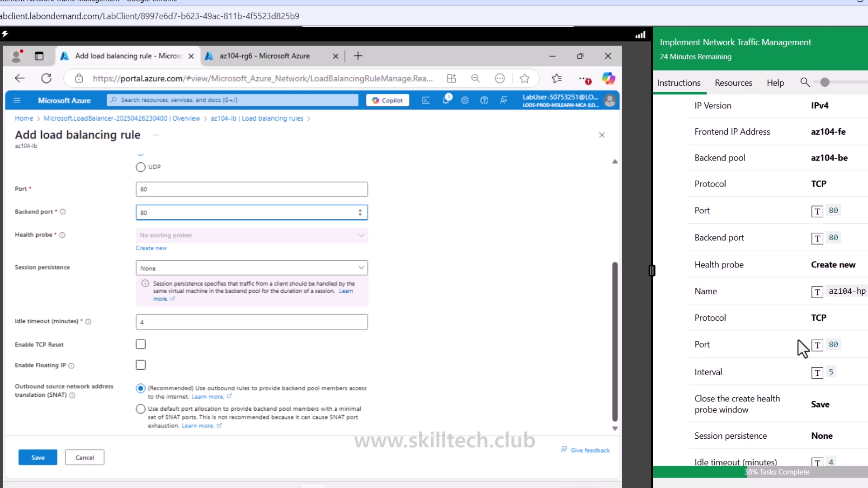
pyautogui.click(147, 249)
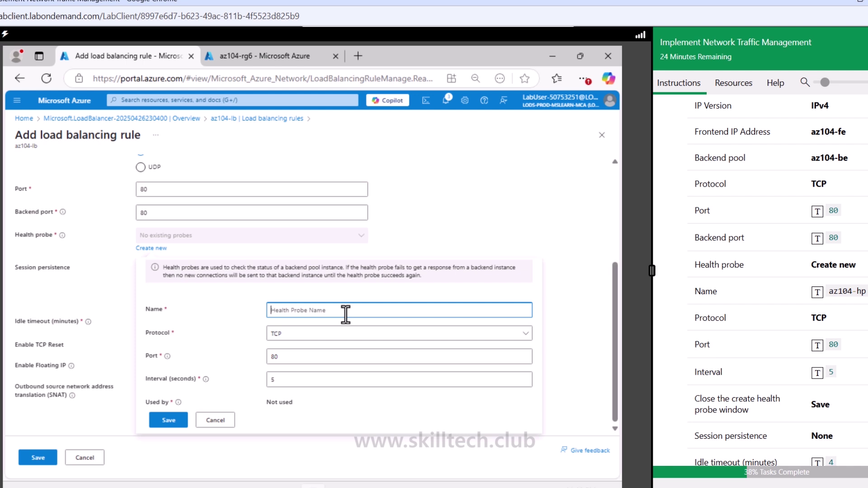
pyautogui.click(817, 292)
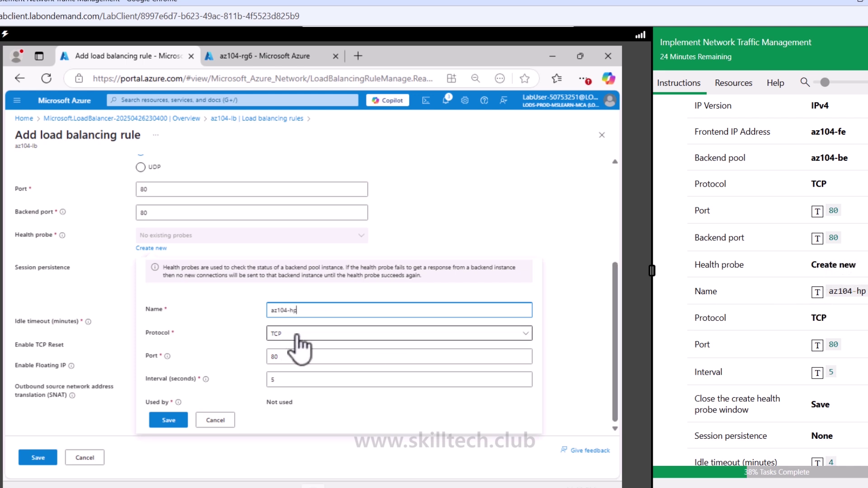
pyautogui.click(288, 382)
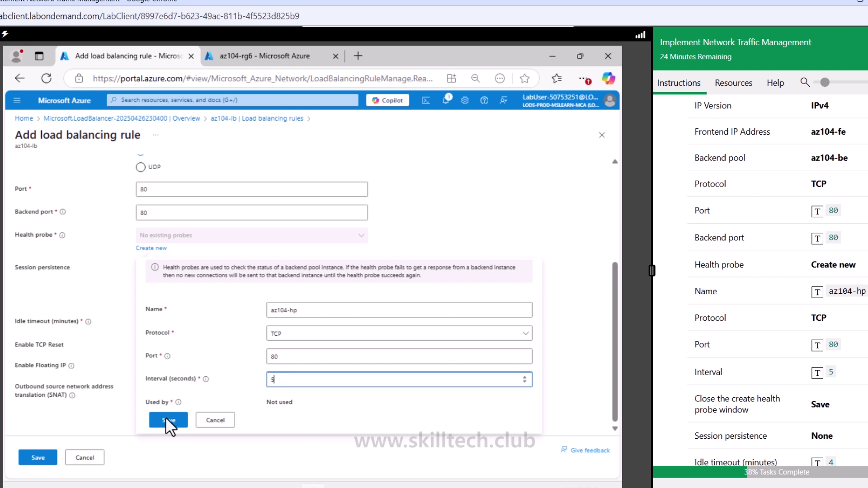
pyautogui.click(182, 420)
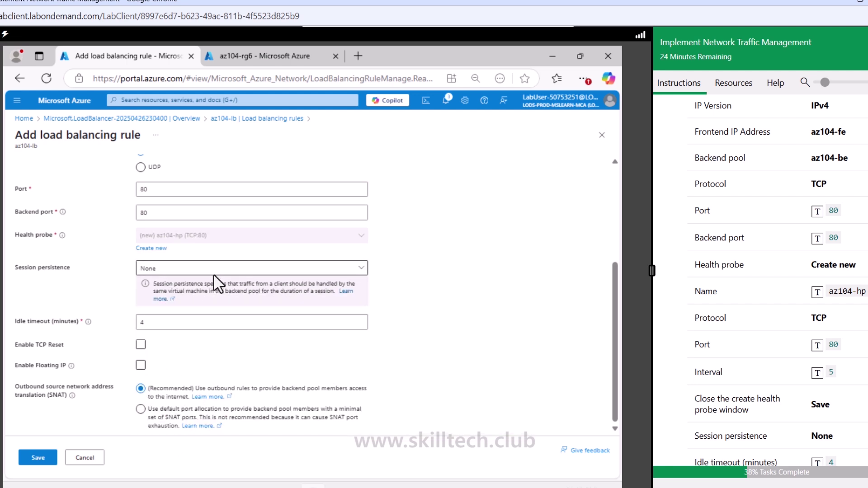
# Step: Save the rule with no session persistence, a 4-minute idle timeout, TCP reset and floating IP disabled, and mark lab step 3 as done
pyautogui.scroll(-3, 705, 342)
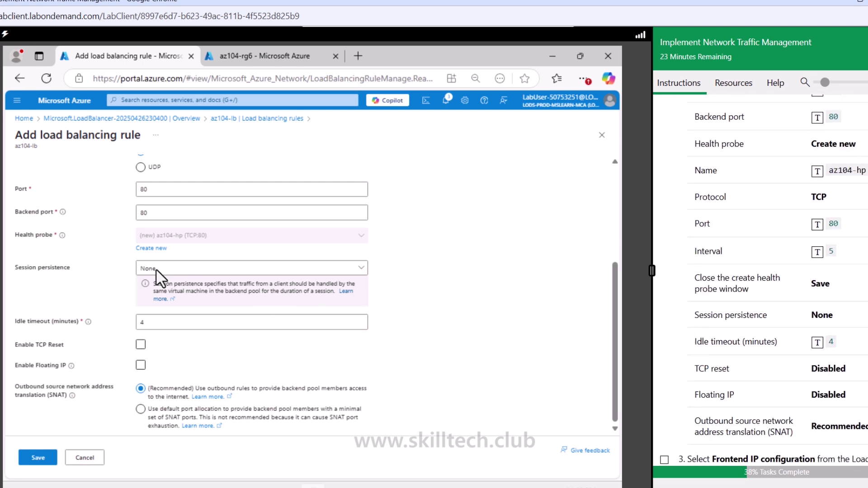
pyautogui.scroll(-3, 724, 362)
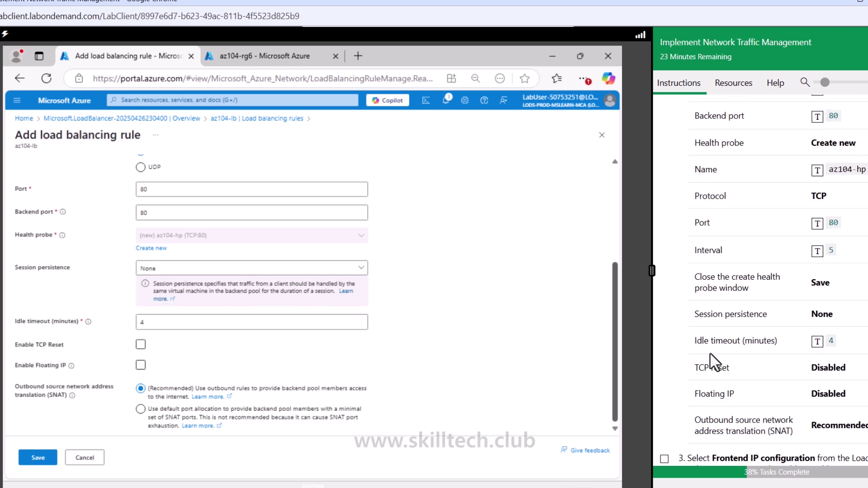
pyautogui.click(141, 365)
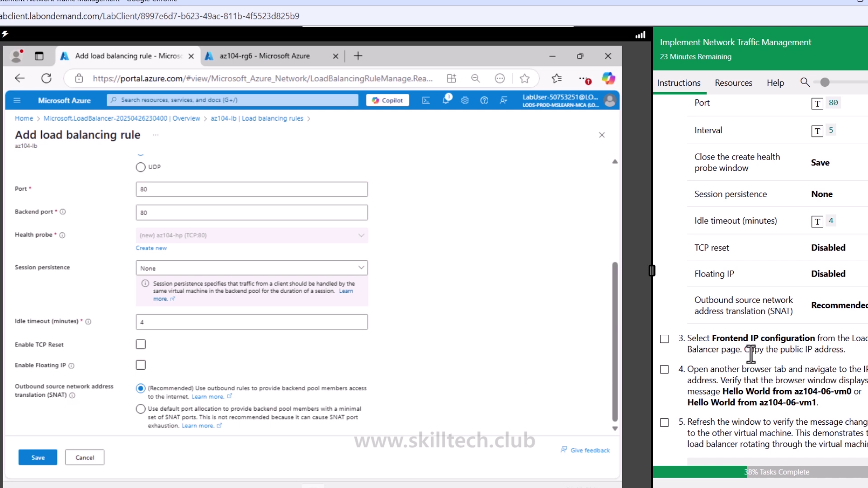
pyautogui.scroll(-3, 751, 353)
pyautogui.click(664, 278)
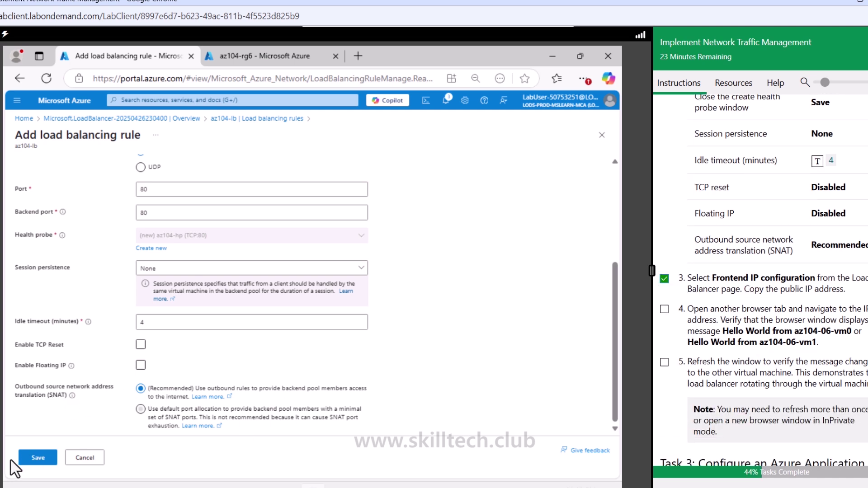
pyautogui.click(38, 458)
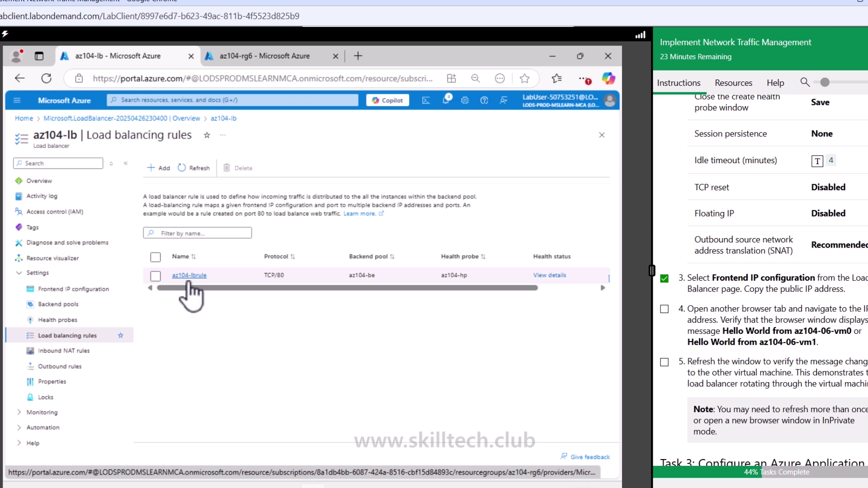
# Step: Copy the public IP address of frontend az104-fe and open 128.203.75.150 in a new browser tab, dismissing the mobile app offer
pyautogui.click(96, 292)
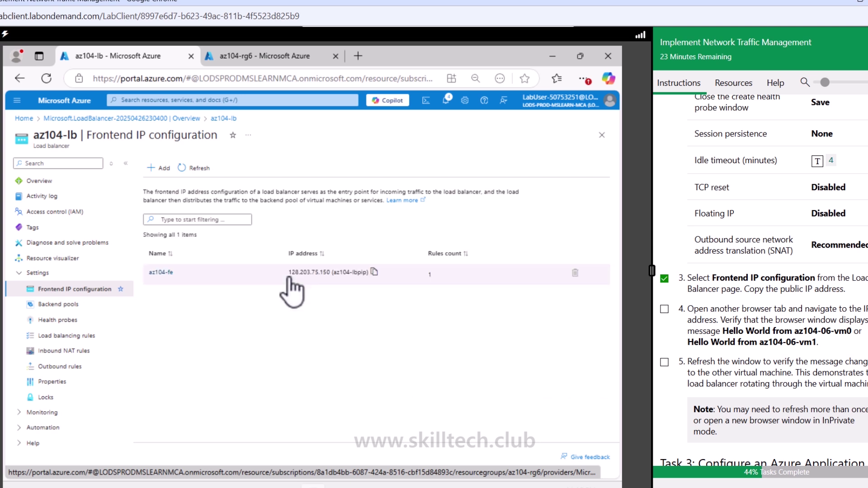
pyautogui.click(374, 271)
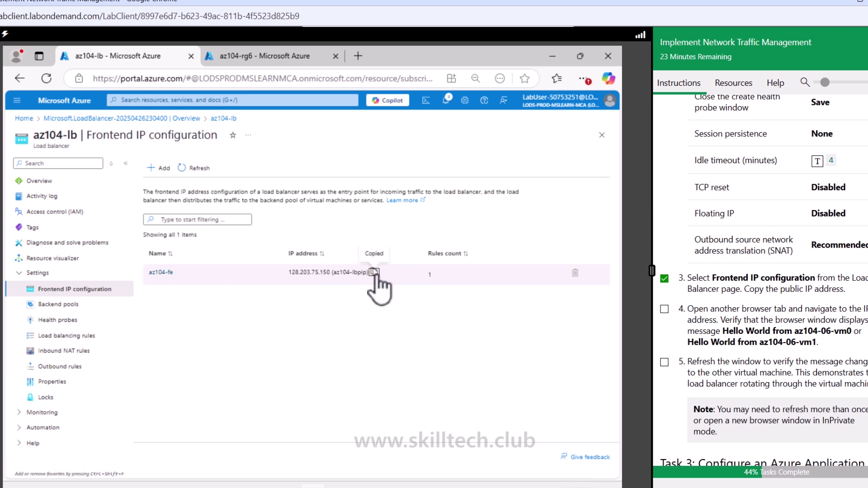
pyautogui.click(358, 56)
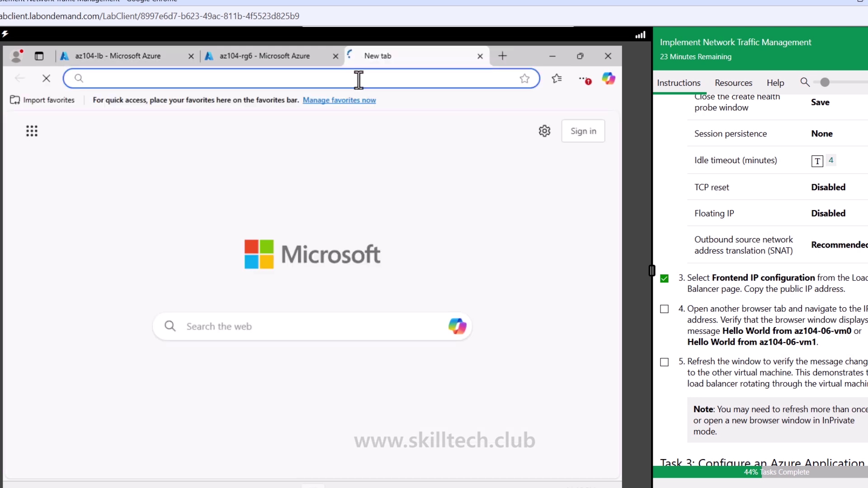
pyautogui.hotkey('ctrl', 'v')
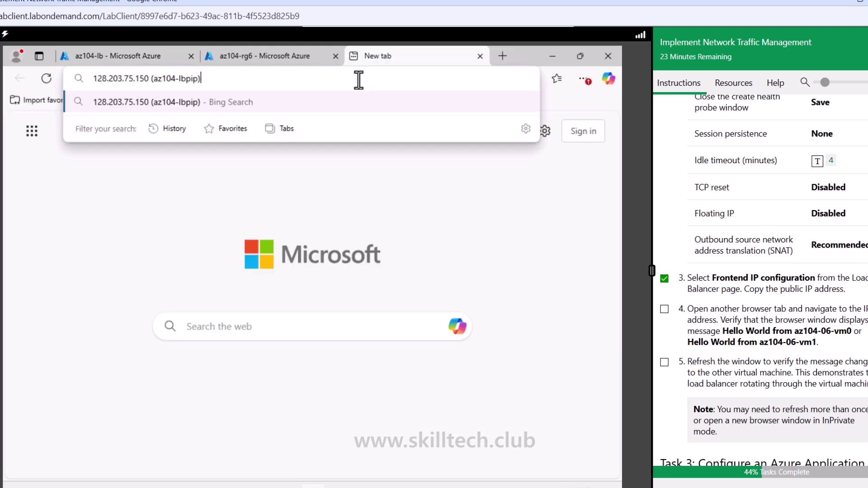
pyautogui.moveTo(150, 78); pyautogui.dragTo(209, 79)
pyautogui.press('BackSpace')
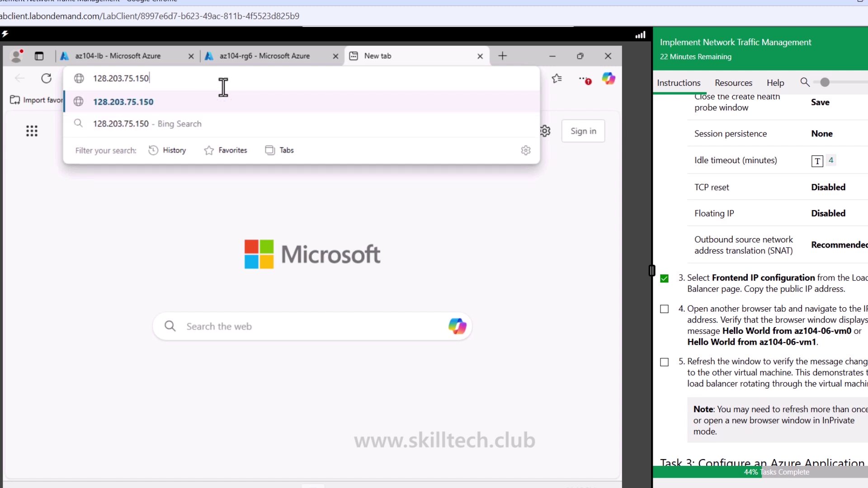
pyautogui.press('Return')
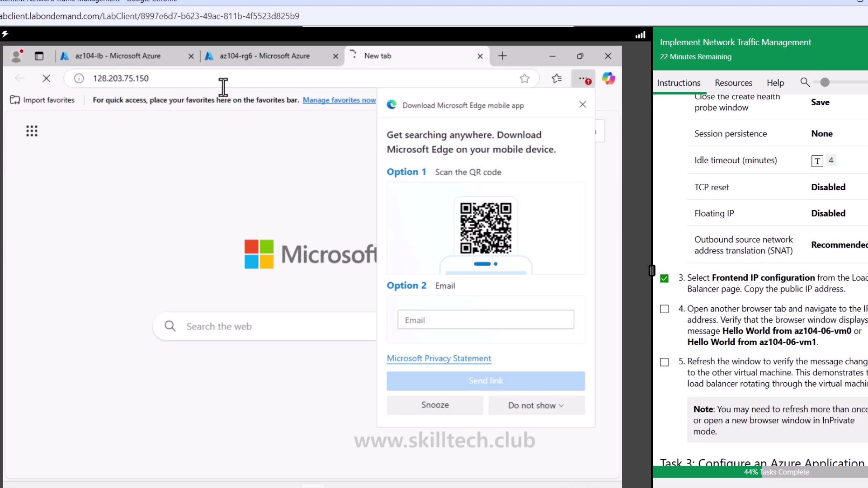
pyautogui.click(583, 105)
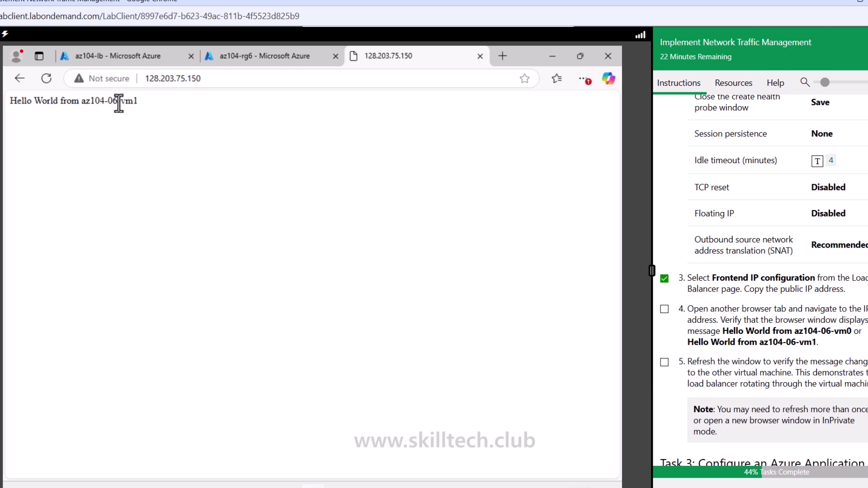
# Step: Check which virtual machine answers at 128.203.75.150, and reload the address twice to test the load balancer's rotation
pyautogui.moveTo(99, 100); pyautogui.dragTo(138, 101)
pyautogui.click(235, 84)
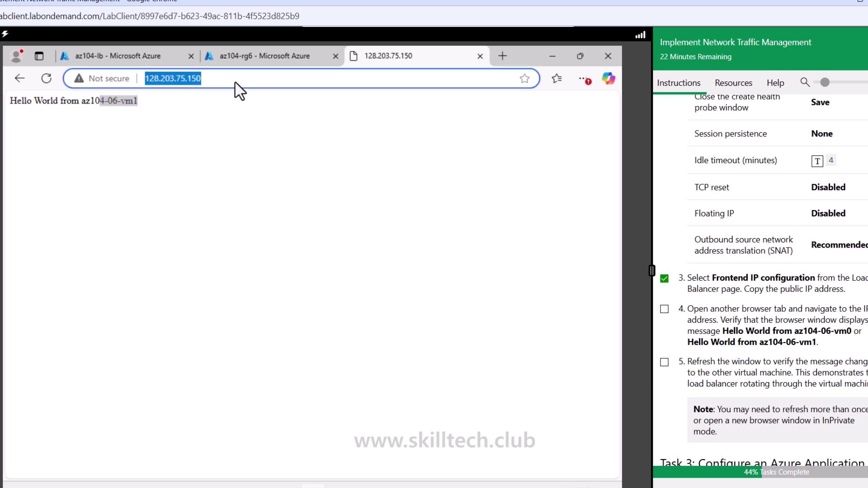
pyautogui.press('Return')
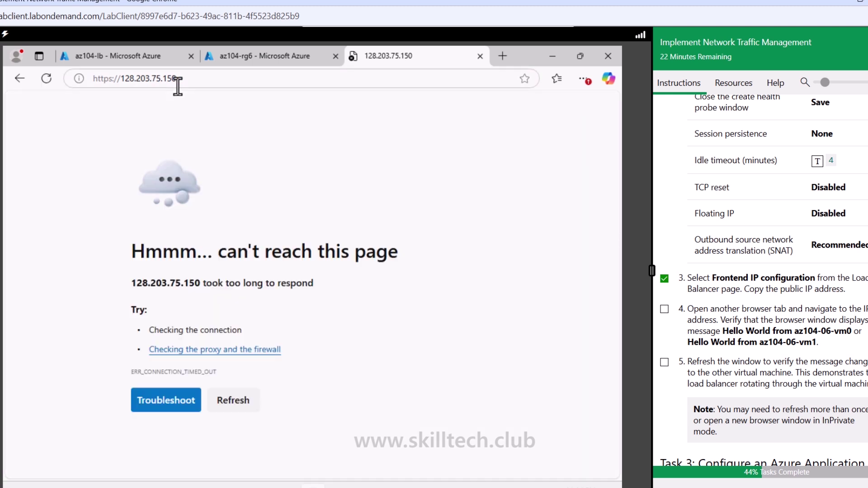
pyautogui.click(376, 83)
pyautogui.press('Return')
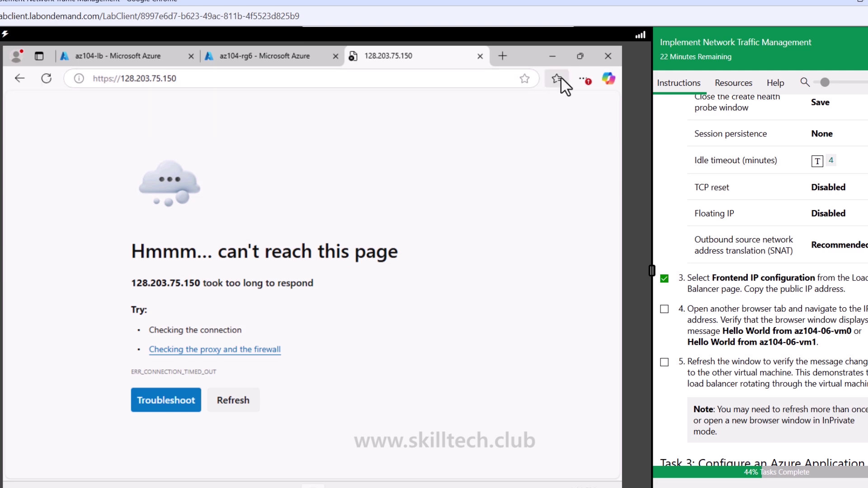
# Step: Open 128.203.75.150 in a new InPrivate window, continuing past the unsecured connection warning, to check which virtual machine answers
pyautogui.click(584, 81)
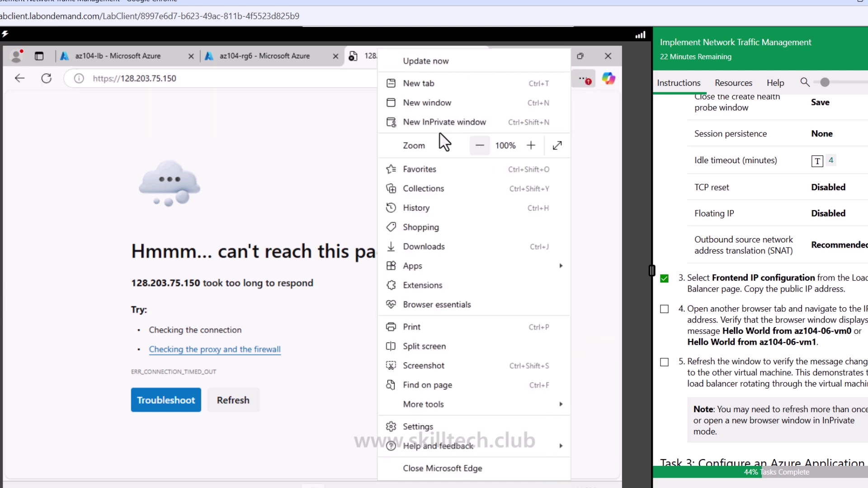
pyautogui.click(431, 123)
pyautogui.rightClick(317, 73)
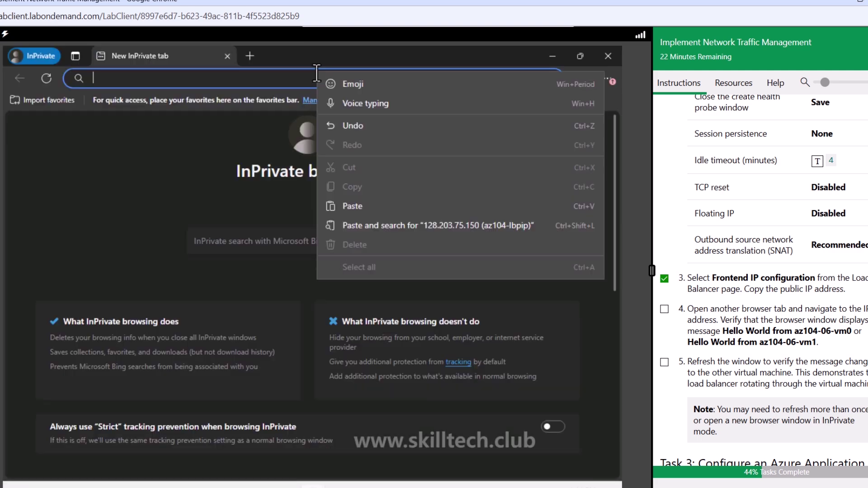
pyautogui.click(356, 206)
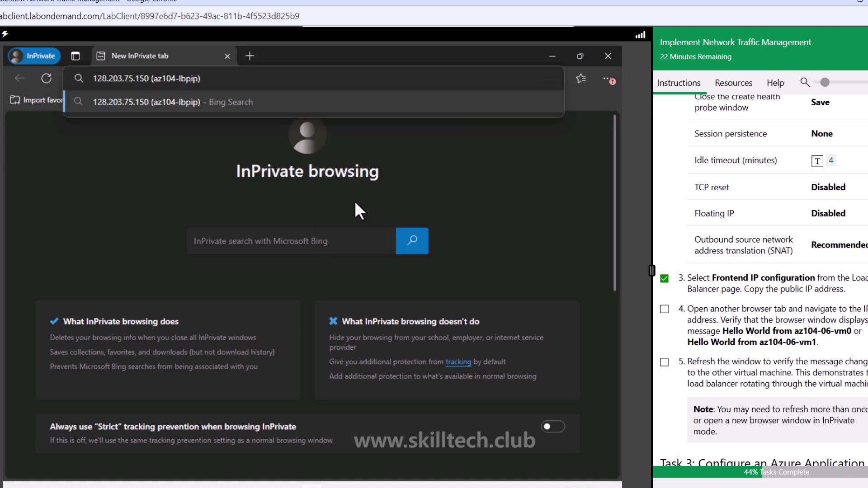
pyautogui.press('BackSpace')
pyautogui.press('BackSpace')
pyautogui.press('BackSpace')
pyautogui.press('BackSpace')
pyautogui.press('BackSpace')
pyautogui.press('BackSpace')
pyautogui.press('BackSpace')
pyautogui.press('BackSpace')
pyautogui.press('BackSpace')
pyautogui.press('BackSpace')
pyautogui.press('BackSpace')
pyautogui.press('BackSpace')
pyautogui.press('BackSpace')
pyautogui.press('BackSpace')
pyautogui.press('Return')
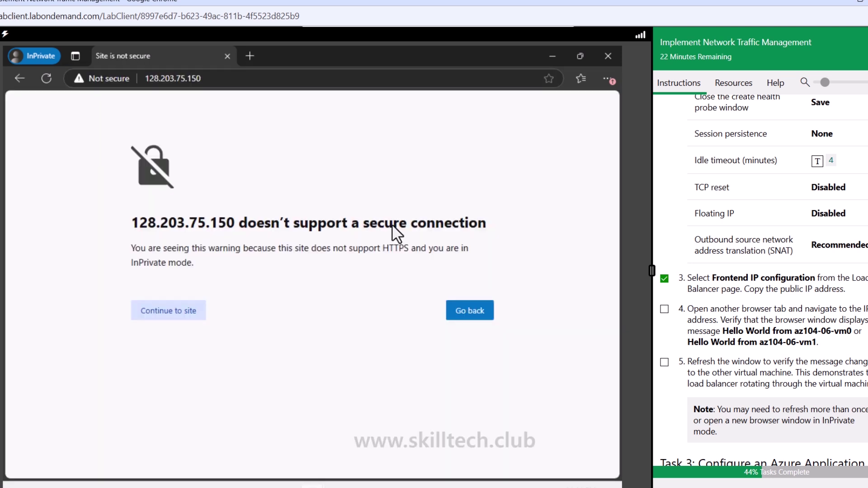
pyautogui.click(154, 319)
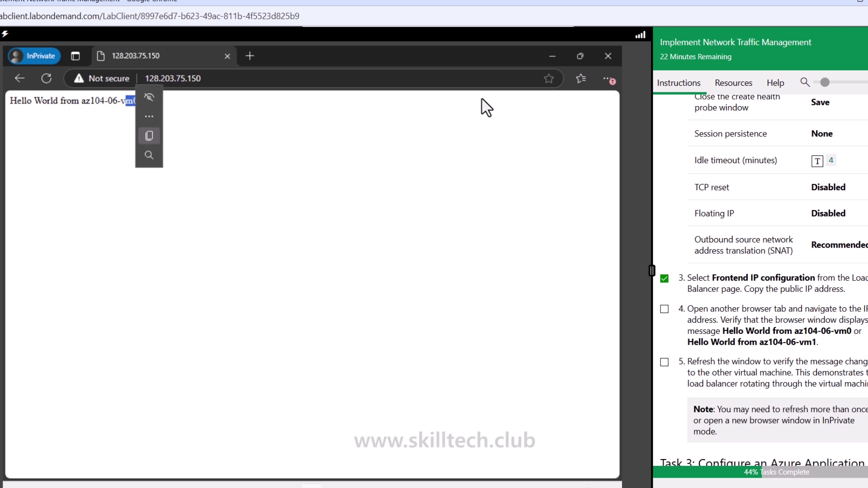
# Step: Close the InPrivate window and the 128.203.75.150 tab, return to az104-lb, and mark lab steps 4 and 5 as done
pyautogui.click(608, 55)
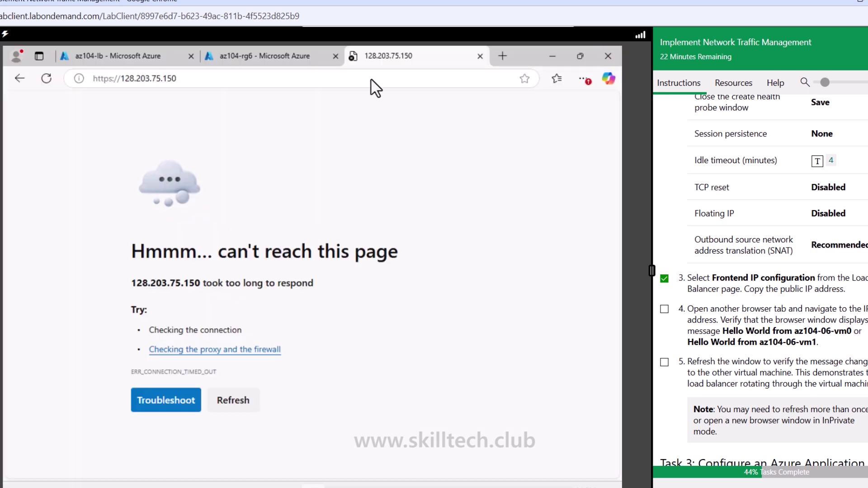
pyautogui.click(478, 55)
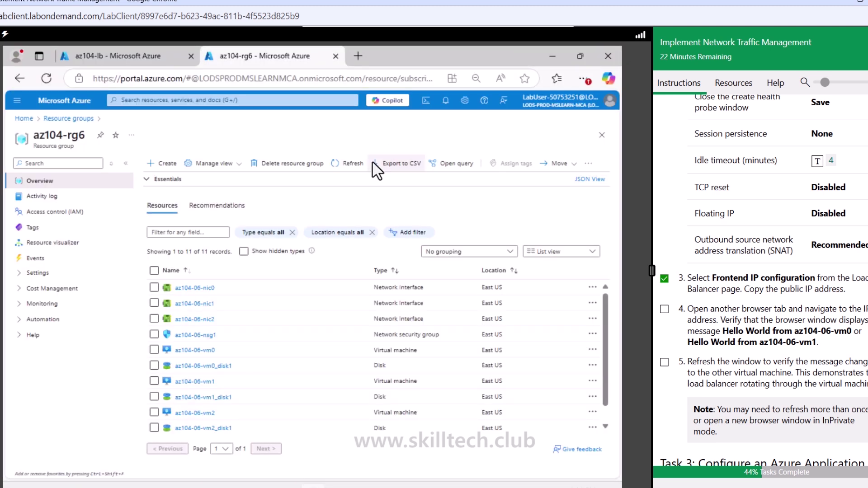
pyautogui.click(156, 57)
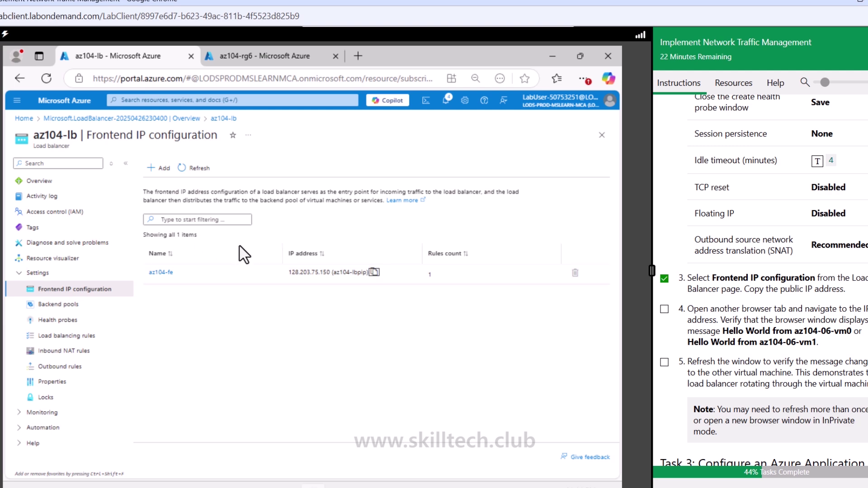
pyautogui.scroll(-3, 638, 310)
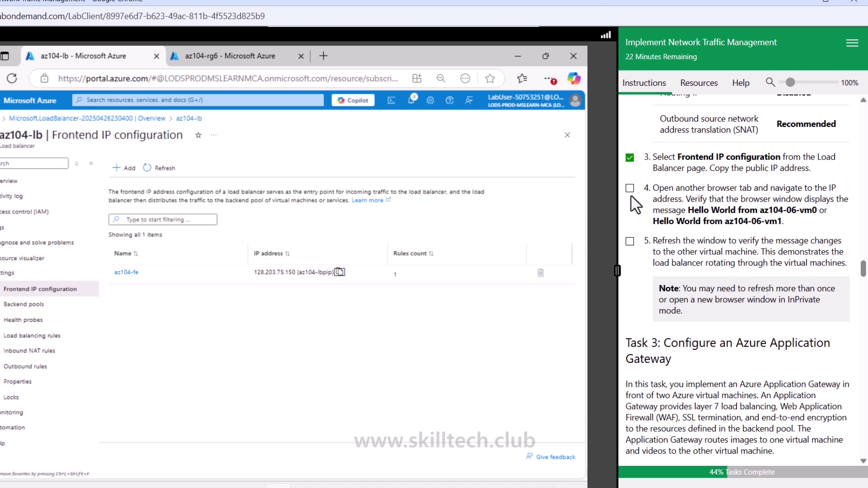
pyautogui.click(630, 189)
pyautogui.click(629, 241)
# Step: Read the Task 3 introduction on configuring an Azure Application Gateway, including its layer 7 load balancing description and architecture diagram
pyautogui.scroll(-4, 633, 248)
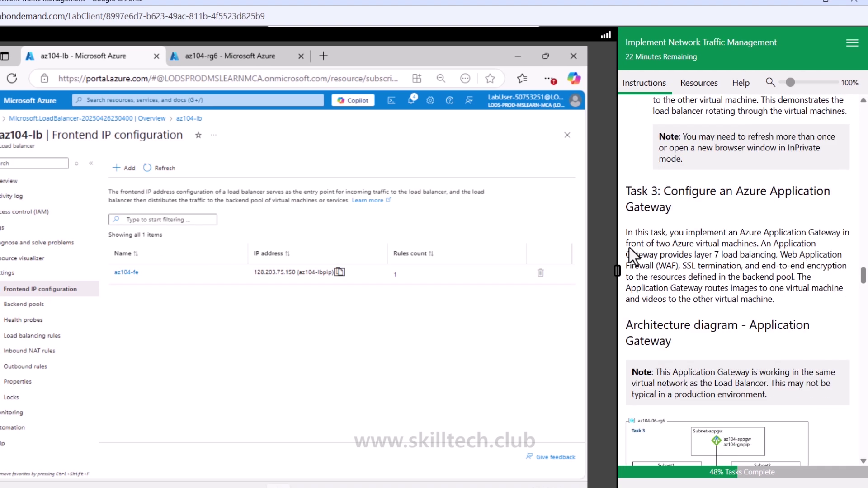
pyautogui.moveTo(664, 160); pyautogui.dragTo(837, 185)
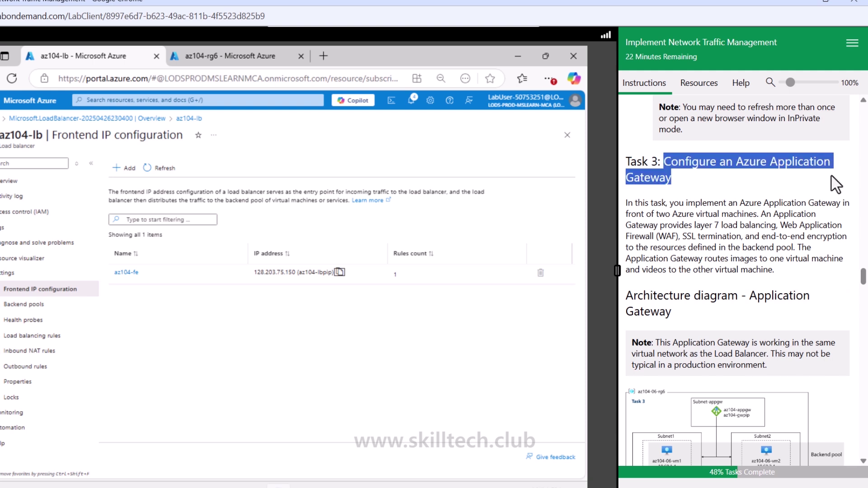
pyautogui.click(749, 189)
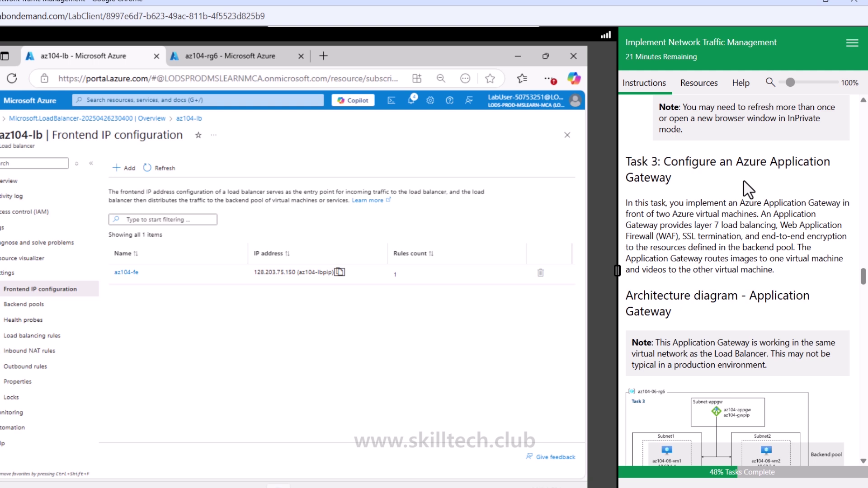
pyautogui.scroll(-1, 744, 181)
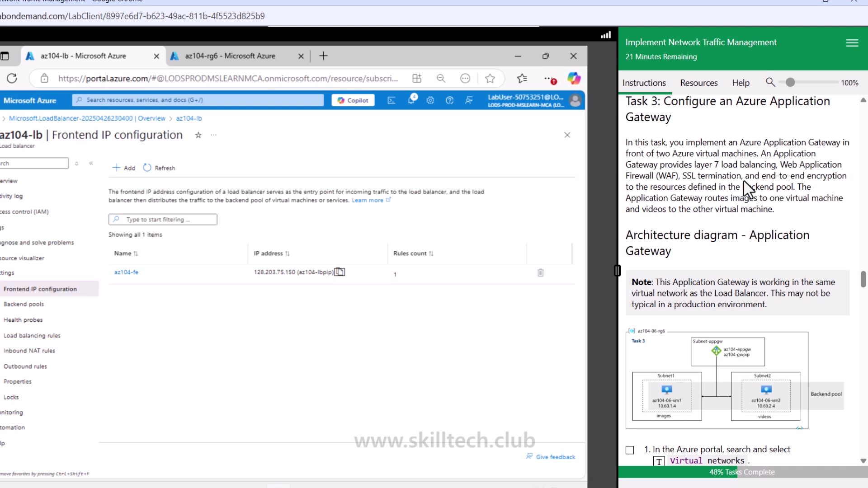
pyautogui.scroll(7, 743, 180)
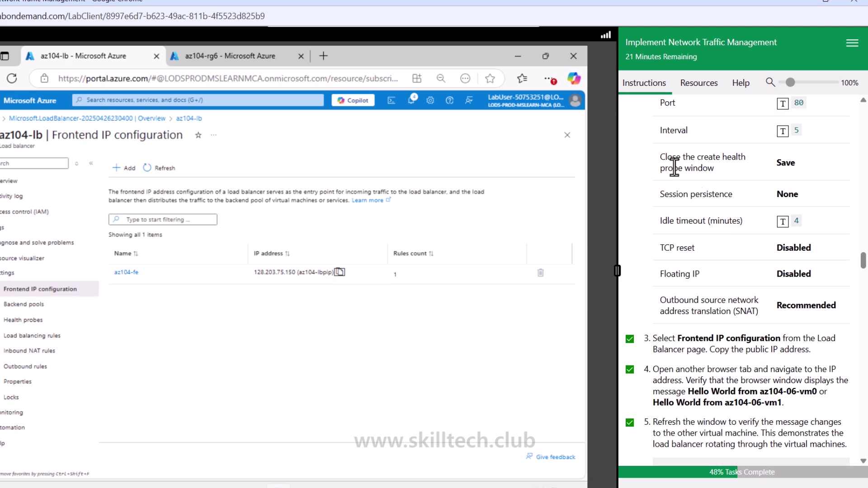
pyautogui.scroll(-6, 725, 183)
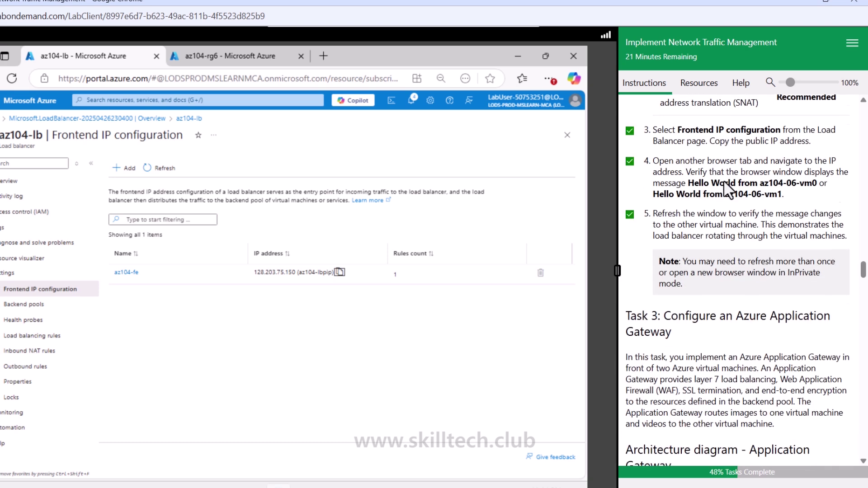
pyautogui.moveTo(732, 169); pyautogui.dragTo(754, 190)
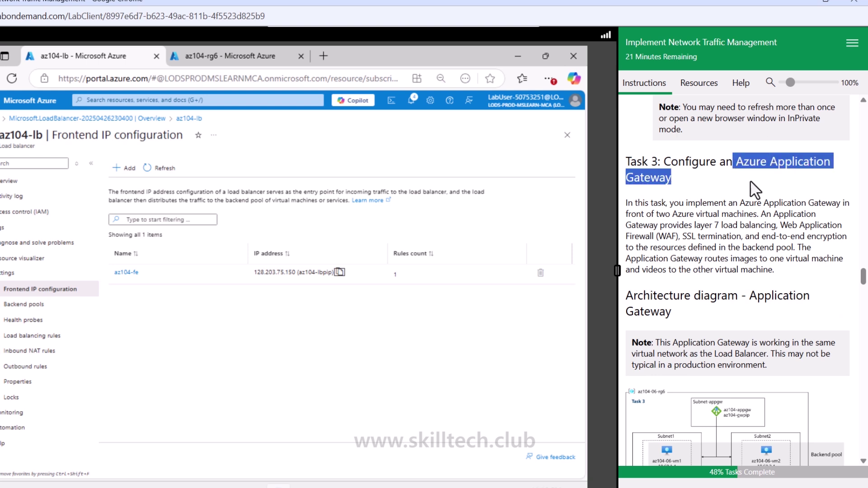
pyautogui.moveTo(694, 224); pyautogui.dragTo(778, 230)
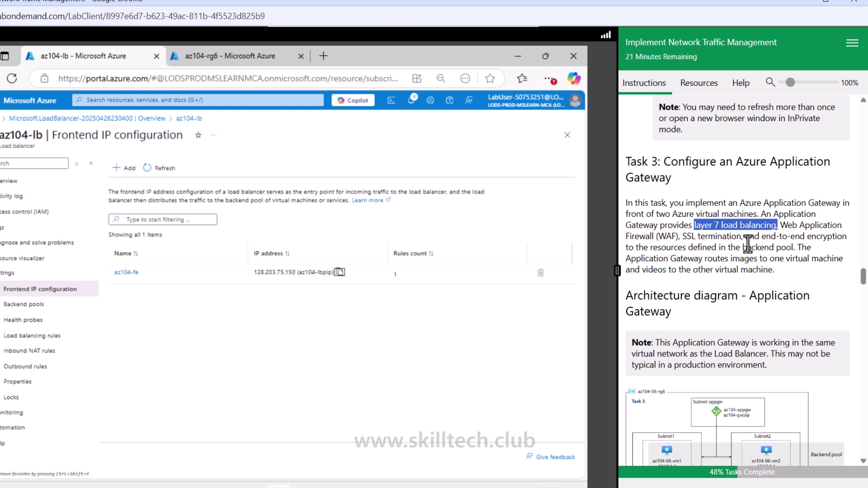
pyautogui.click(717, 197)
pyautogui.scroll(-3, 689, 229)
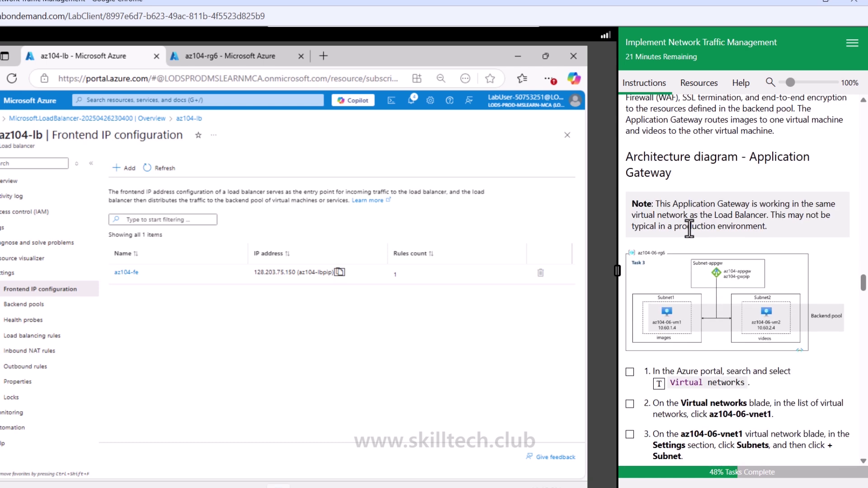
pyautogui.scroll(-2, 689, 228)
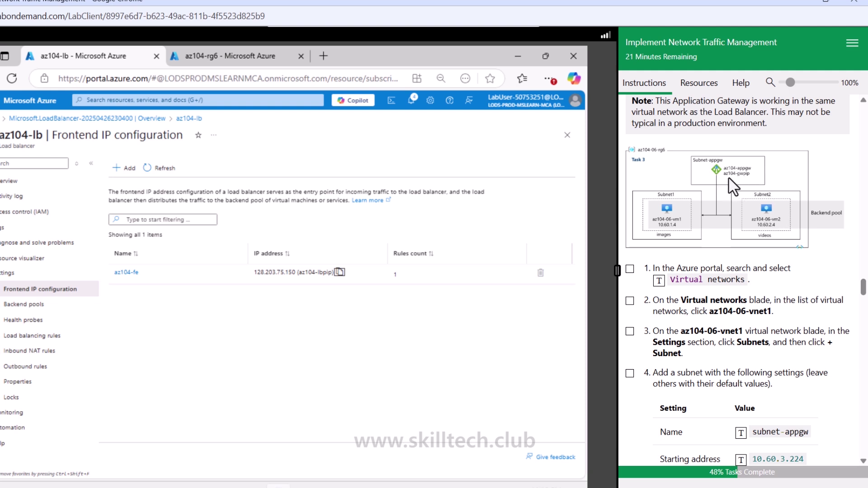
# Step: Find Virtual networks in the portal, open az104-06-vnet1, and mark the Task 3 virtual network steps through step 3 as done
pyautogui.click(258, 100)
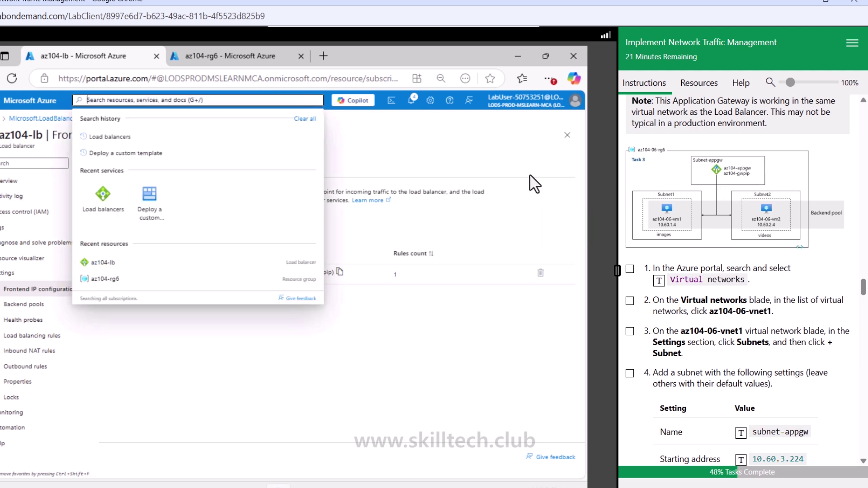
pyautogui.click(659, 280)
pyautogui.click(117, 166)
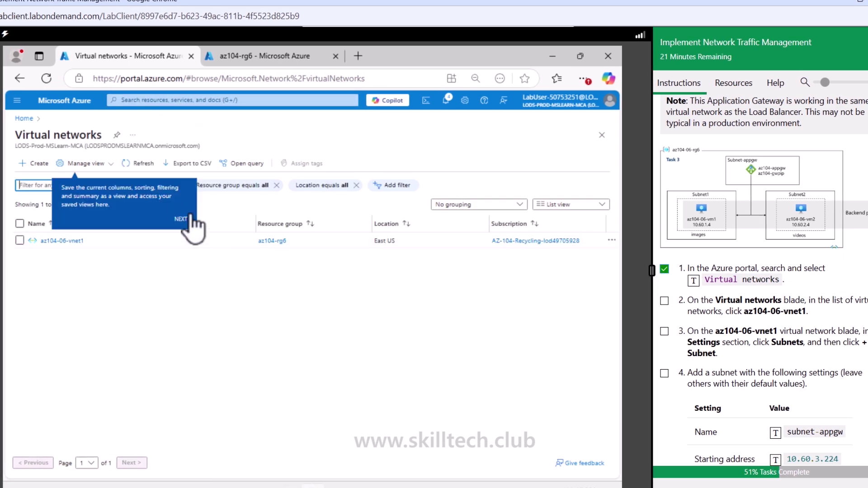
pyautogui.click(68, 241)
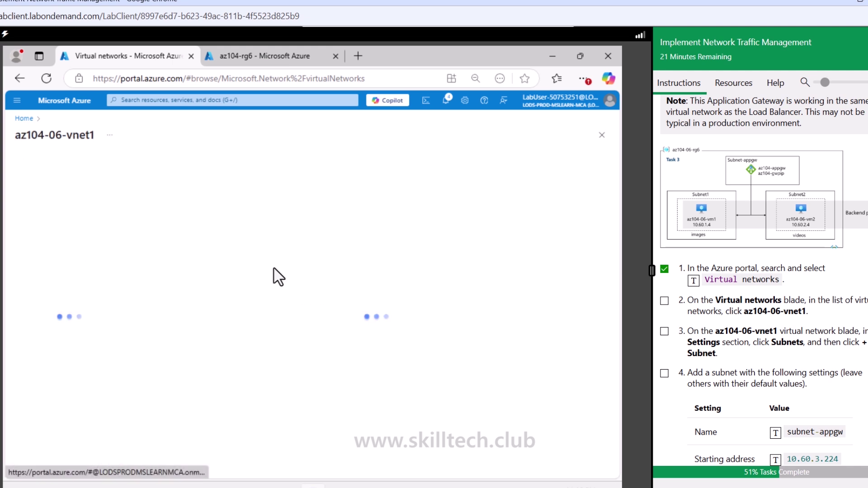
pyautogui.click(664, 302)
pyautogui.scroll(-3, 666, 338)
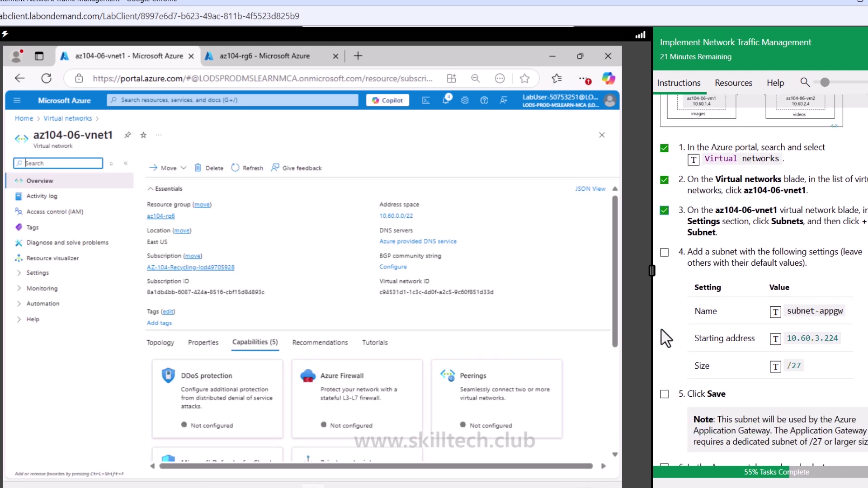
# Step: Start adding a new subnet to az104-06-vnet1 and name it subnet-appgw
pyautogui.click(45, 273)
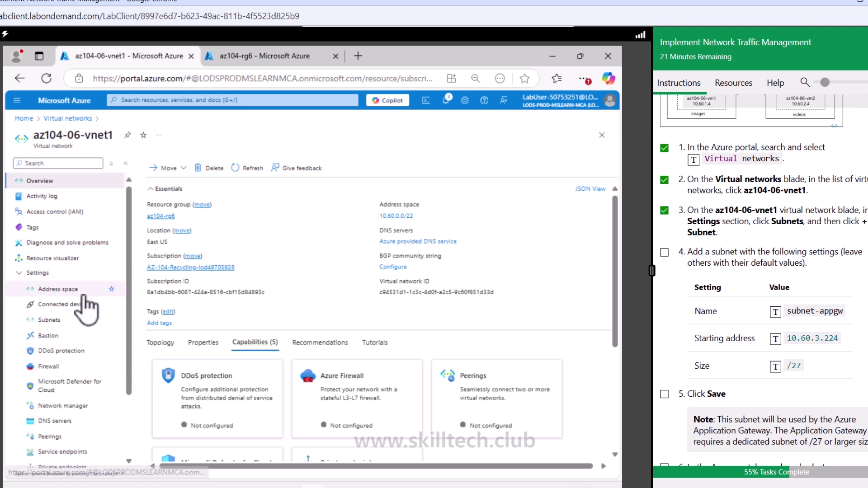
pyautogui.click(61, 321)
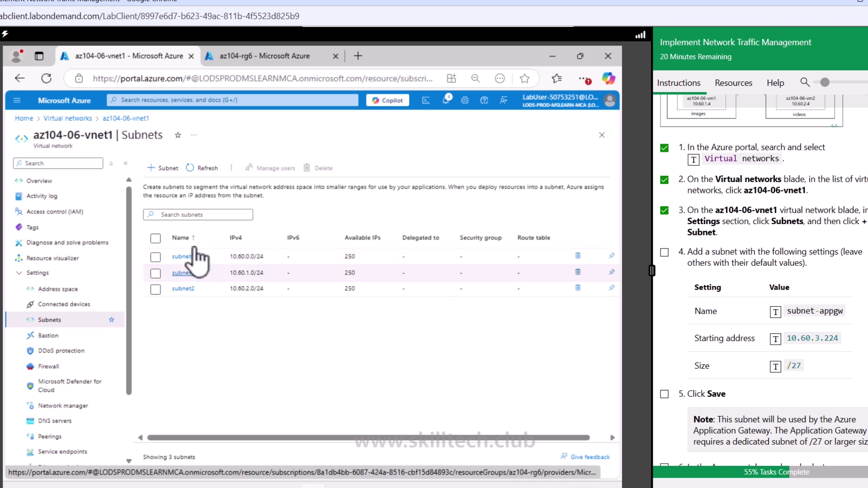
pyautogui.click(168, 175)
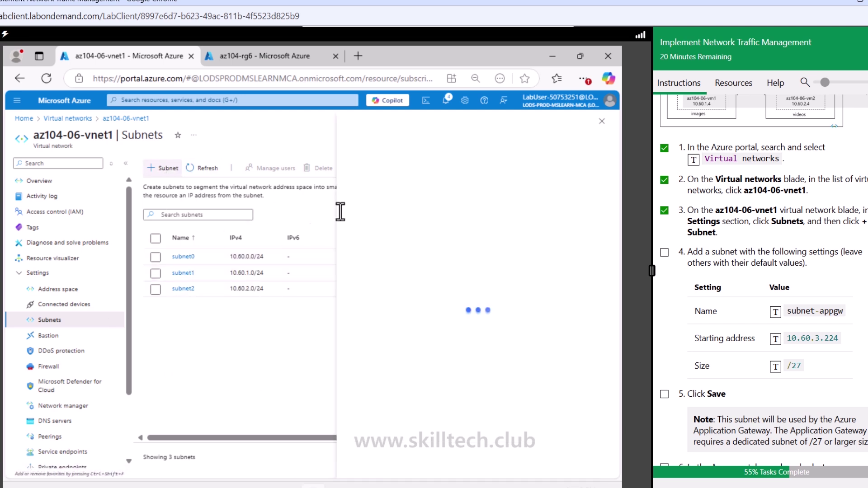
pyautogui.click(373, 197)
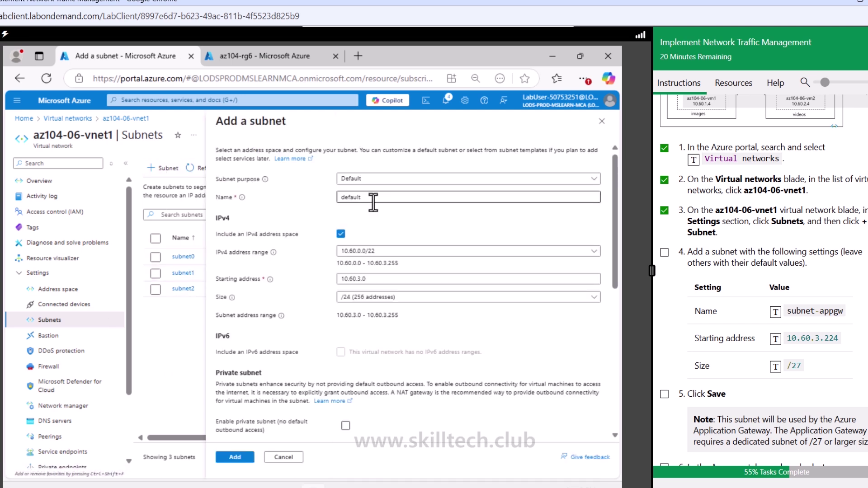
pyautogui.doubleClick(373, 197)
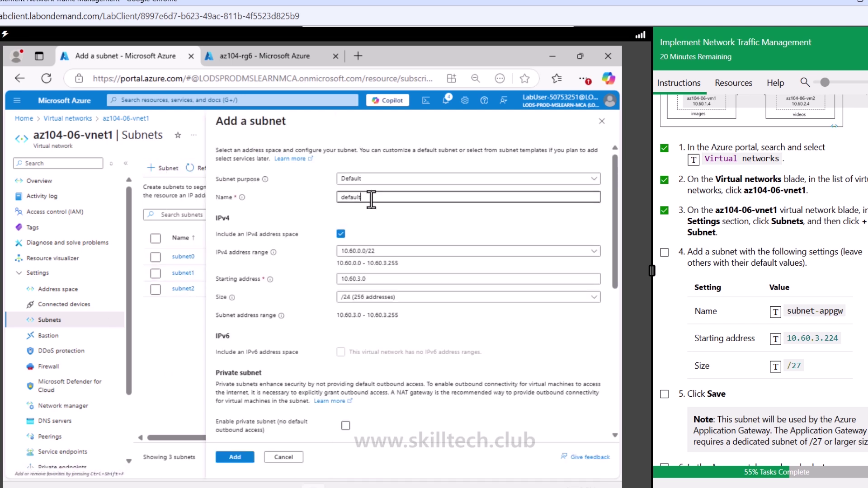
pyautogui.click(775, 312)
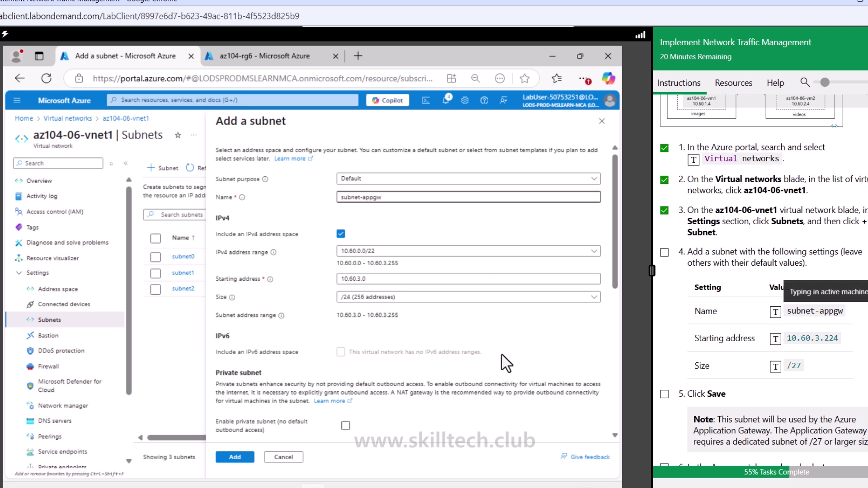
# Step: Set the starting address of the new subnet to 10.60.3.224
pyautogui.click(377, 279)
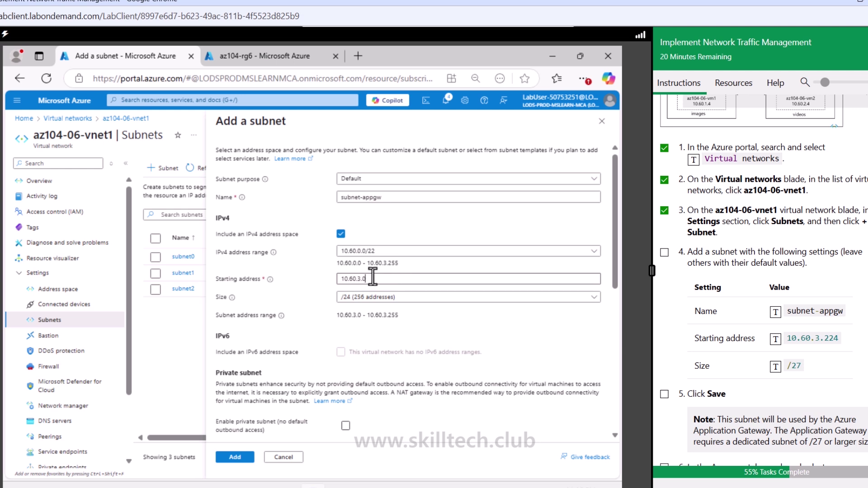
pyautogui.moveTo(373, 276); pyautogui.dragTo(326, 276)
pyautogui.click(776, 340)
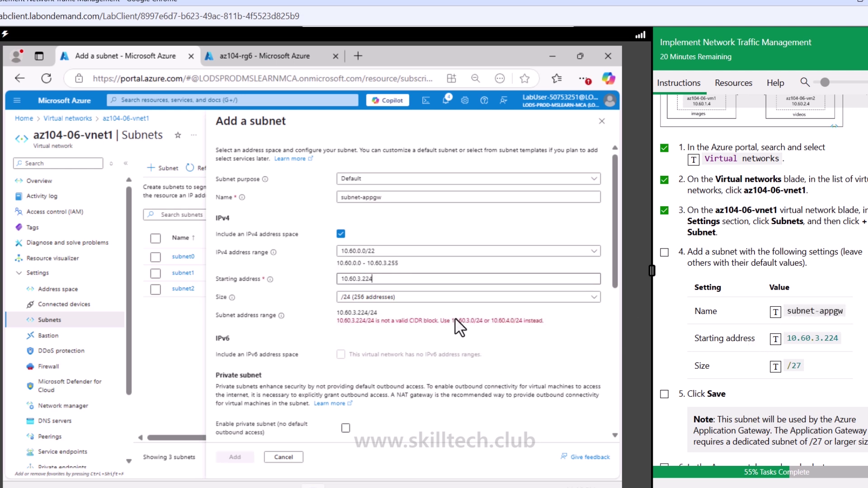
# Step: Set the subnet size to /27 (32 addresses), mark lab steps 4 and 5 as done, and add the subnet
pyautogui.click(369, 297)
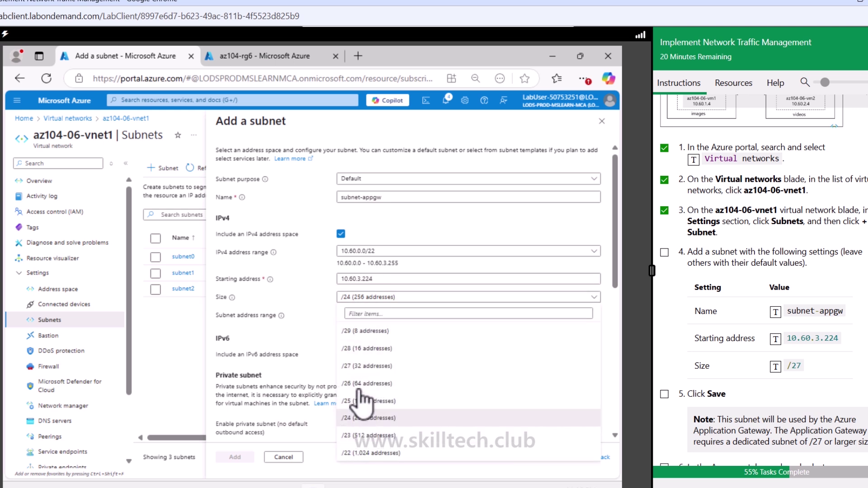
pyautogui.click(364, 366)
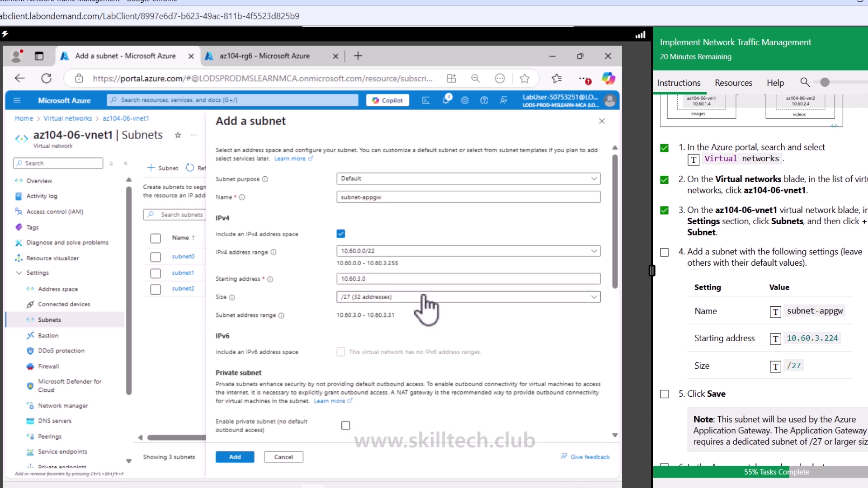
pyautogui.click(664, 252)
pyautogui.click(665, 394)
pyautogui.scroll(-1, 764, 414)
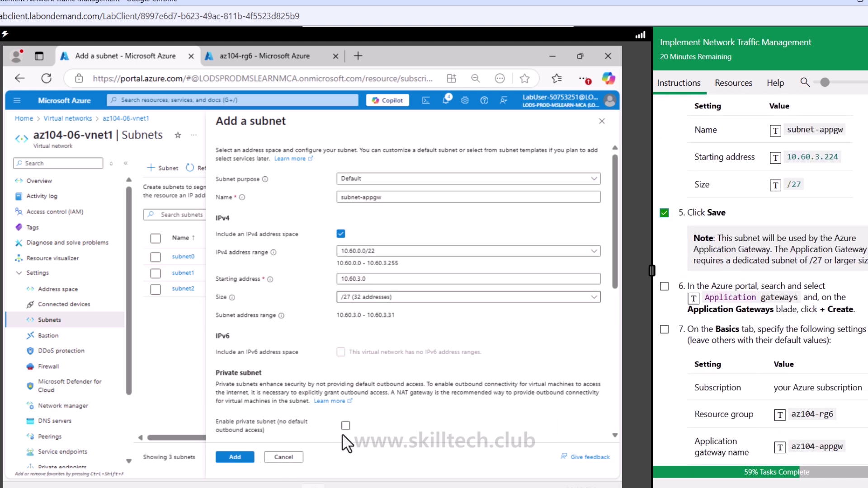
pyautogui.click(234, 458)
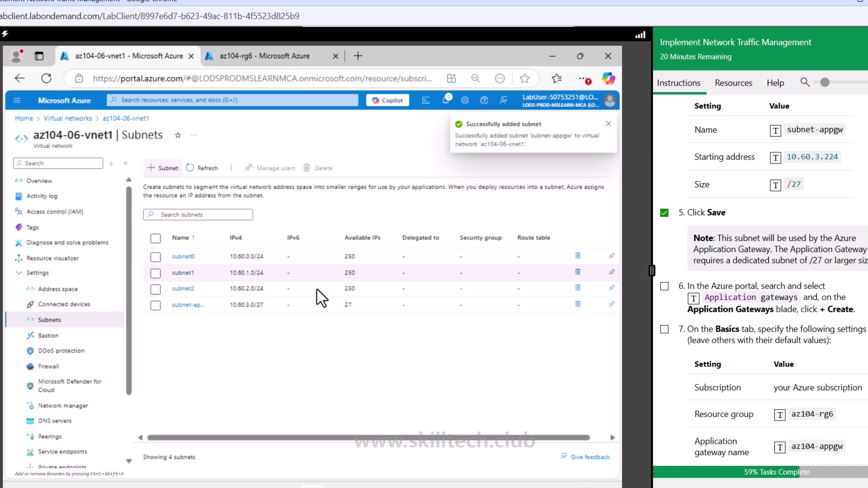
# Step: Find Application gateways in the portal, start creating a new gateway, and mark lab steps 6 and 7 as done
pyautogui.click(221, 104)
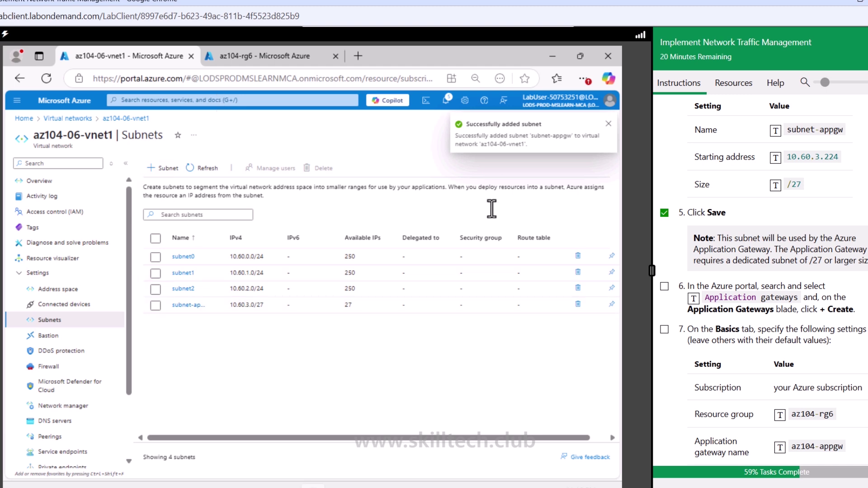
pyautogui.write('Application gateways')
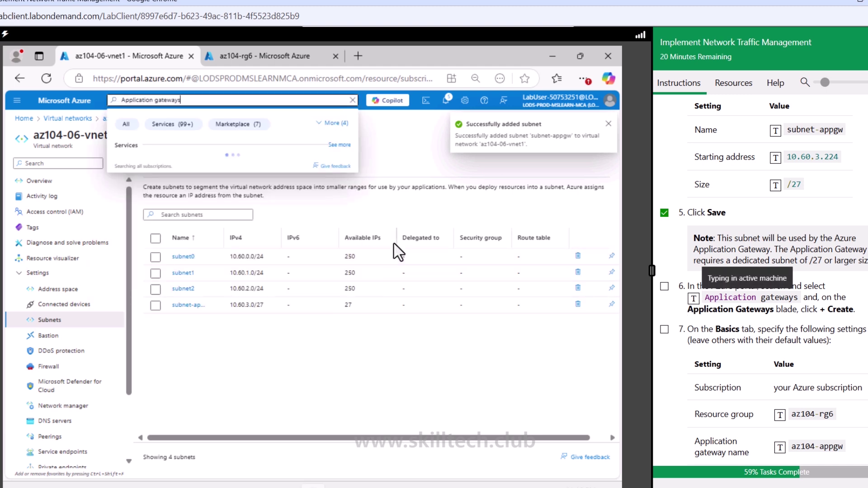
pyautogui.click(156, 165)
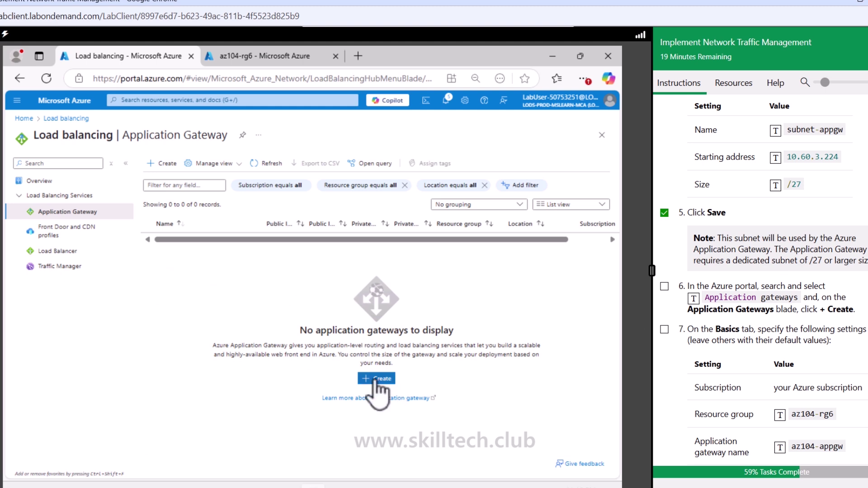
pyautogui.click(375, 381)
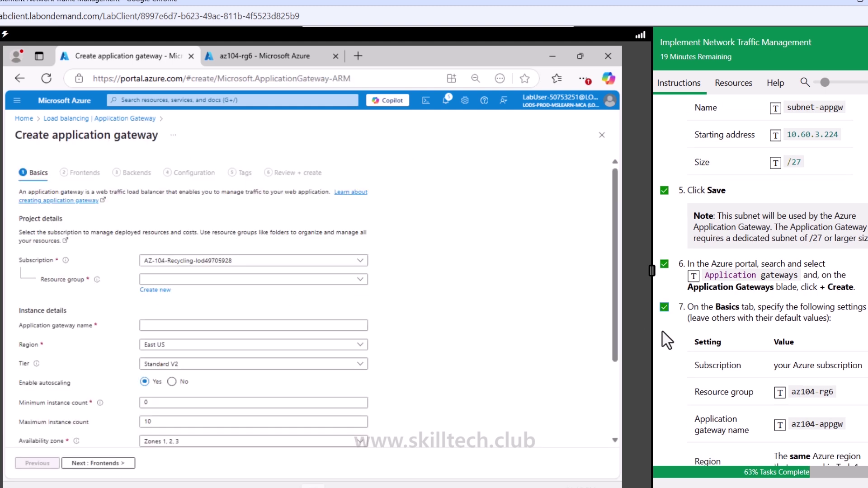
# Step: Assign the gateway to resource group az104-rg6, name it az104-appgw, and turn off autoscaling
pyautogui.click(215, 280)
pyautogui.click(189, 312)
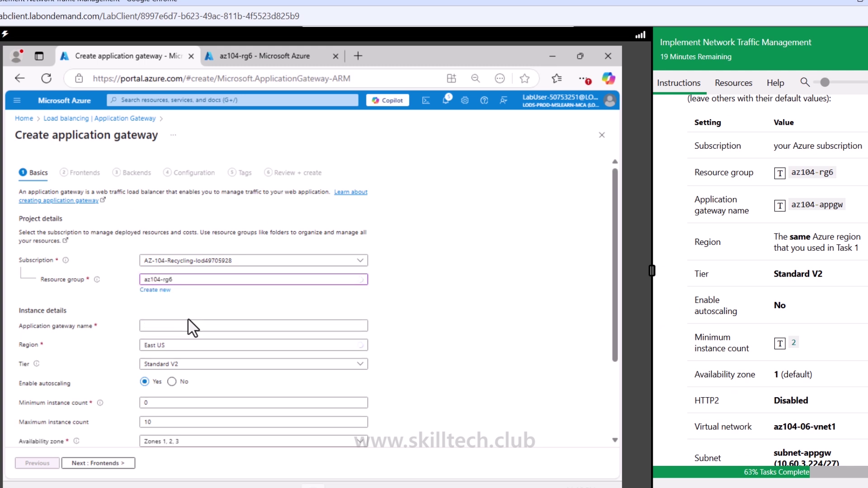
pyautogui.click(189, 326)
pyautogui.click(780, 174)
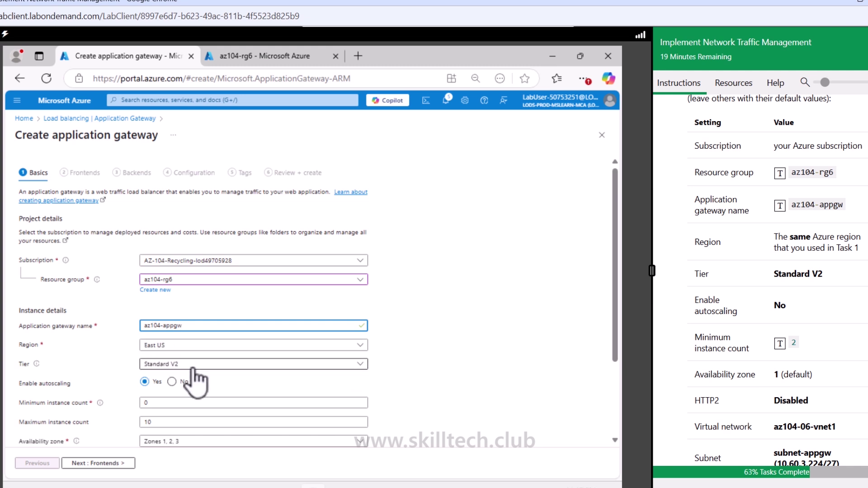
pyautogui.click(171, 381)
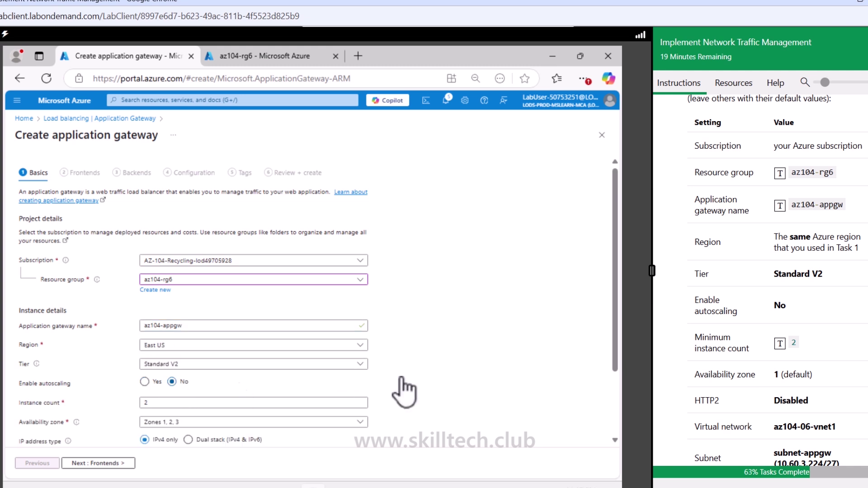
# Step: Limit the gateway's availability zones to Zone 1 by removing Zones 2 and 3, and set HTTP2 to Disabled
pyautogui.moveTo(617, 360); pyautogui.dragTo(622, 403)
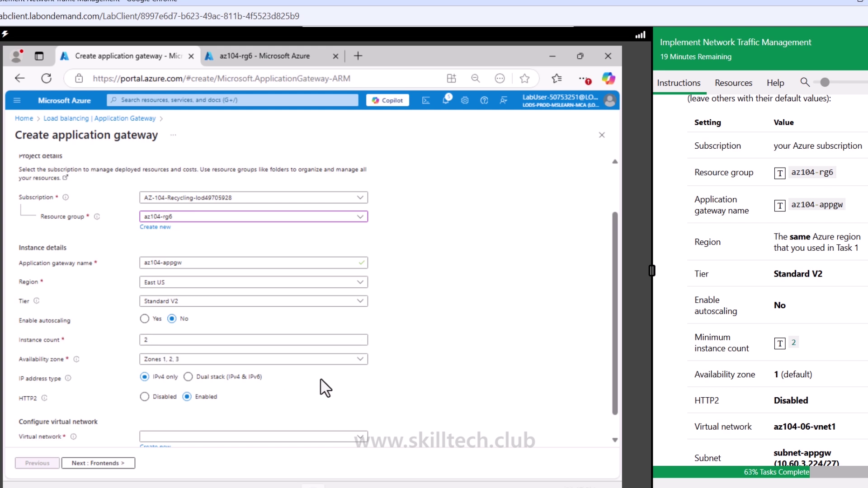
pyautogui.click(316, 361)
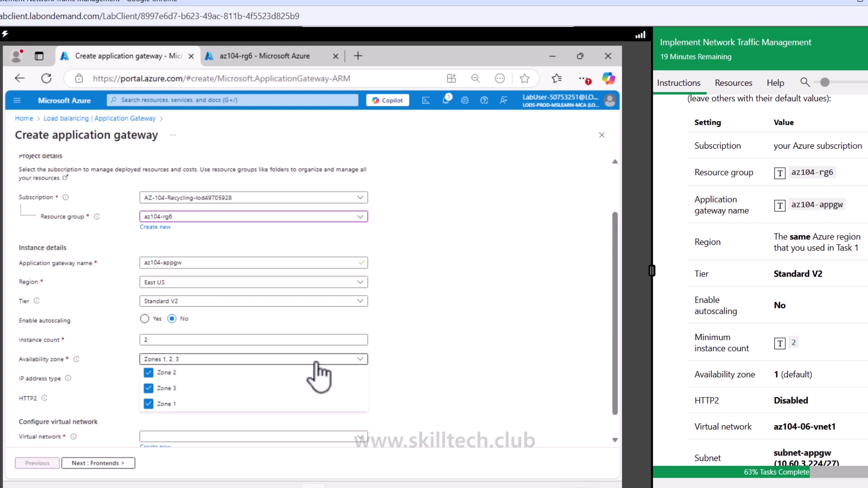
pyautogui.click(148, 388)
pyautogui.click(149, 373)
pyautogui.click(439, 385)
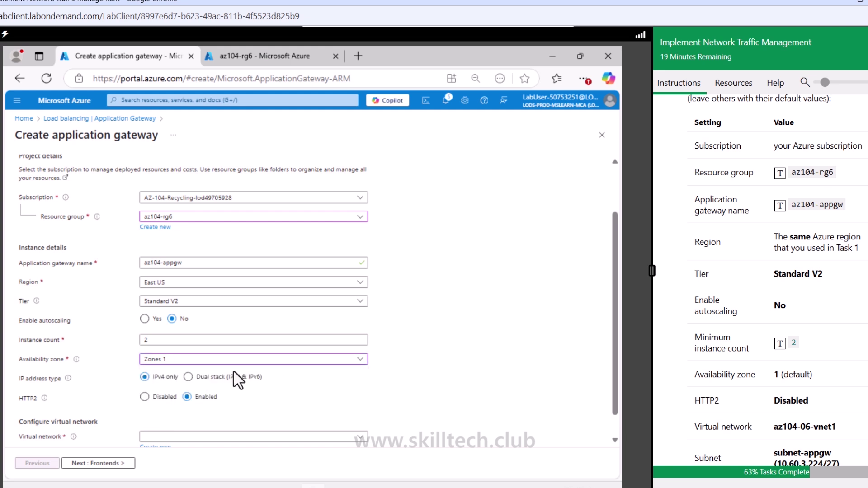
pyautogui.scroll(-1, 705, 380)
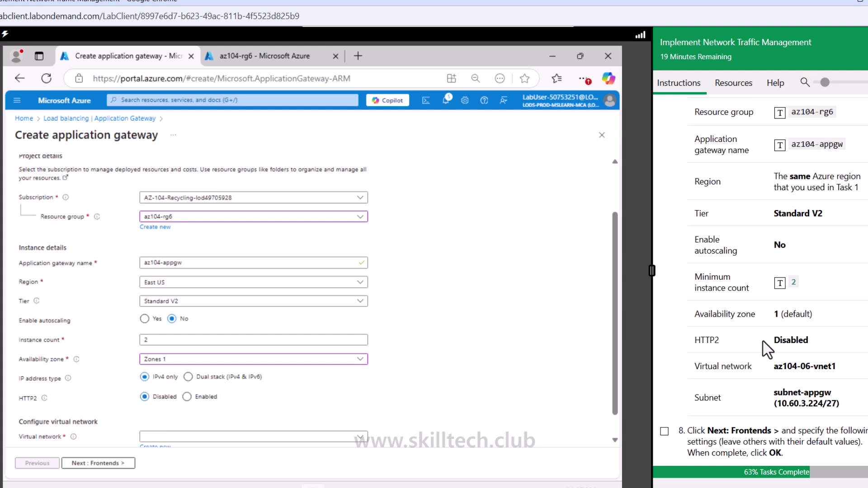
# Step: Use virtual network az104-06-vnet1 with subnet-appgw for the gateway and continue to the frontend settings
pyautogui.scroll(-1, 328, 398)
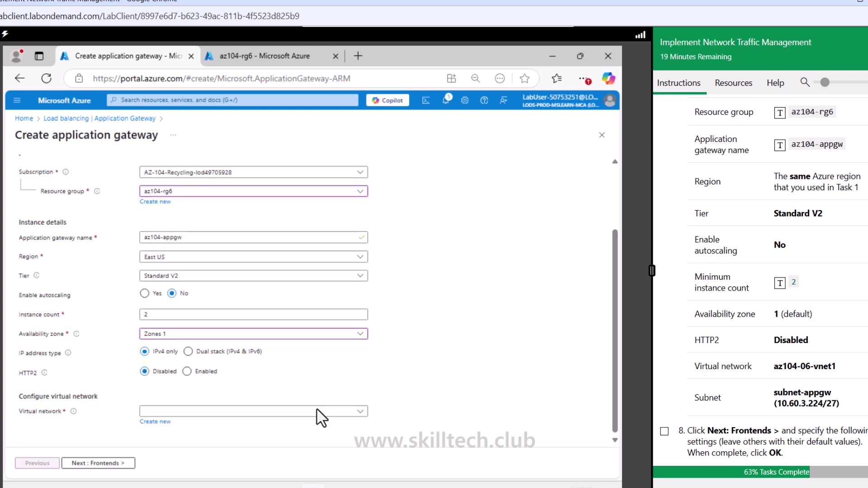
pyautogui.click(317, 411)
pyautogui.click(191, 459)
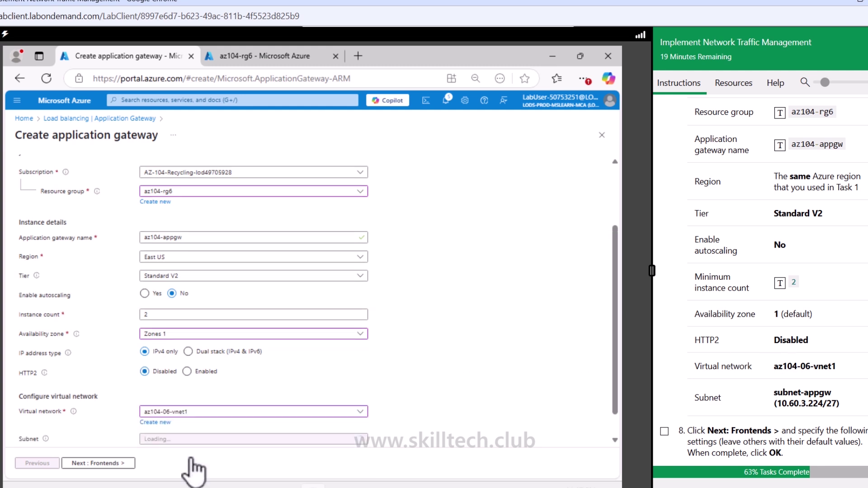
pyautogui.scroll(-1, 189, 448)
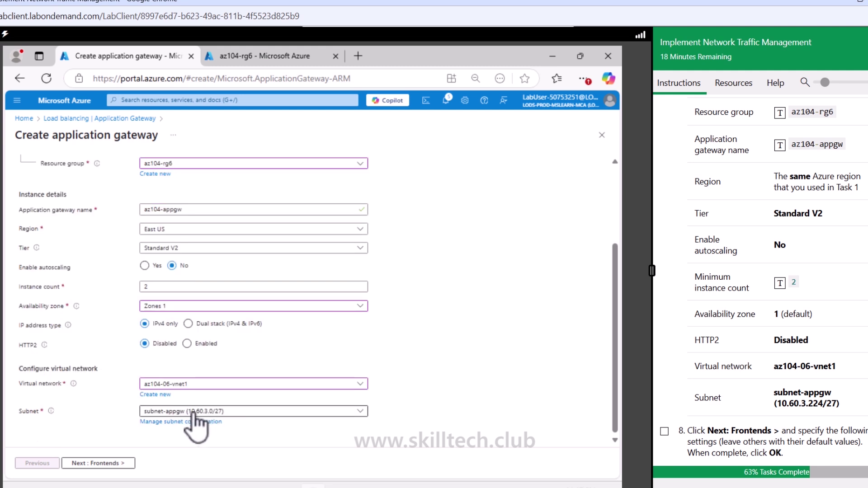
pyautogui.click(104, 464)
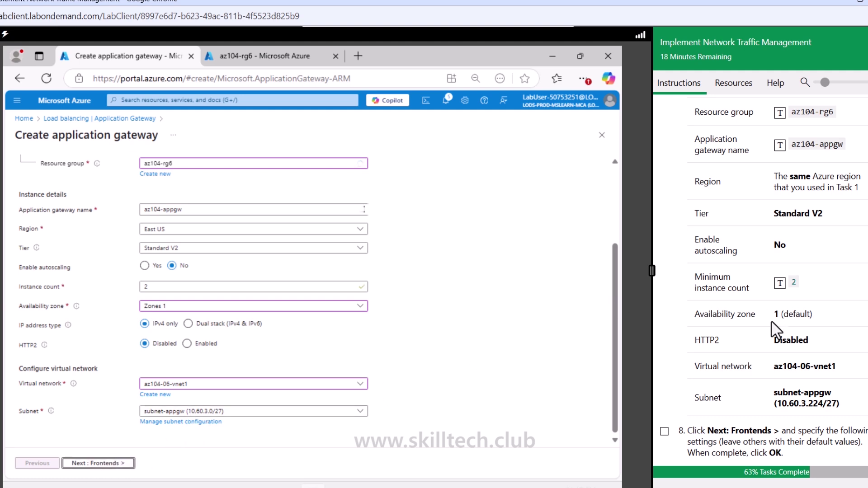
# Step: Mark lab step 8 as done and add a new public IP named az104-gwpip for the gateway's public frontend
pyautogui.scroll(-5, 777, 330)
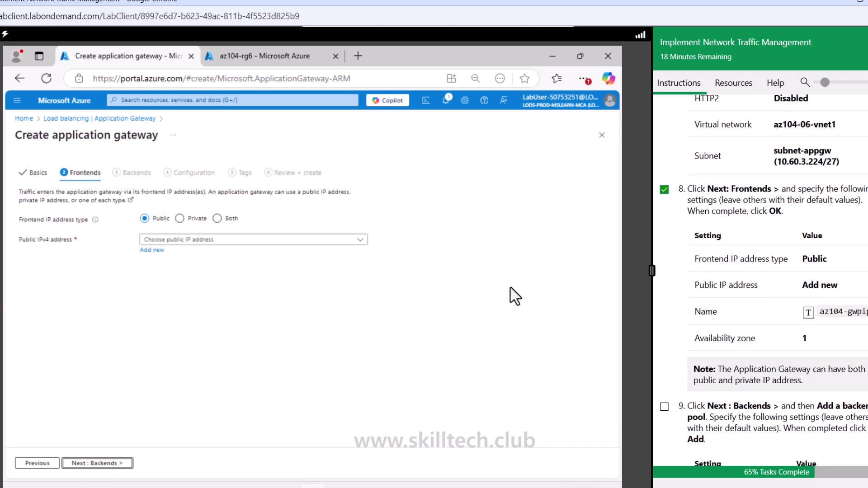
pyautogui.click(202, 241)
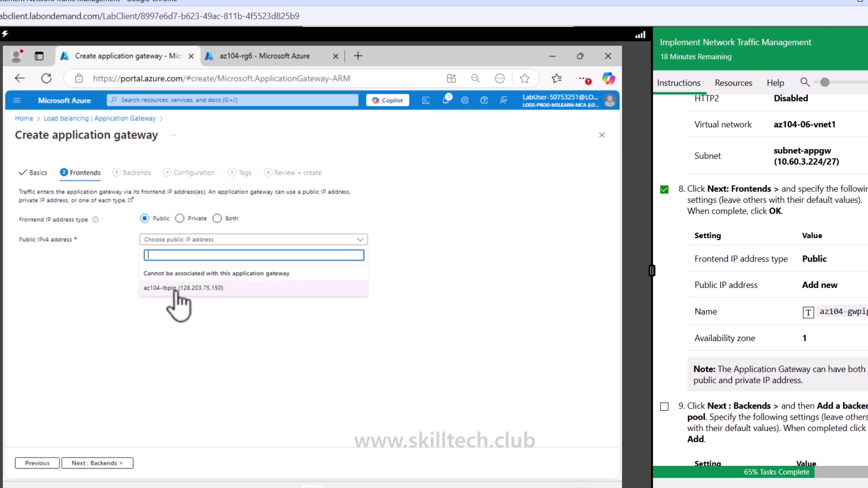
pyautogui.click(286, 335)
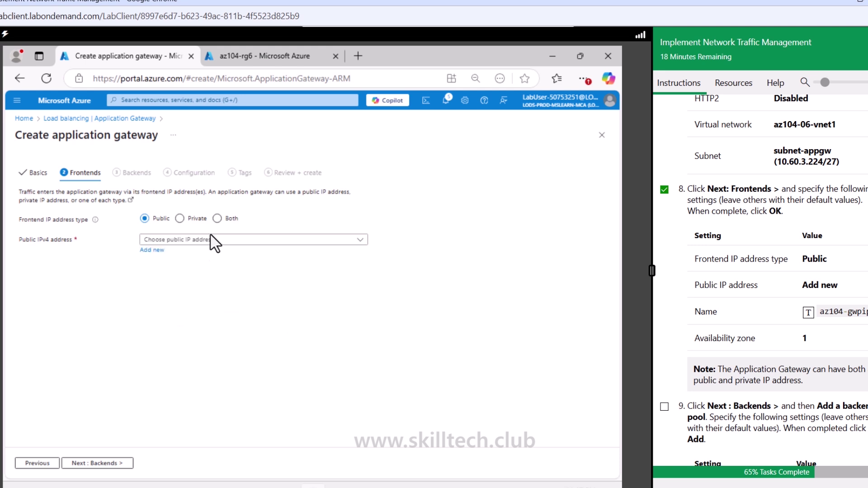
pyautogui.click(153, 250)
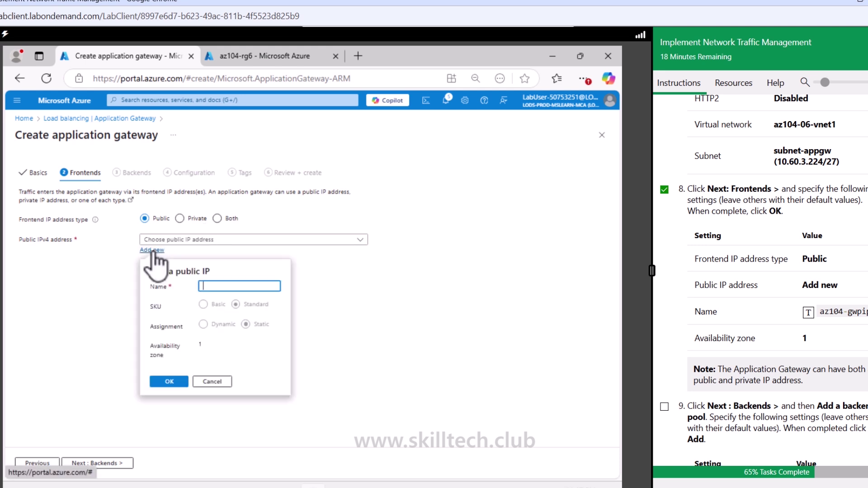
pyautogui.click(808, 313)
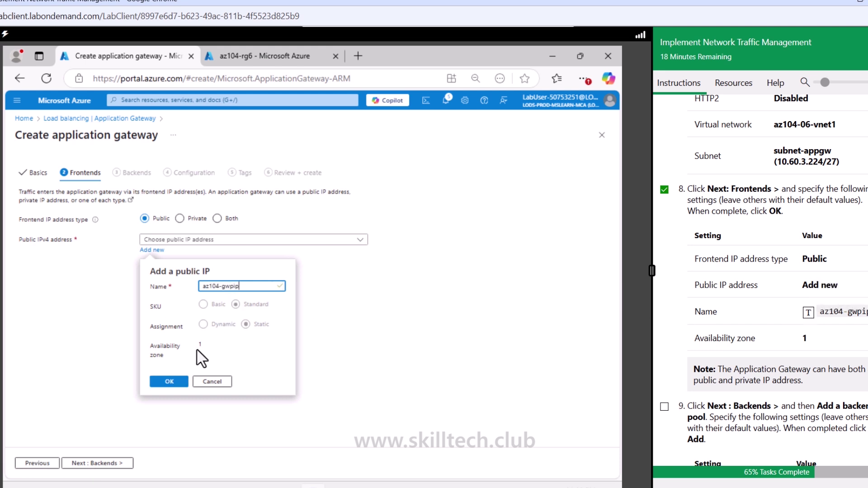
pyautogui.click(182, 383)
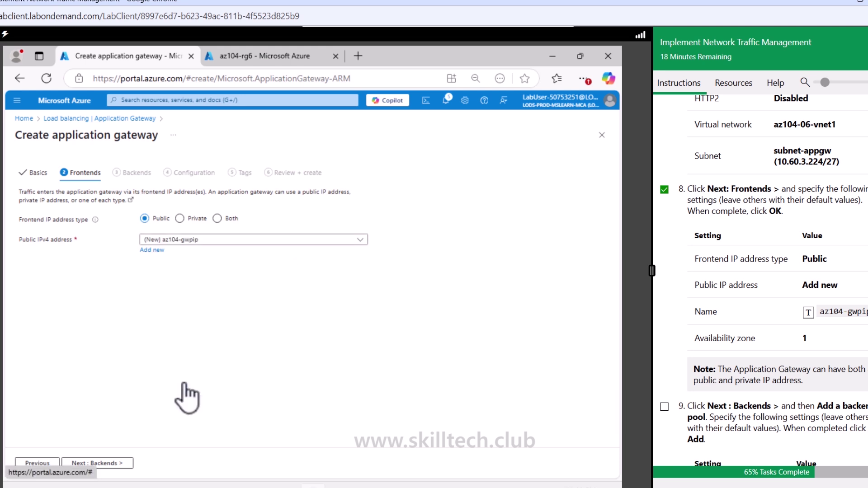
# Step: Continue to the backend settings and start a backend pool named az104-appgwbe with virtual machine target az104-06-nic1 (10.60.1.4)
pyautogui.click(98, 463)
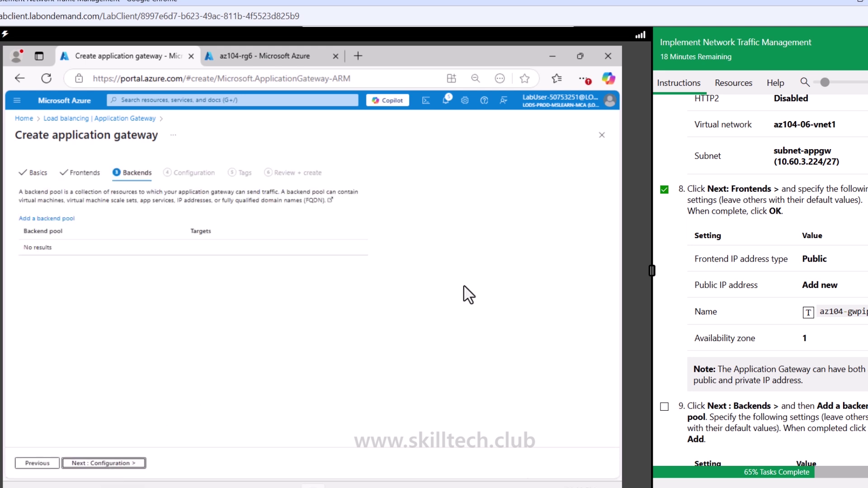
pyautogui.scroll(-3, 700, 312)
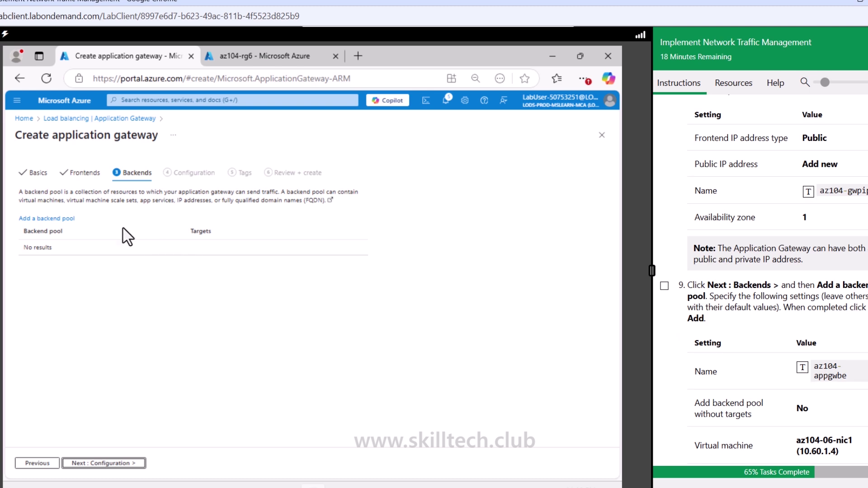
pyautogui.click(43, 219)
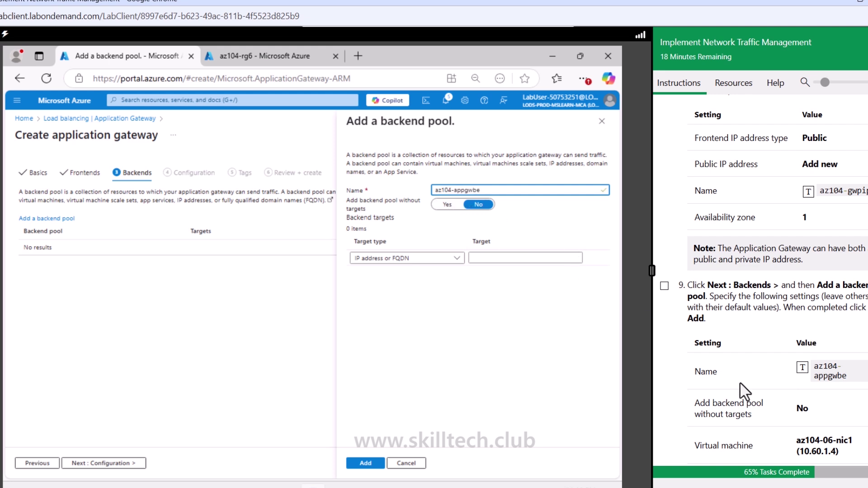
pyautogui.scroll(-3, 745, 392)
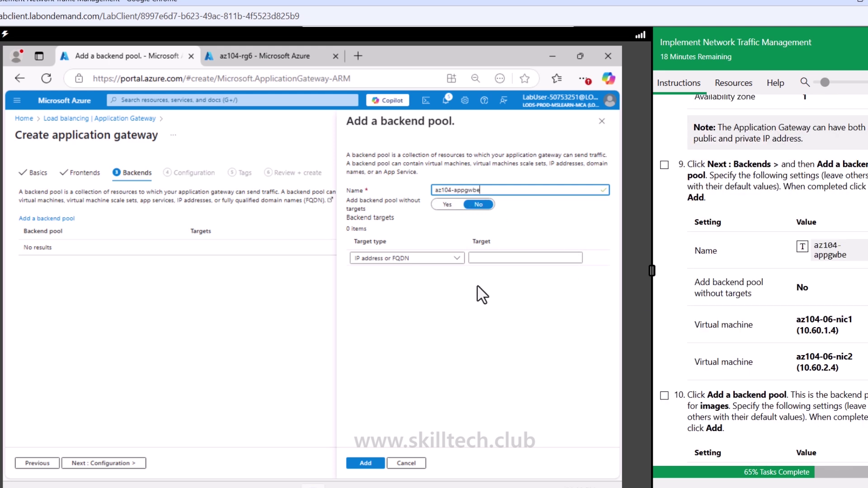
pyautogui.click(419, 258)
pyautogui.click(419, 286)
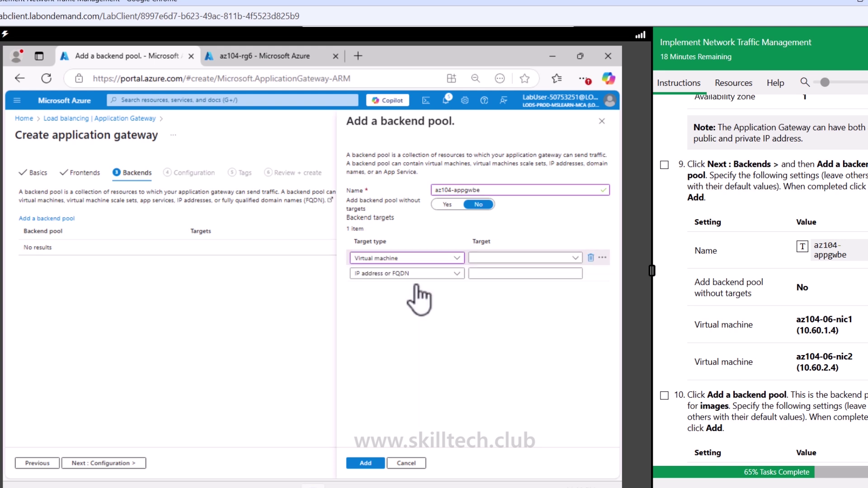
pyautogui.click(566, 259)
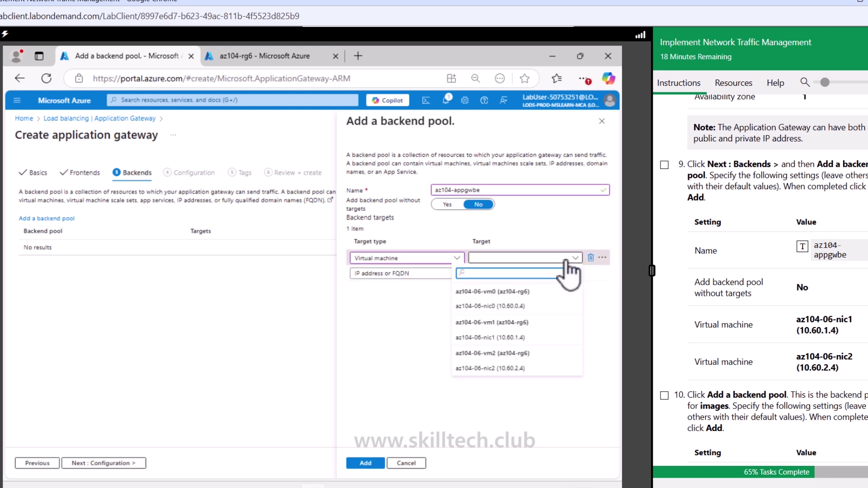
pyautogui.click(500, 337)
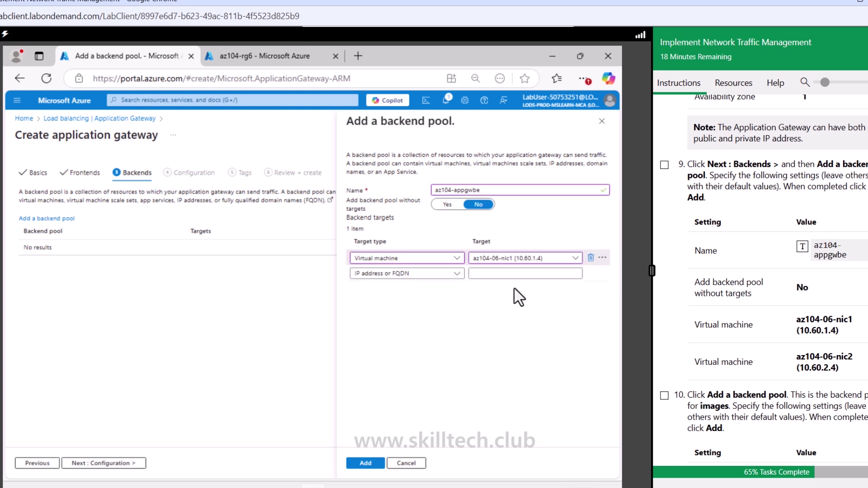
# Step: Include az104-06-nic2 (10.60.2.4) as a second virtual machine target and add the az104-appgwbe backend pool
pyautogui.click(431, 277)
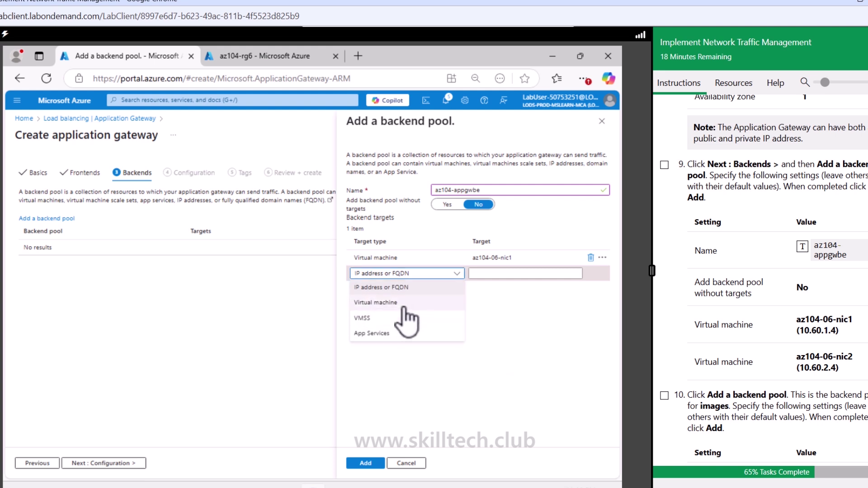
pyautogui.click(405, 302)
pyautogui.click(541, 274)
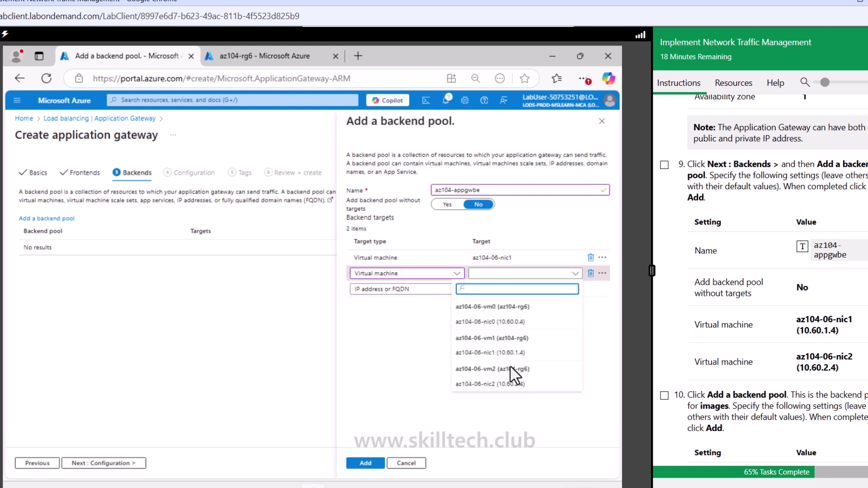
pyautogui.click(510, 384)
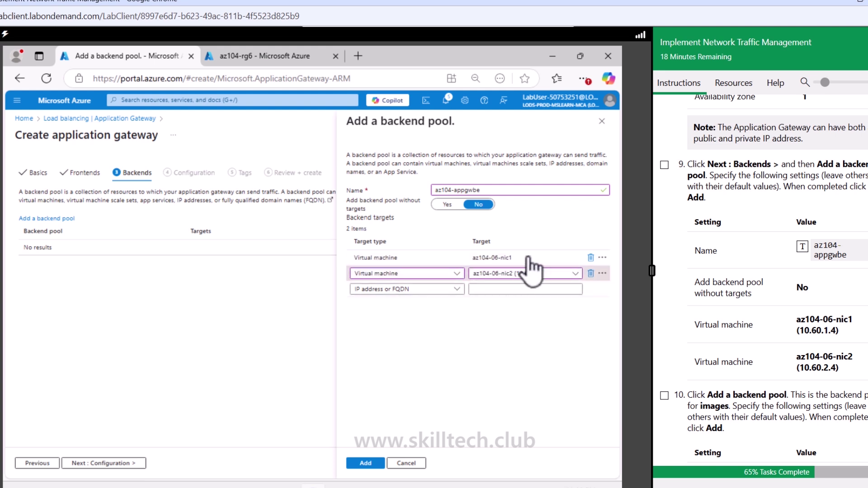
pyautogui.click(367, 463)
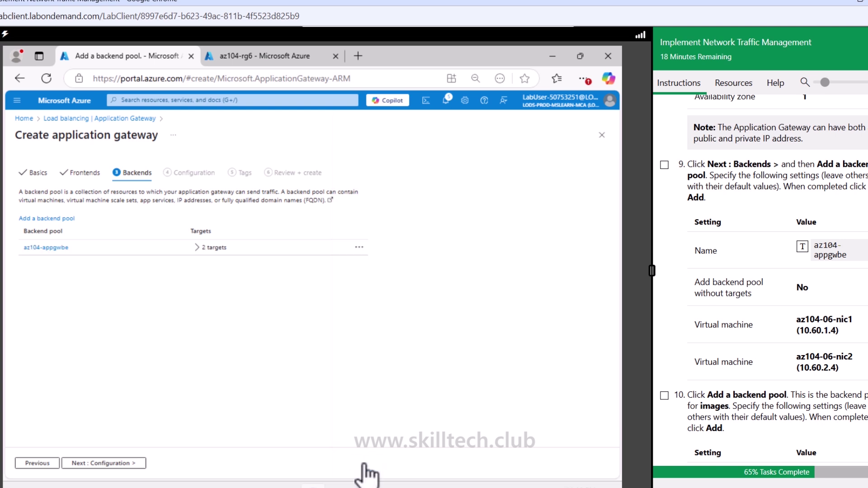
# Step: Expand the targets of the az104-appgwbe pool and mark the lab steps through step 10 as done
pyautogui.click(196, 248)
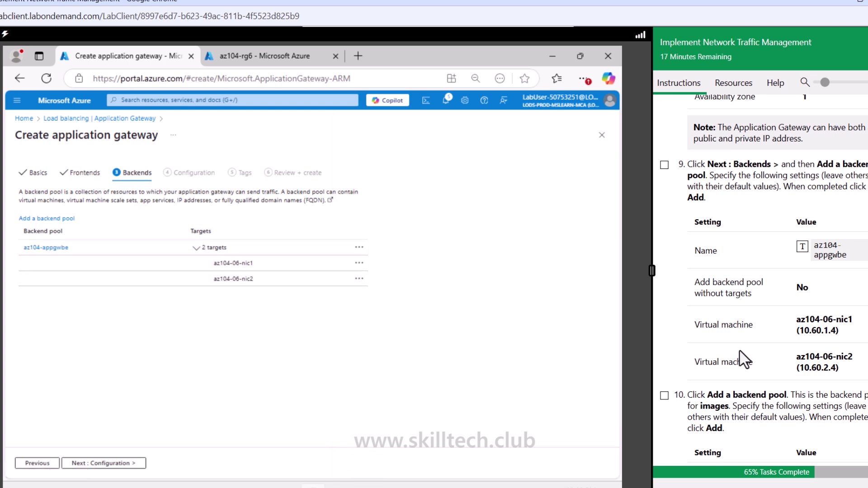
pyautogui.scroll(-3, 745, 359)
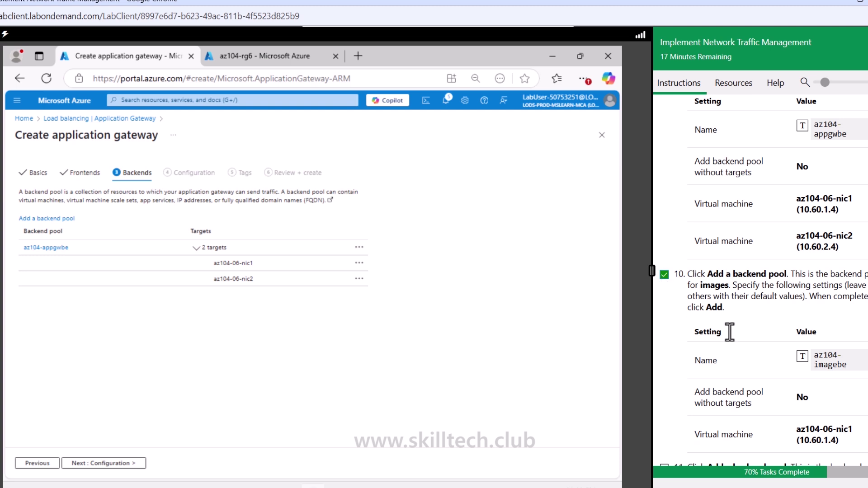
pyautogui.scroll(-2, 726, 336)
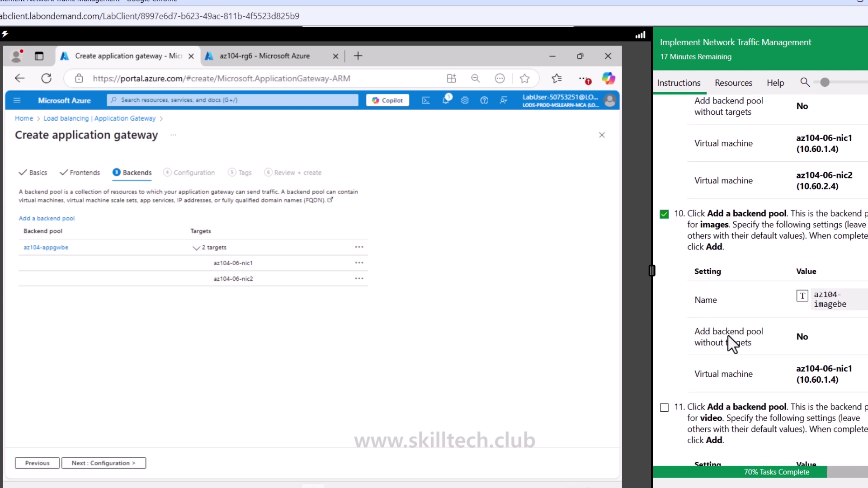
# Step: Add a backend pool named az104-imagebe with virtual machine target az104-06-nic1 (10.60.1.4)
pyautogui.scroll(2, 731, 344)
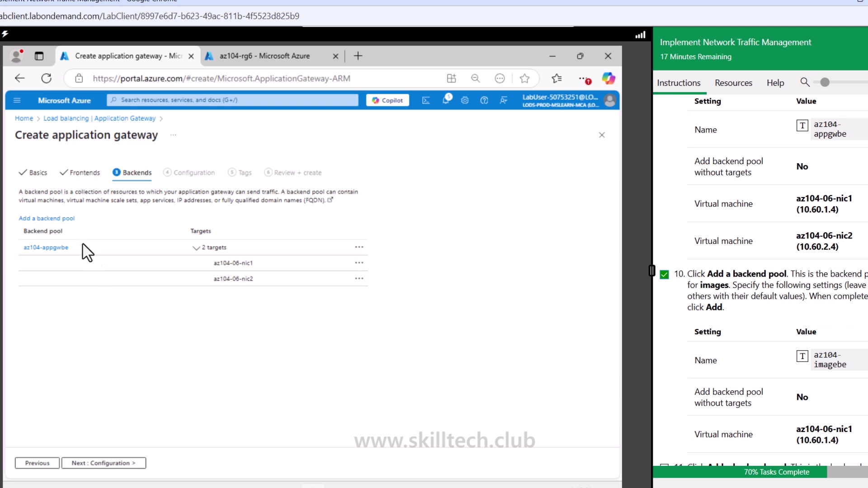
pyautogui.click(61, 219)
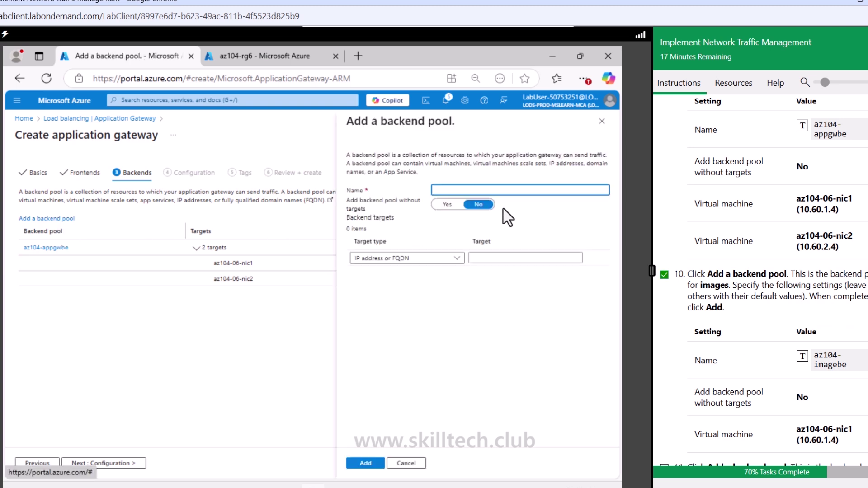
pyautogui.click(803, 357)
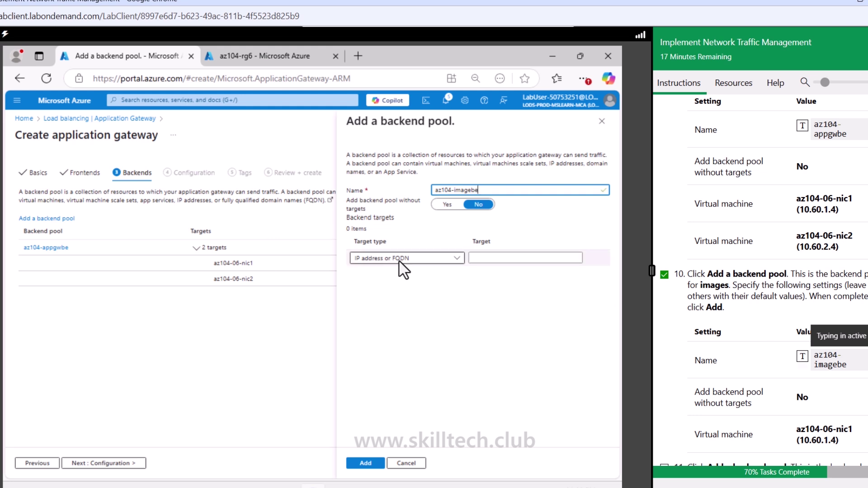
pyautogui.scroll(-2, 773, 377)
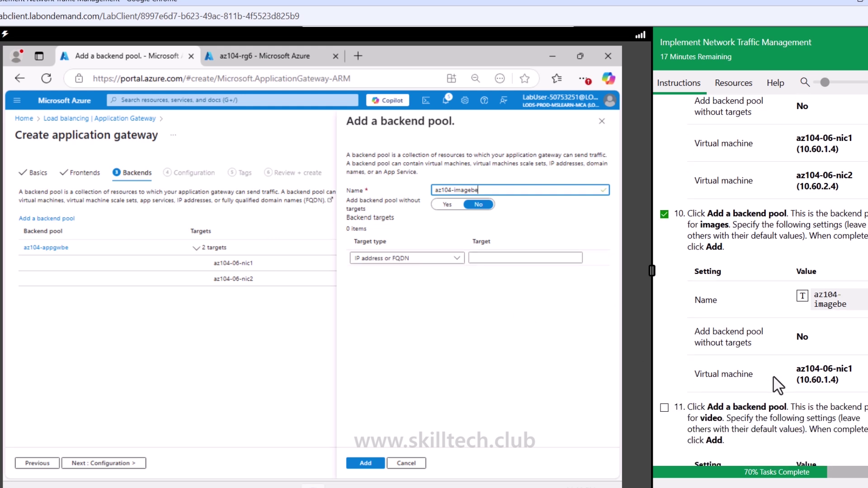
pyautogui.click(433, 259)
pyautogui.click(397, 288)
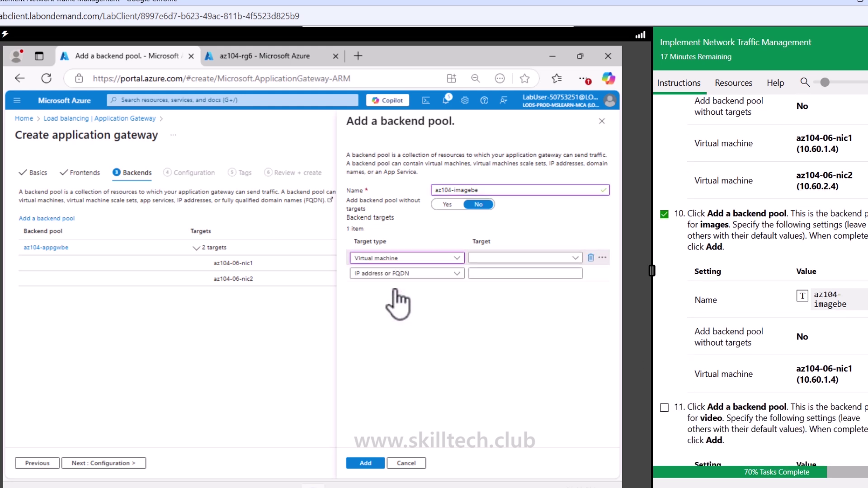
pyautogui.click(541, 261)
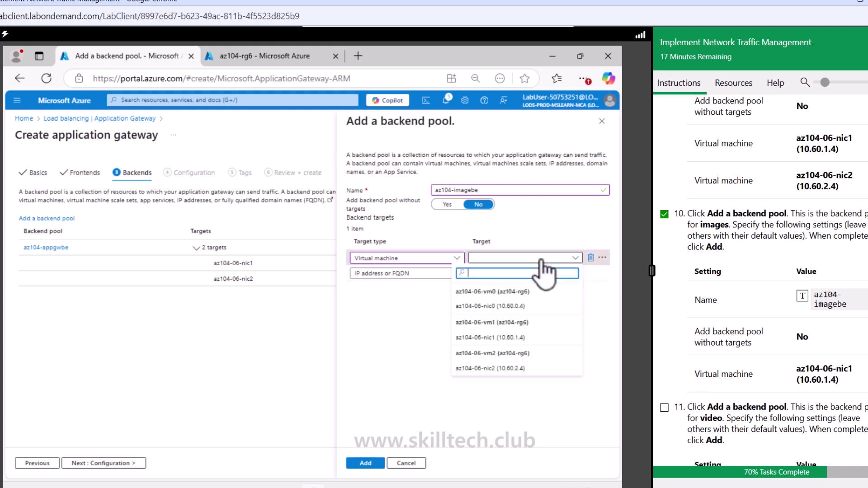
pyautogui.click(500, 338)
pyautogui.scroll(-3, 732, 394)
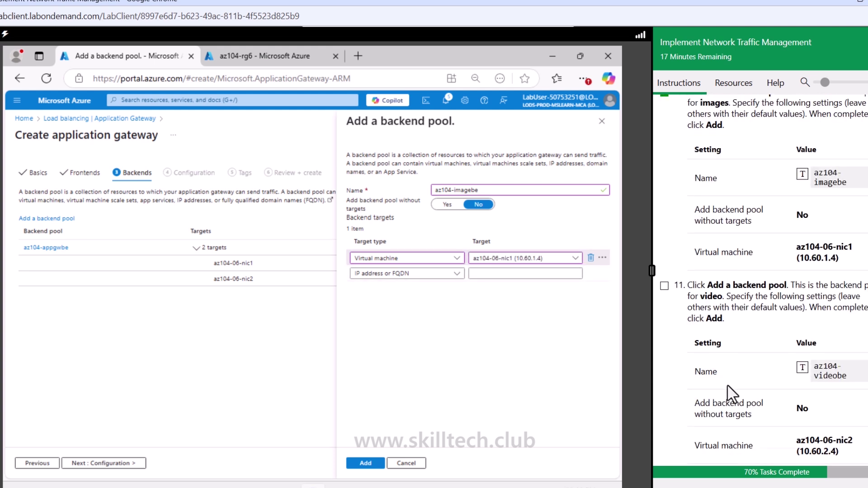
pyautogui.scroll(-1, 732, 395)
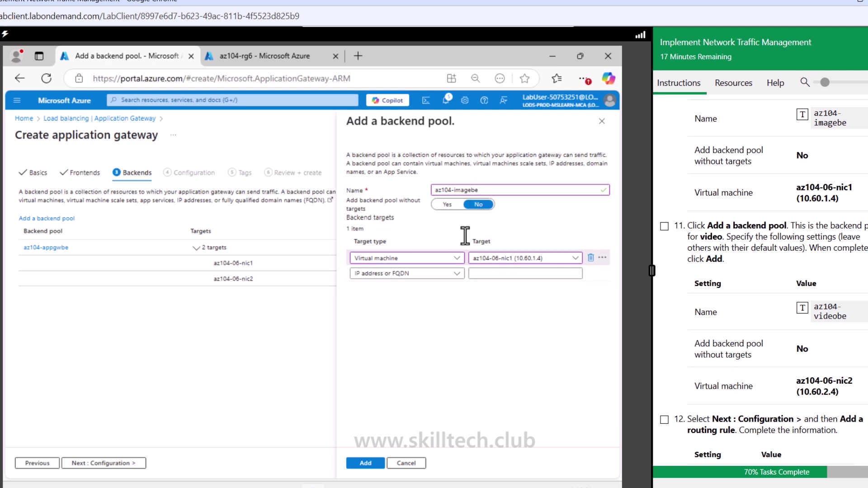
pyautogui.click(366, 463)
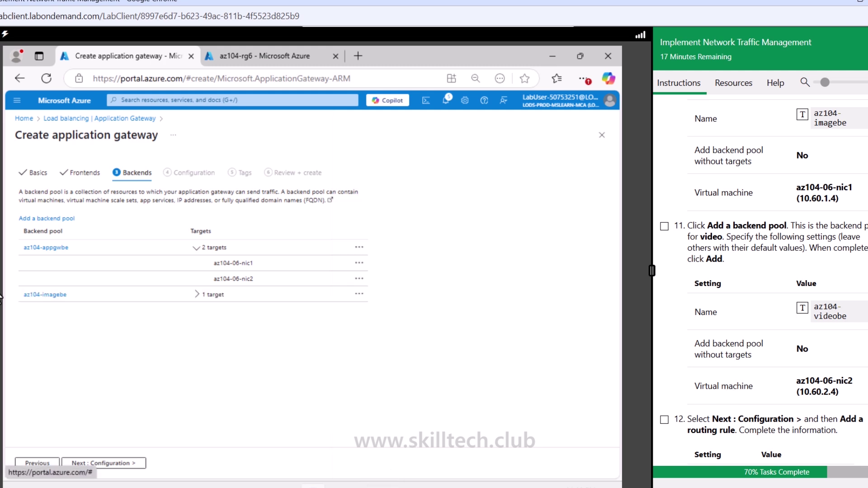
# Step: Add a backend pool named az104-videobe with virtual machine target az104-06-nic2 (10.60.2.4)
pyautogui.click(65, 219)
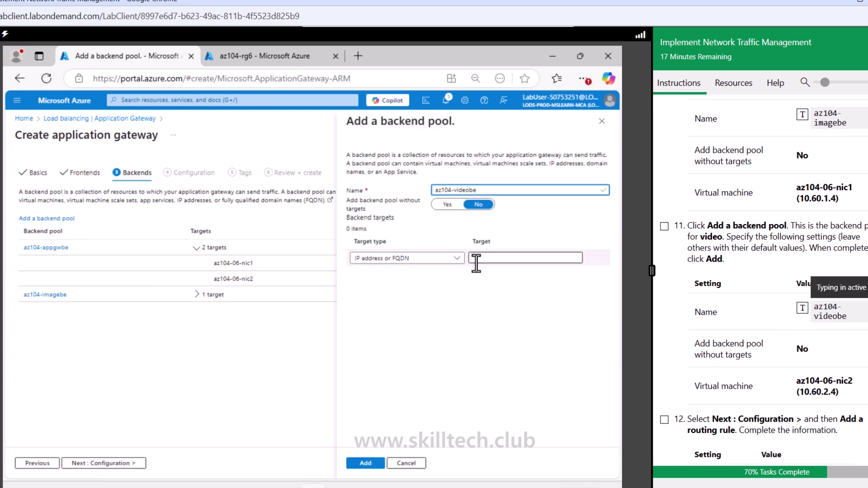
pyautogui.click(429, 259)
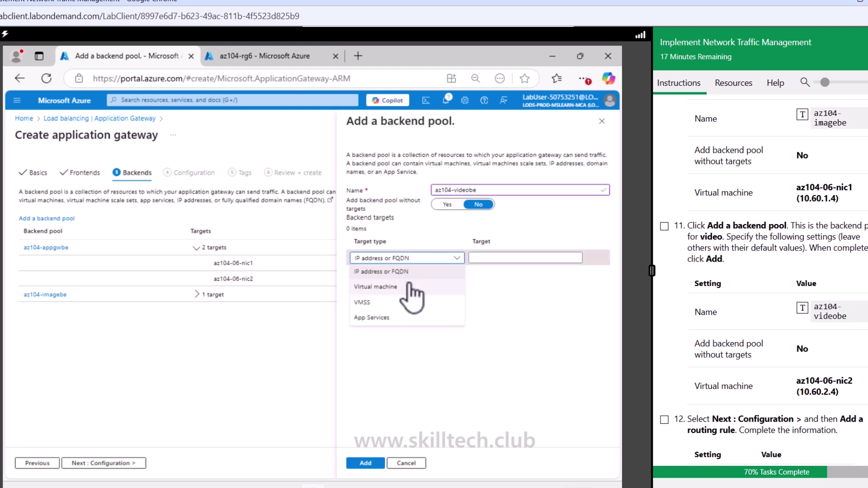
pyautogui.click(409, 283)
pyautogui.click(563, 260)
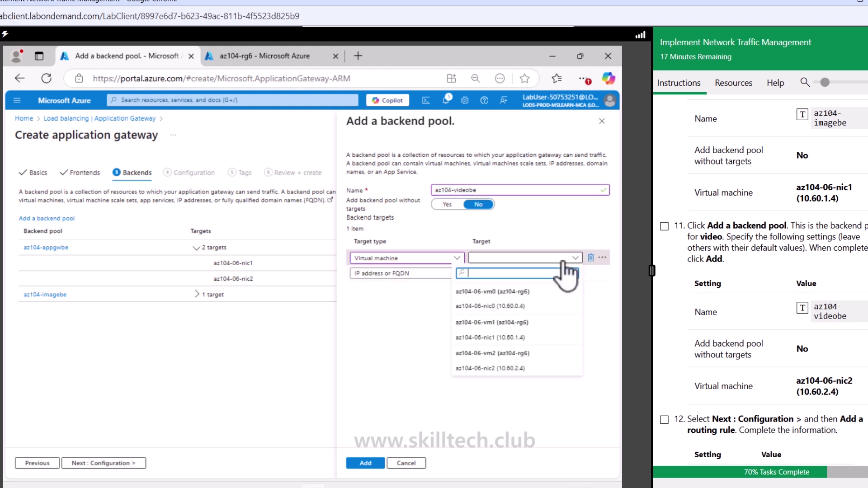
pyautogui.click(510, 370)
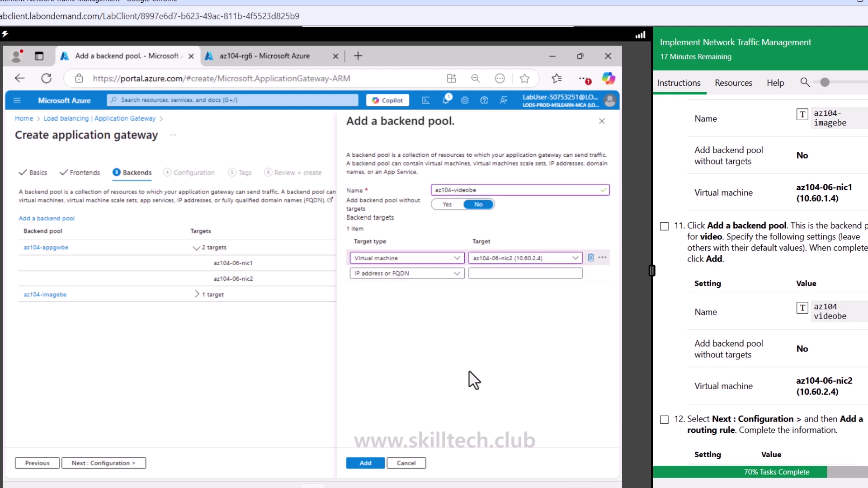
pyautogui.click(367, 466)
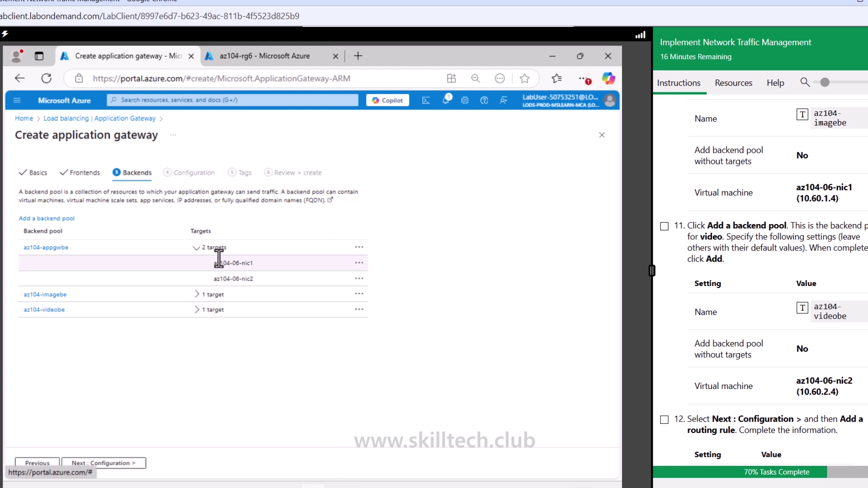
# Step: Mark lab step 12 as done and continue to the gateway's configuration settings
pyautogui.scroll(-4, 734, 311)
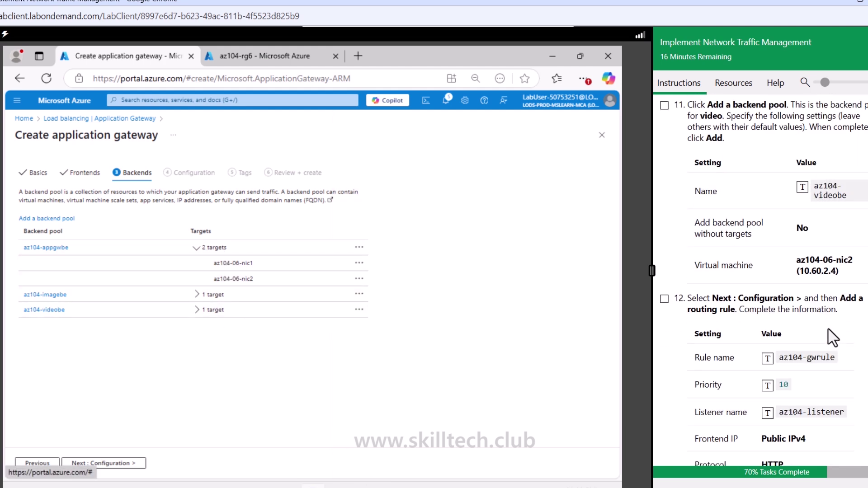
pyautogui.click(664, 238)
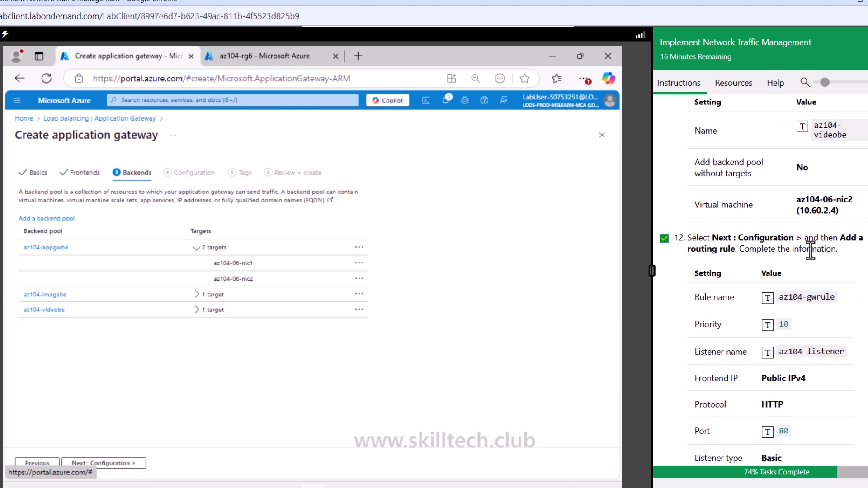
pyautogui.click(115, 463)
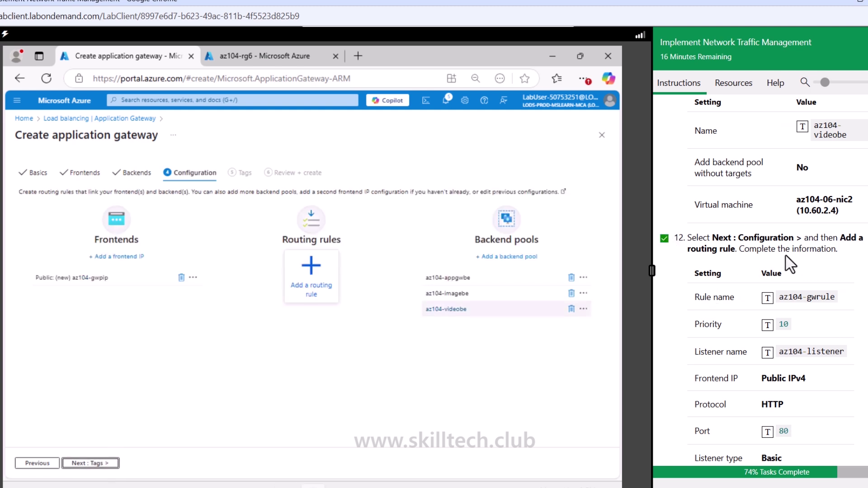
# Step: Start a routing rule named az104-gwrule with priority 10 and listener name az104-listener
pyautogui.click(315, 289)
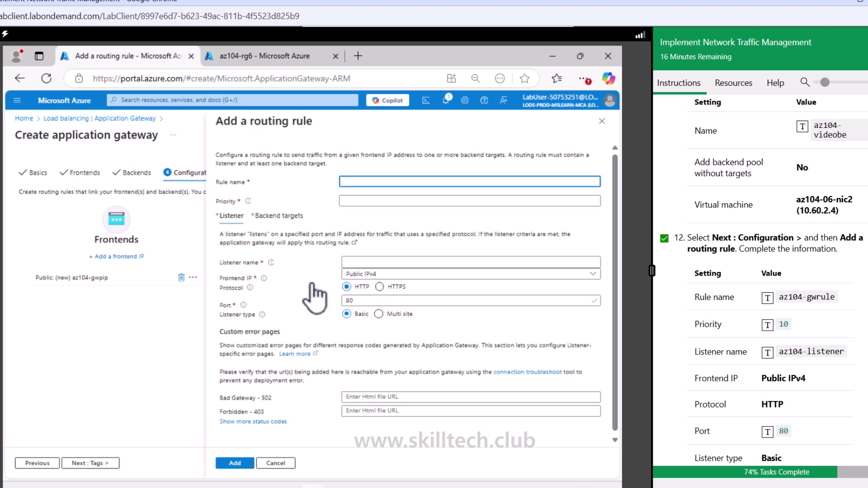
pyautogui.click(767, 300)
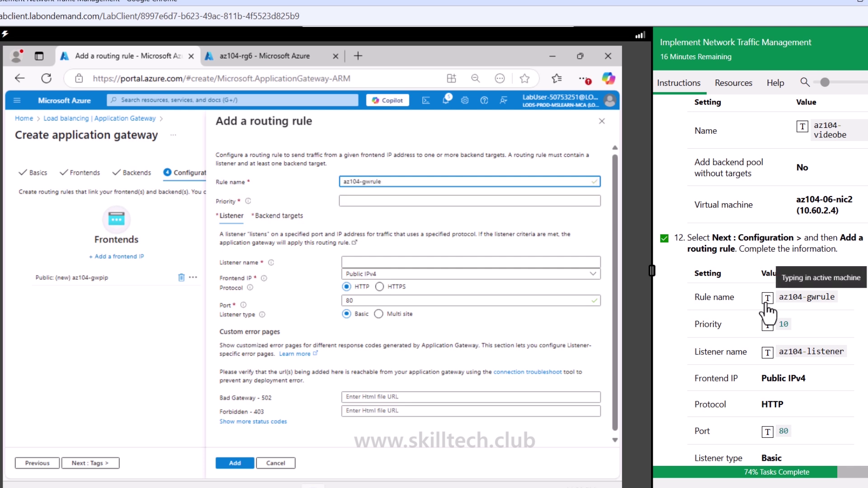
pyautogui.click(380, 202)
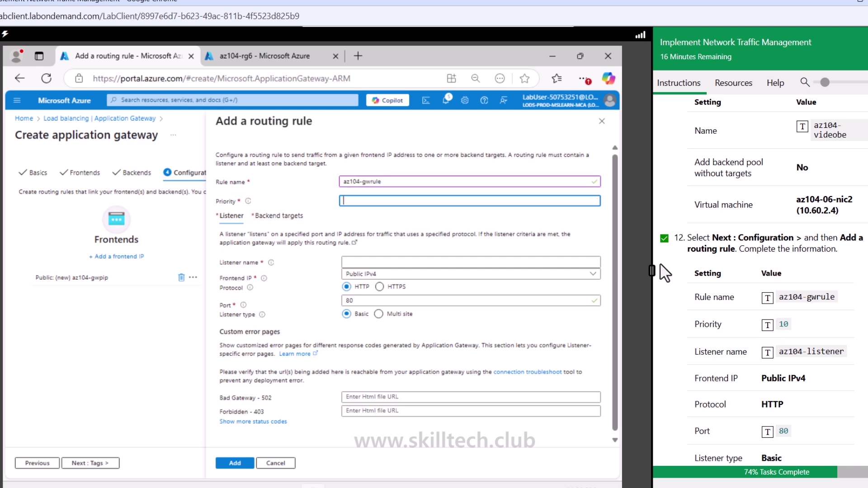
pyautogui.click(768, 325)
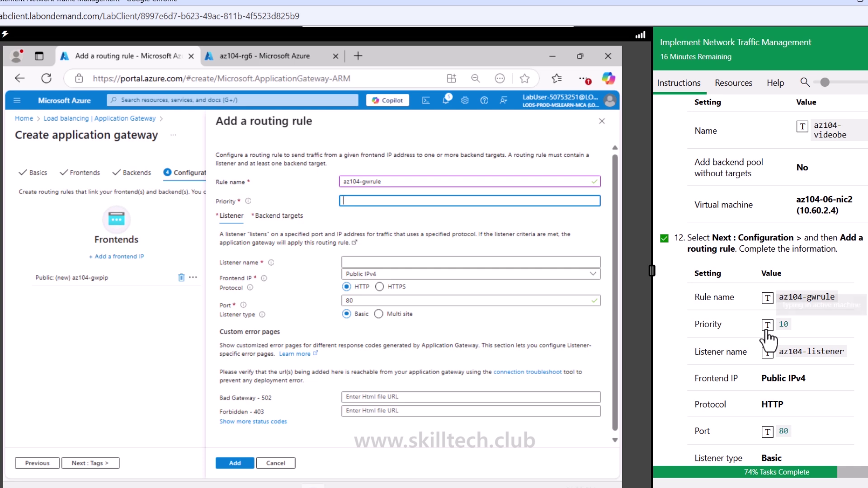
pyautogui.click(422, 266)
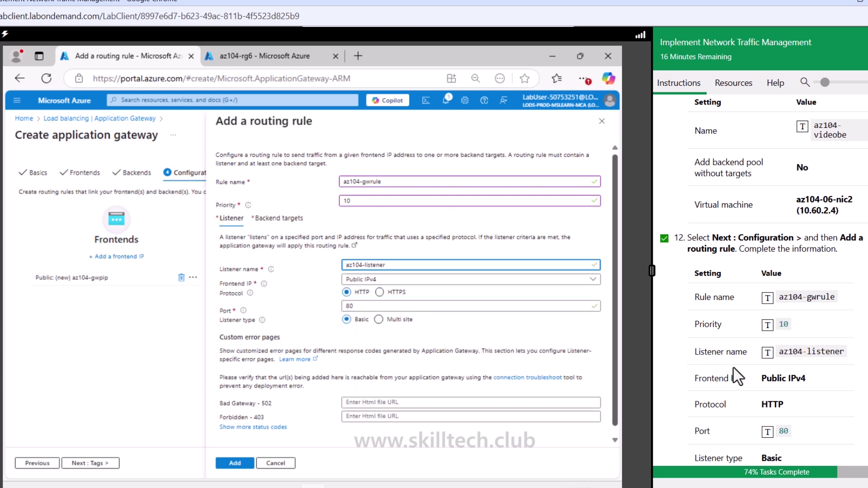
# Step: Set the routing rule's backend target to the az104-appgwbe pool
pyautogui.scroll(-7, 719, 348)
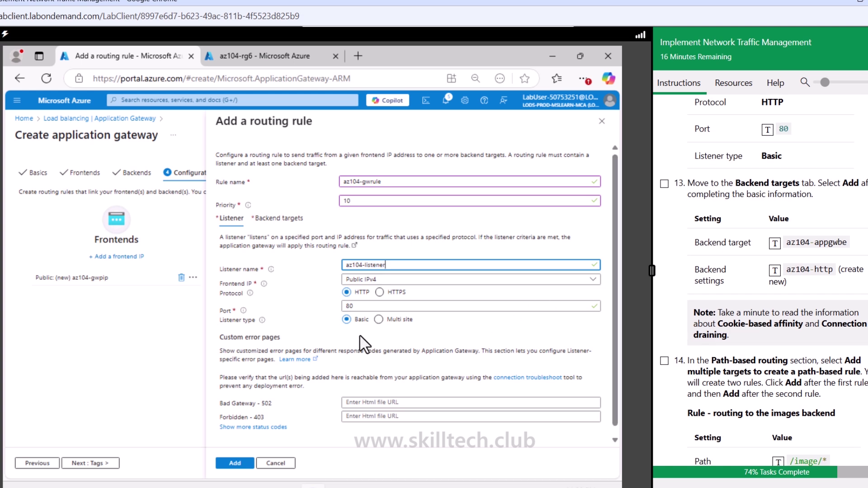
pyautogui.scroll(-1, 360, 345)
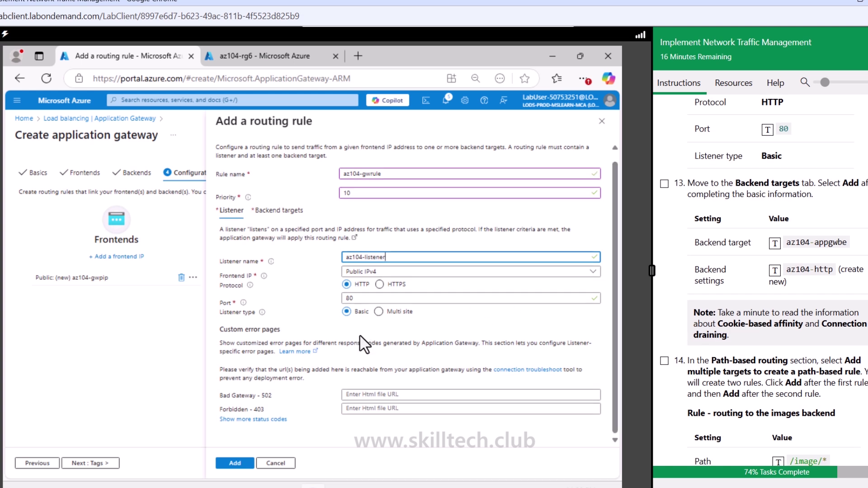
pyautogui.click(280, 212)
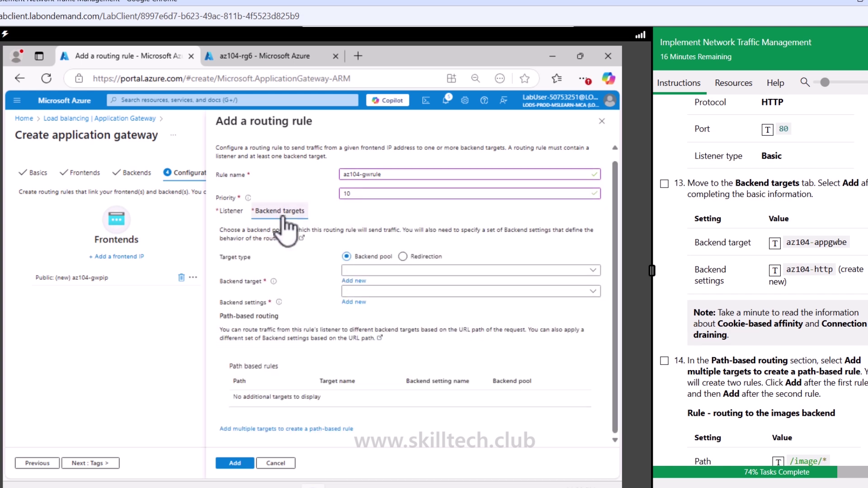
pyautogui.click(452, 271)
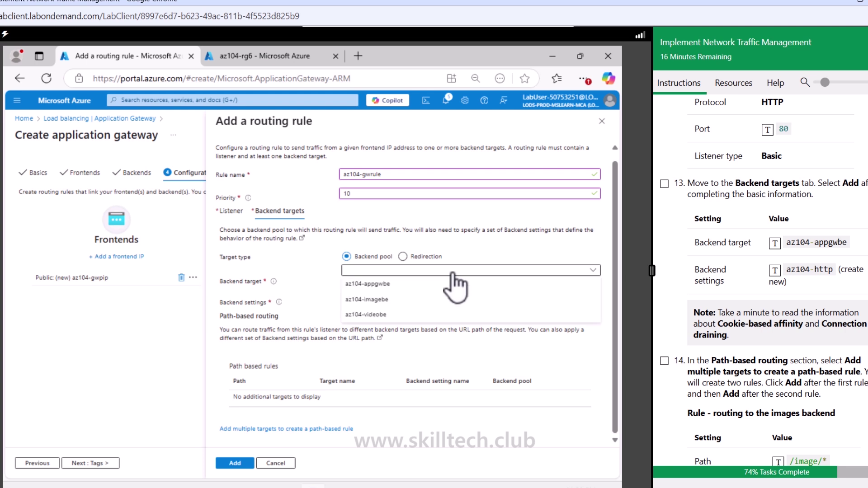
pyautogui.click(391, 284)
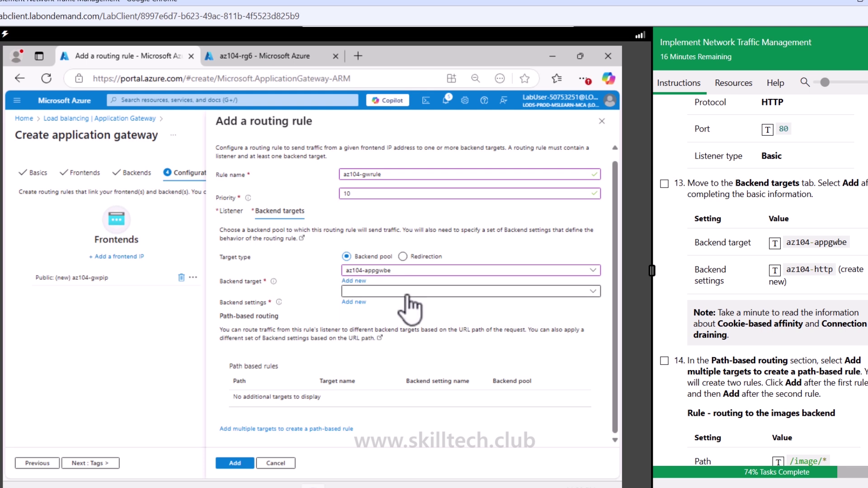
# Step: Create a new backend setting named az104-http for the rule and add the az104-gwrule routing rule
pyautogui.click(357, 303)
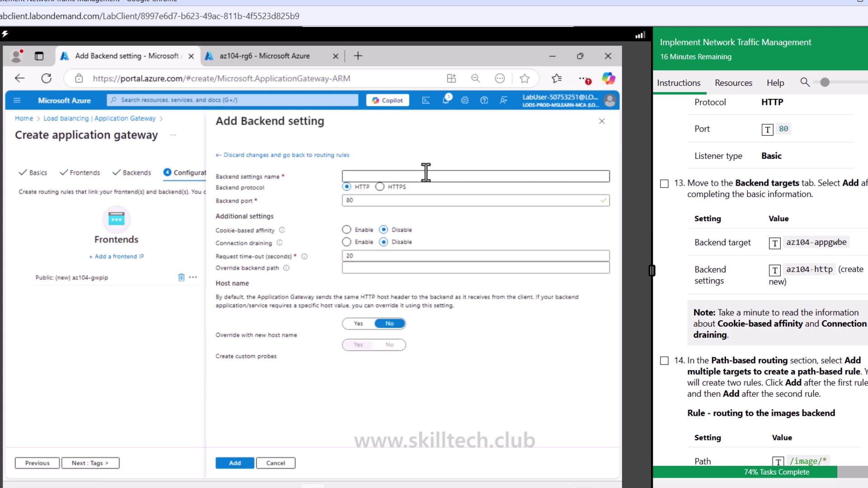
pyautogui.click(775, 270)
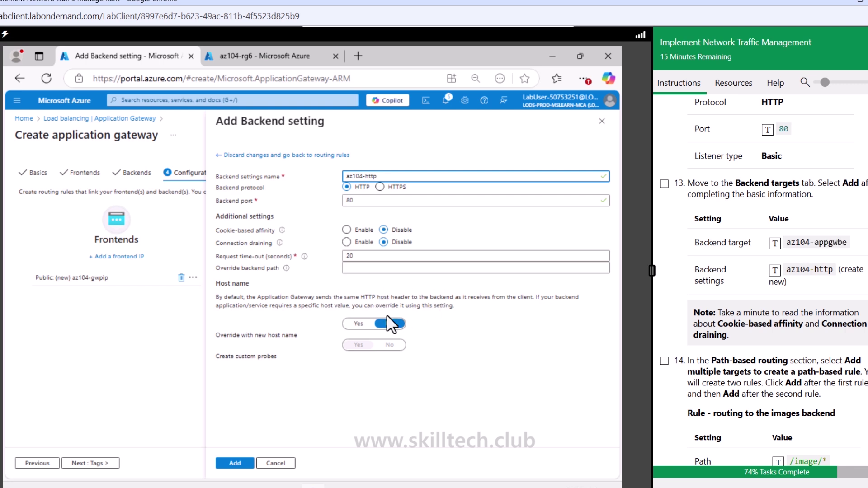
pyautogui.click(234, 463)
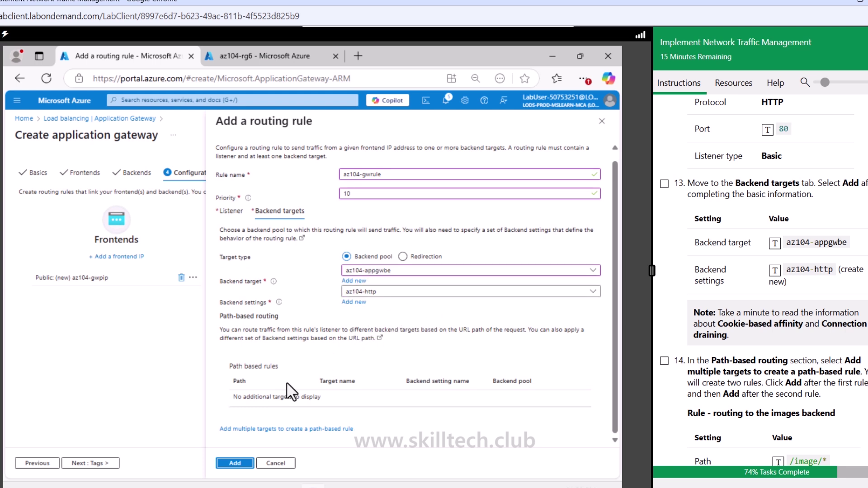
pyautogui.click(235, 463)
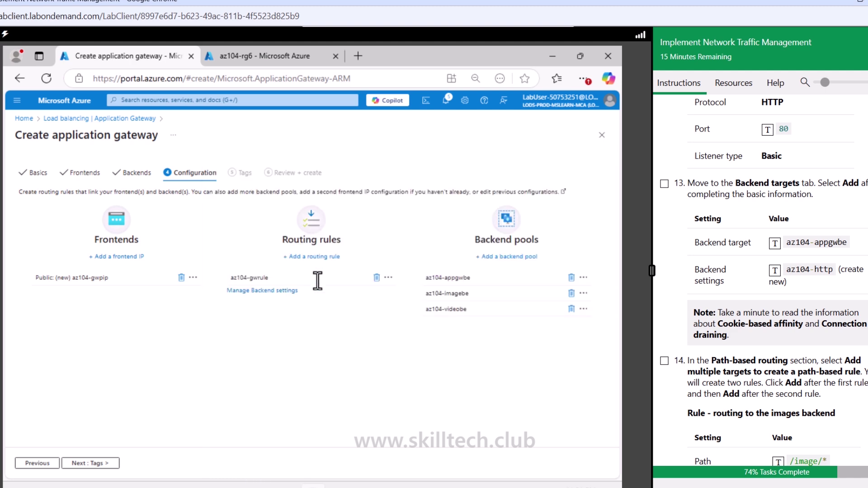
# Step: Reopen the az104-gwrule routing rule, mark lab step 14 as done and start adding a path-based target
pyautogui.click(269, 278)
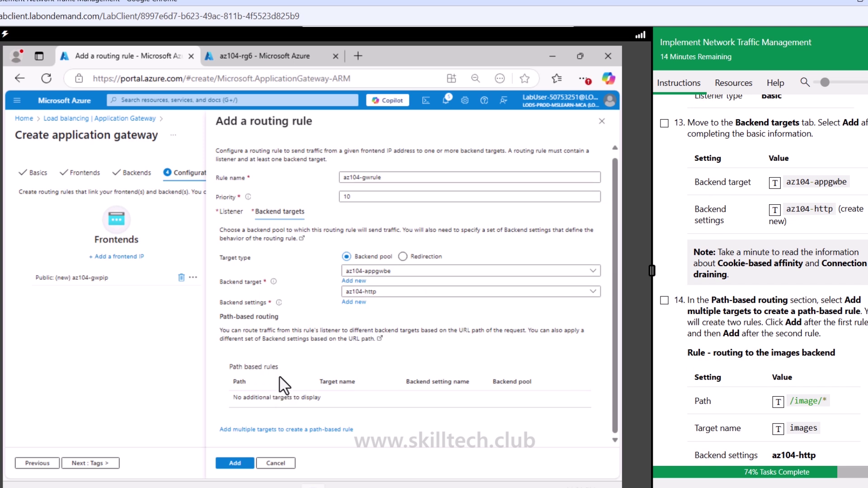
pyautogui.scroll(-1, 755, 320)
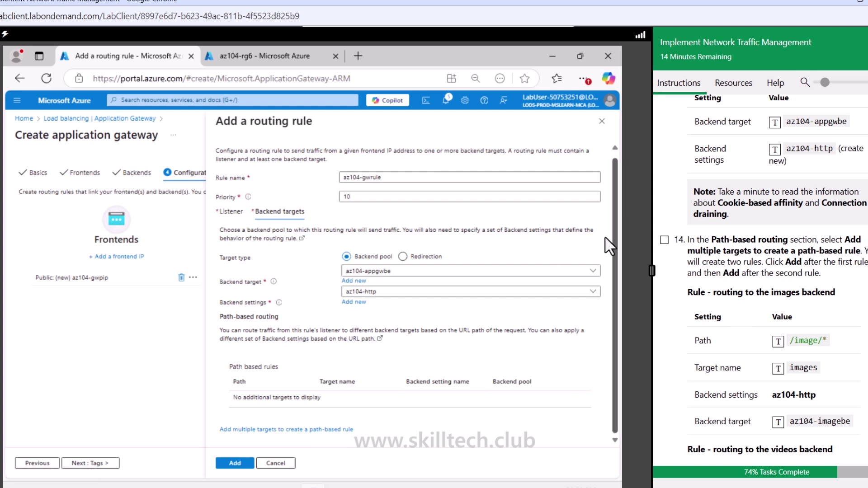
pyautogui.click(664, 240)
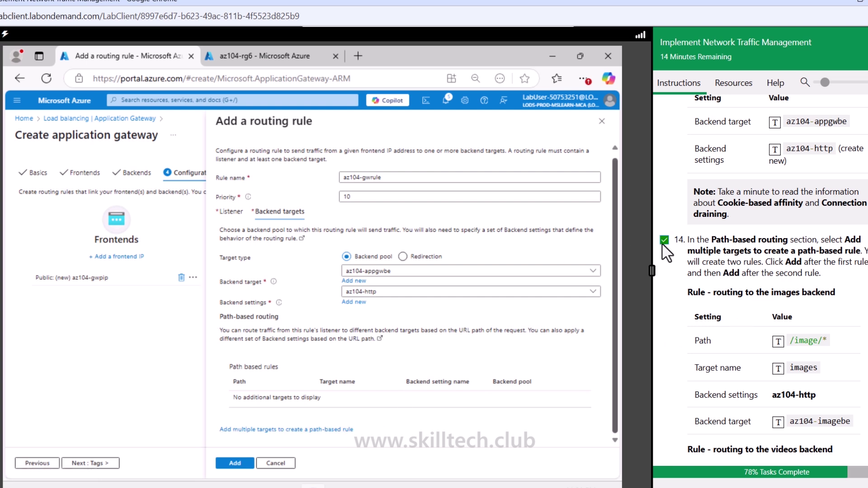
pyautogui.click(289, 430)
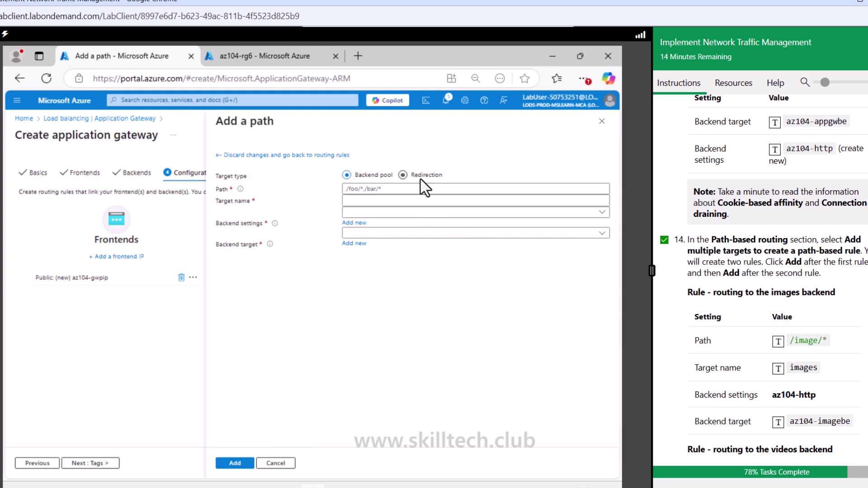
# Step: Set the new path-based rule's path to /image/* and its target name to images
pyautogui.click(400, 189)
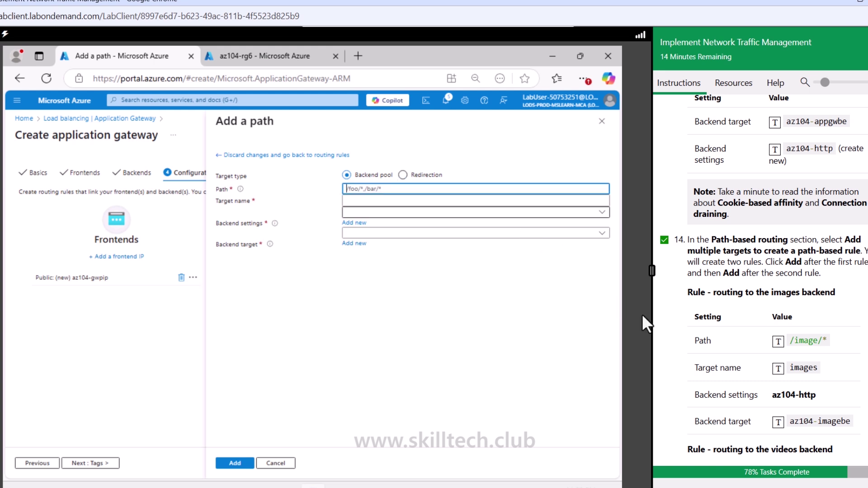
pyautogui.click(777, 342)
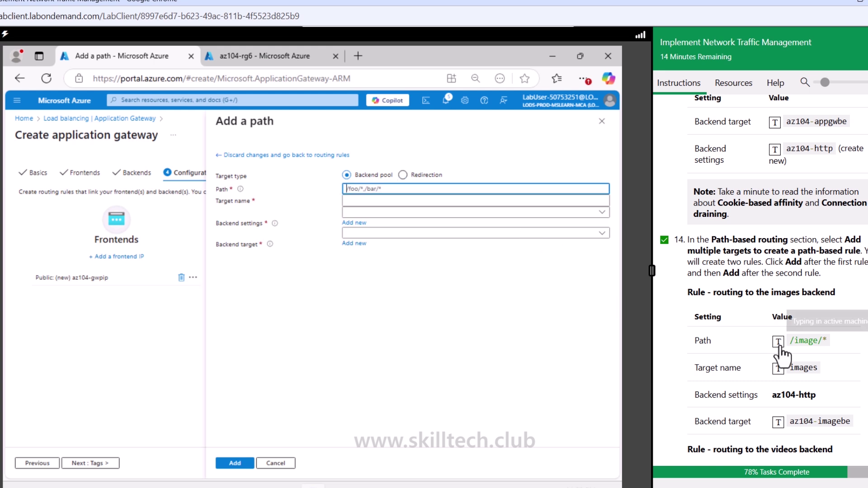
pyautogui.click(372, 200)
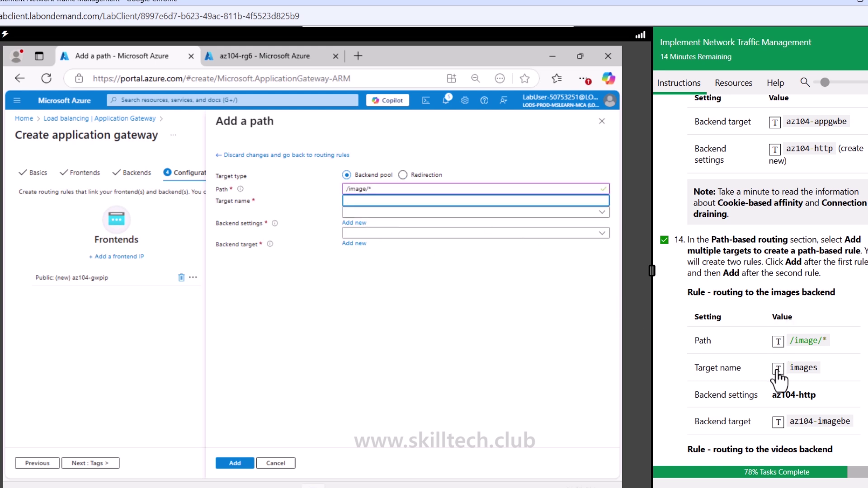
pyautogui.click(777, 368)
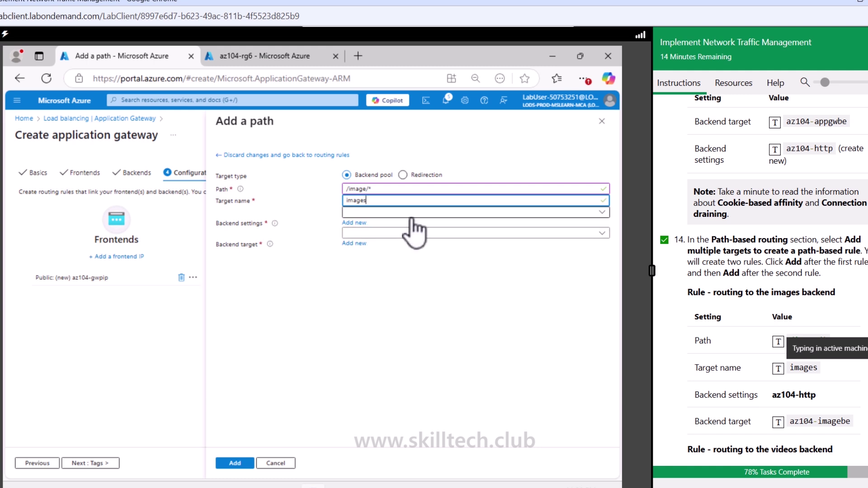
# Step: Assign the az104-http backend settings and az104-imagebe backend target to the images path rule and add it
pyautogui.scroll(-3, 795, 414)
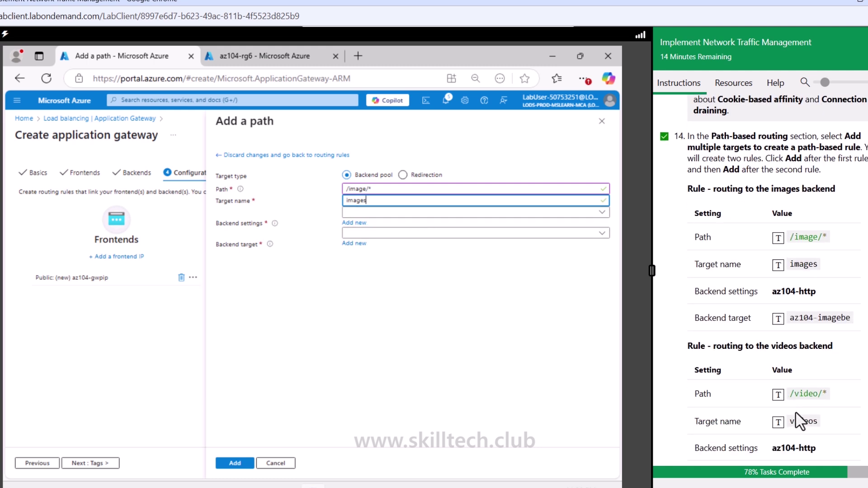
pyautogui.click(393, 212)
pyautogui.click(401, 224)
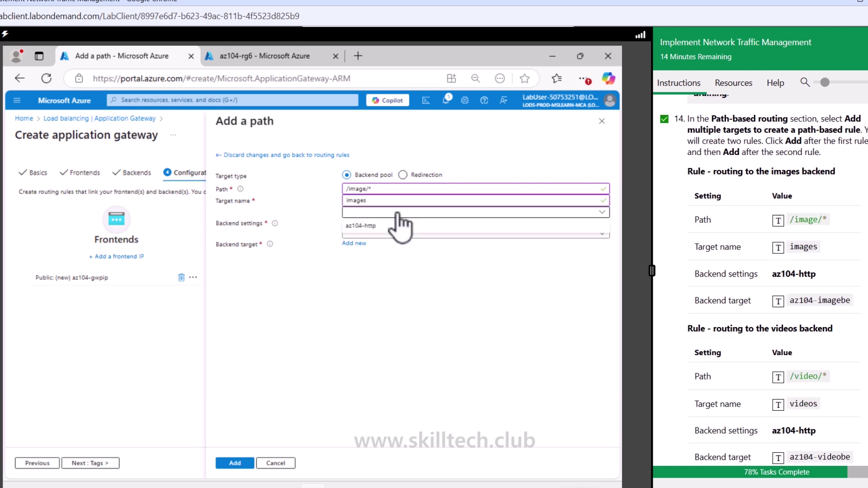
pyautogui.click(395, 233)
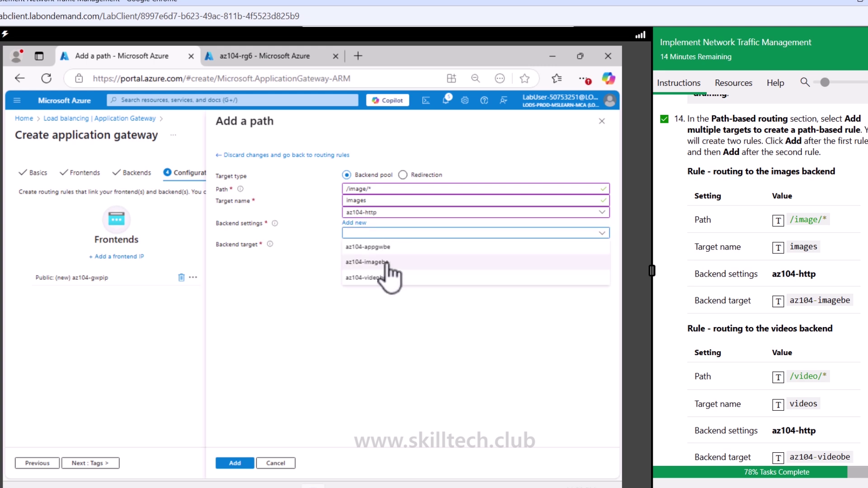
pyautogui.click(387, 263)
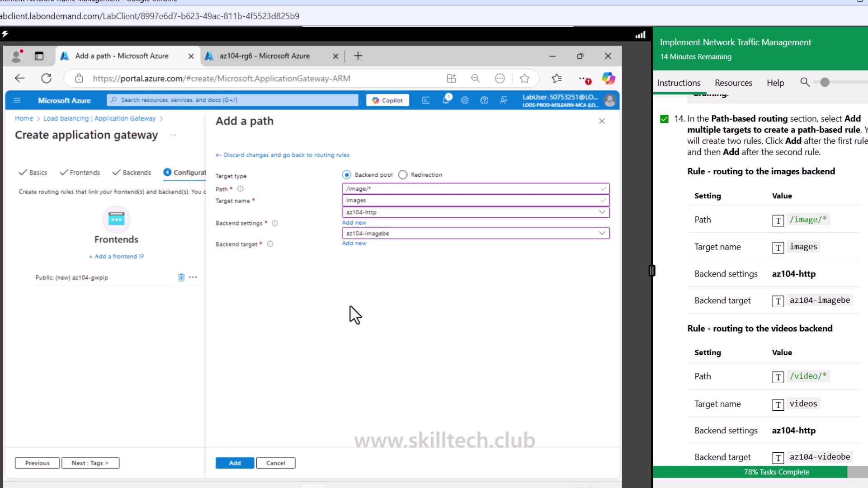
pyautogui.click(244, 464)
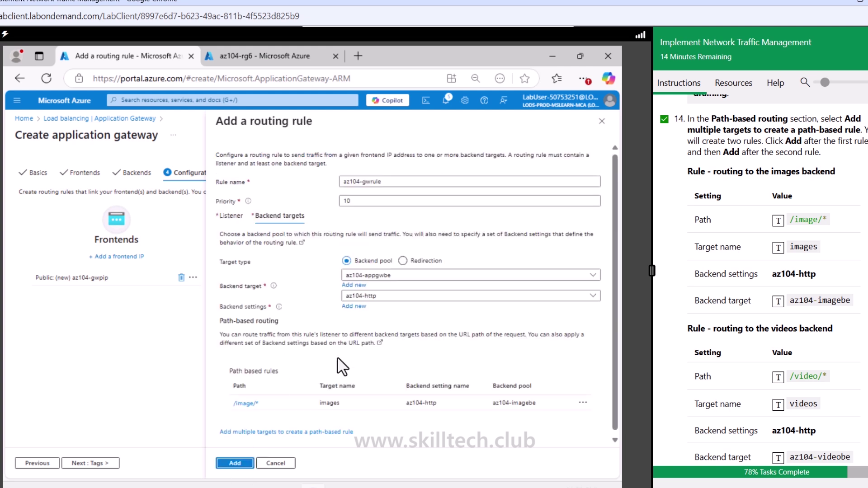
# Step: Start a second path-based rule with path /video/* and target name videos
pyautogui.click(284, 433)
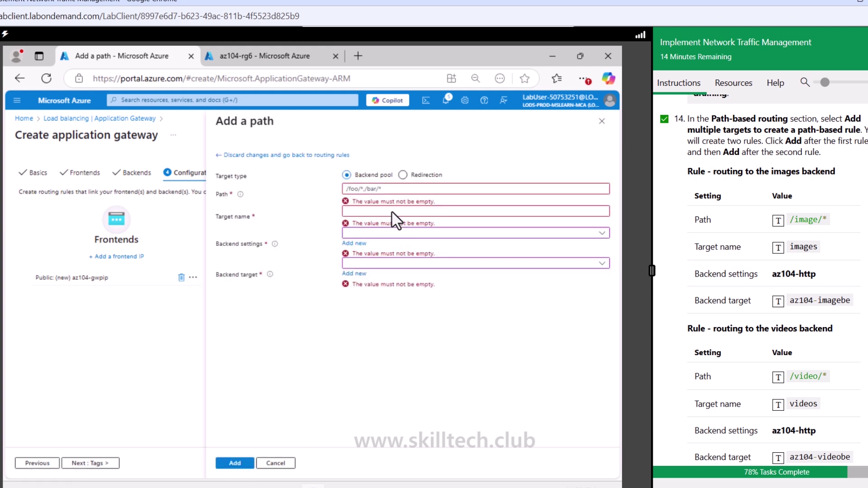
pyautogui.click(406, 189)
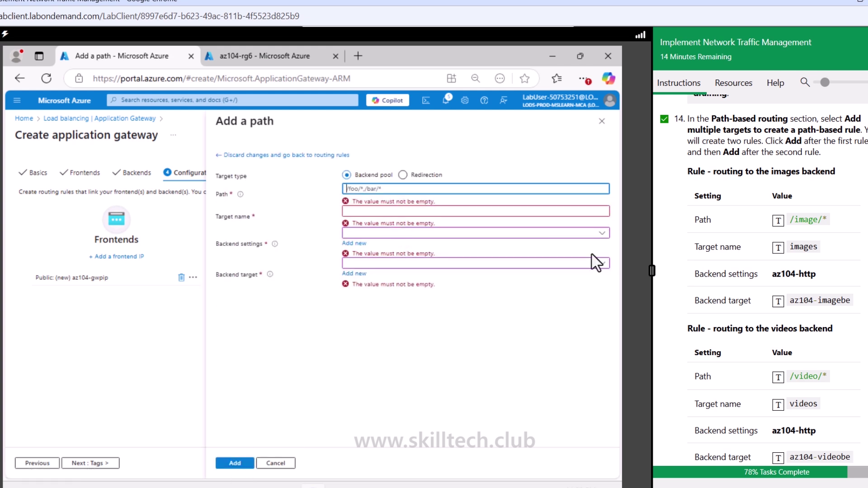
pyautogui.click(777, 377)
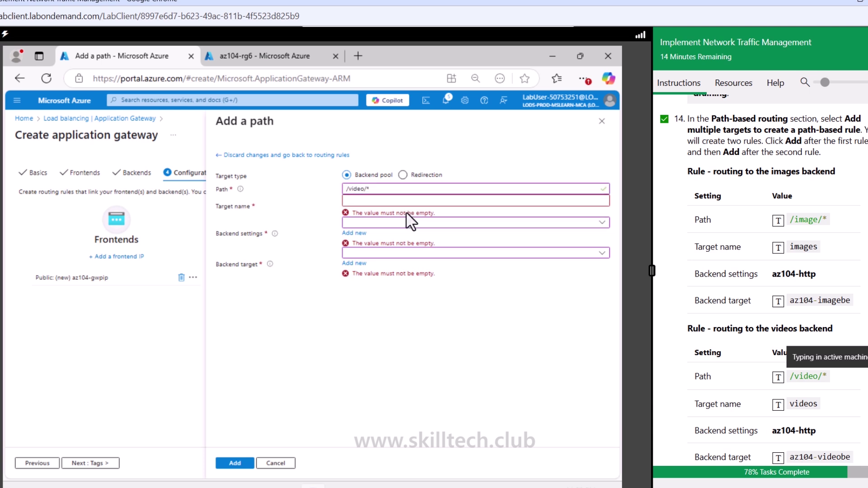
pyautogui.click(413, 200)
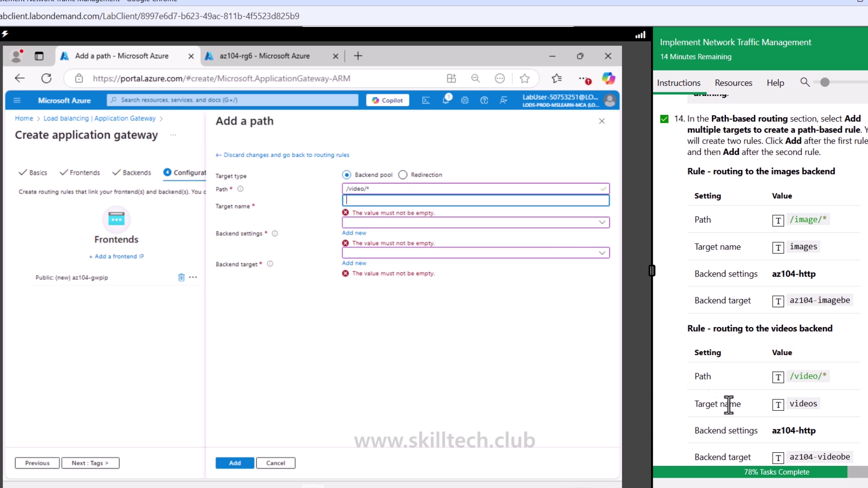
pyautogui.click(777, 405)
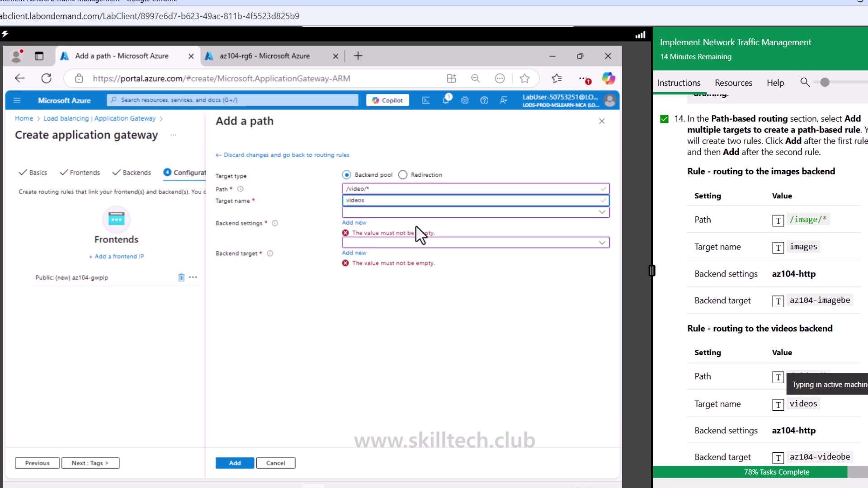
# Step: Assign the az104-http backend settings and az104-videobe backend target to the videos path rule and add it
pyautogui.click(407, 213)
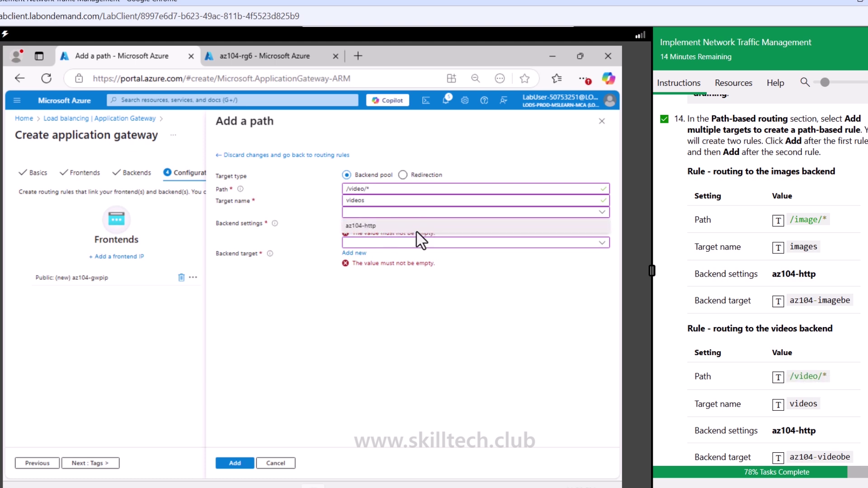
pyautogui.click(417, 227)
pyautogui.click(470, 239)
pyautogui.click(398, 287)
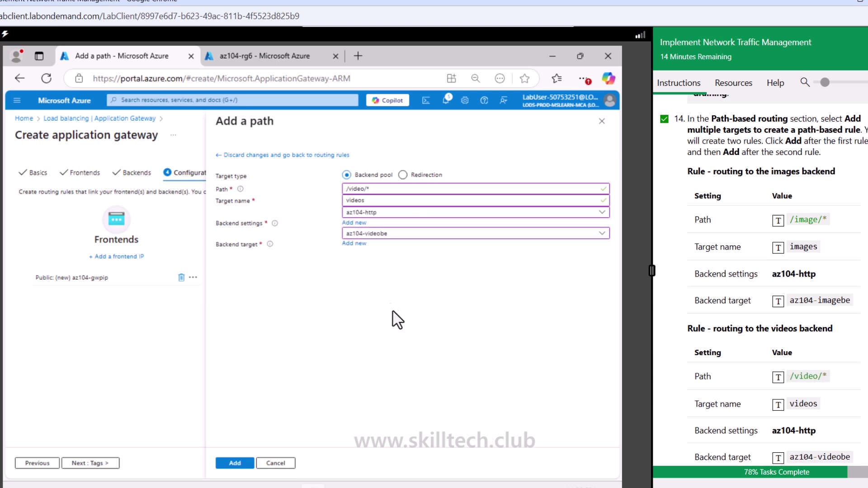
pyautogui.click(235, 463)
# Step: Mark lab step 15 as done, save the az104-gwrule routing rule and continue to the gateway's tags
pyautogui.scroll(-5, 721, 412)
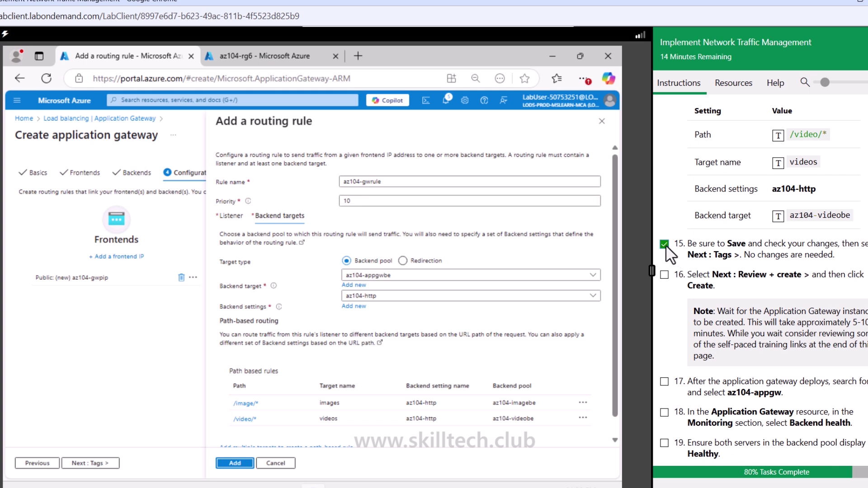
pyautogui.click(233, 463)
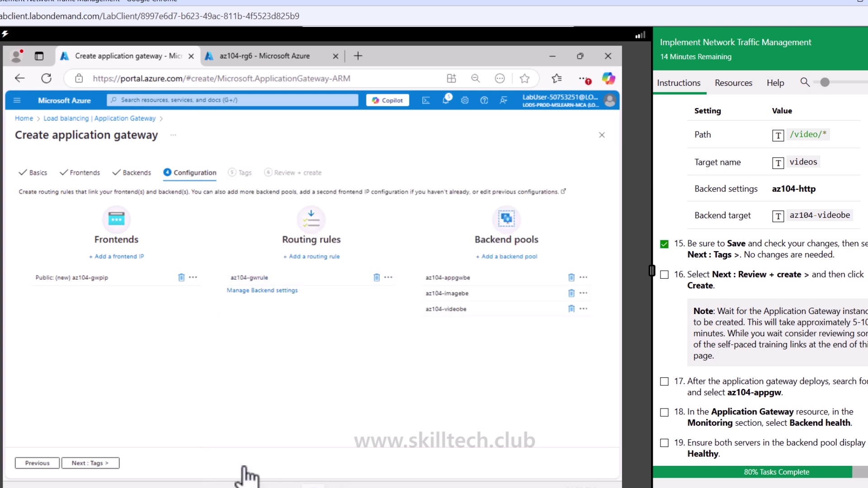
pyautogui.click(89, 463)
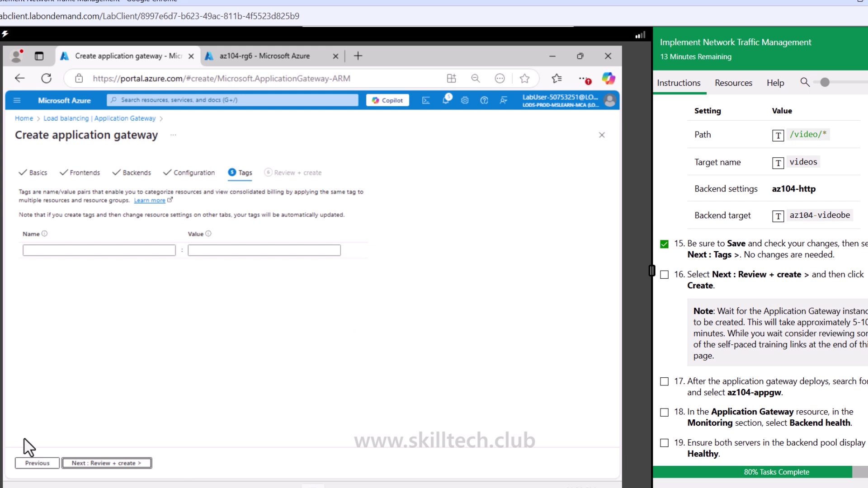
# Step: Mark lab step 16 as done and create the az104-appgw application gateway without tags
pyautogui.click(93, 463)
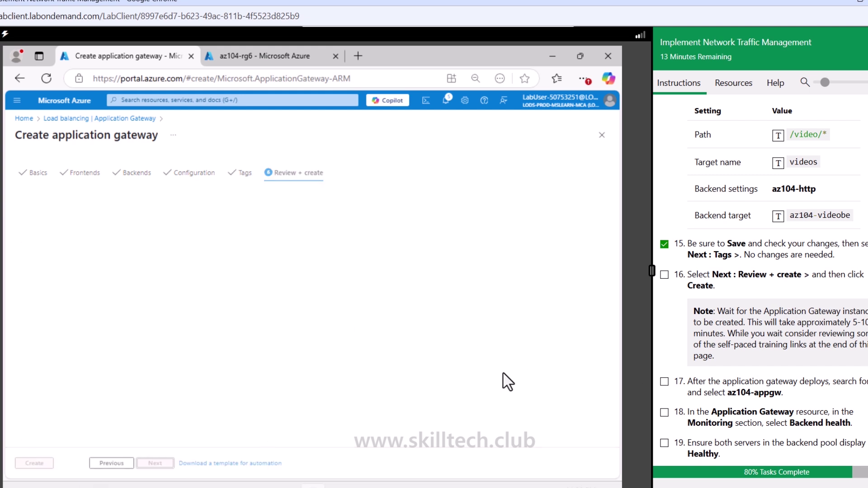
pyautogui.click(664, 275)
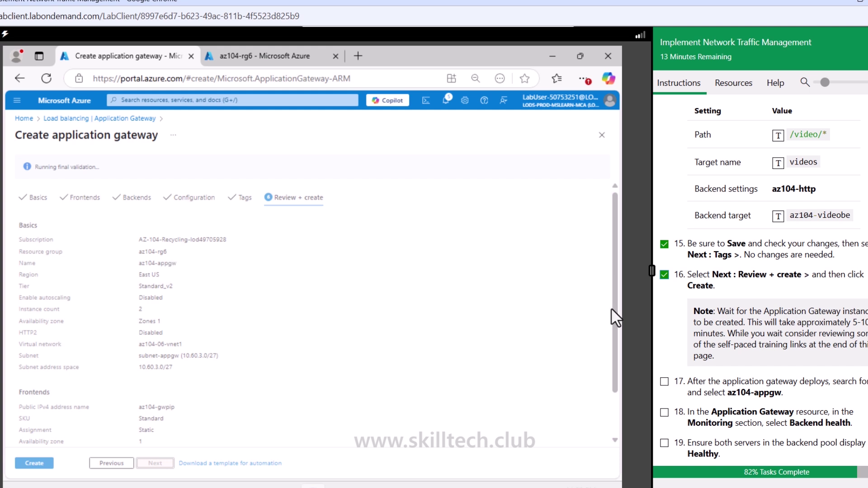
pyautogui.scroll(-2, 719, 337)
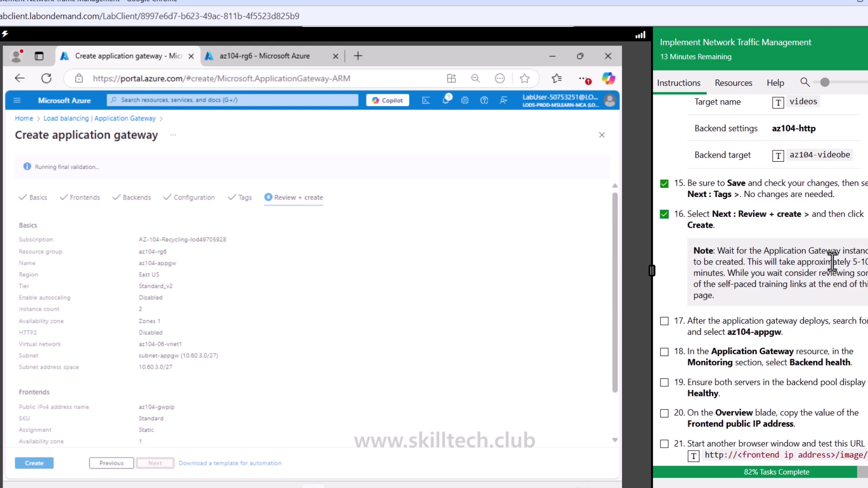
pyautogui.moveTo(776, 264); pyautogui.dragTo(866, 263)
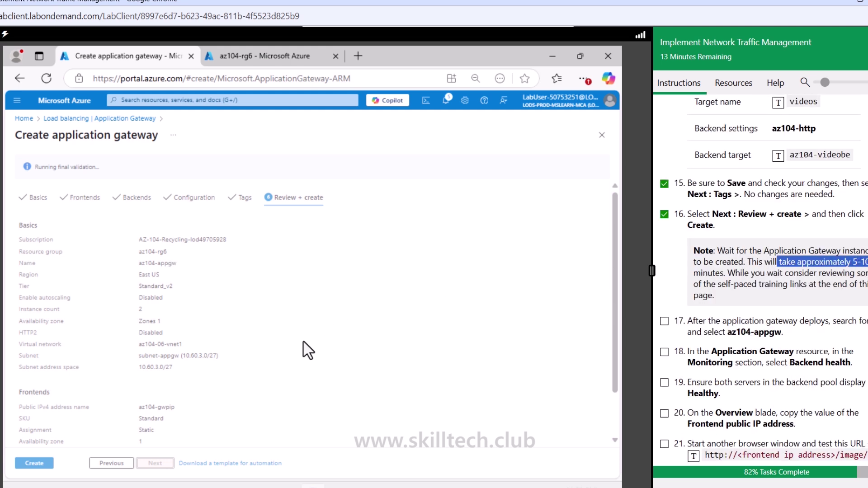
pyautogui.click(32, 464)
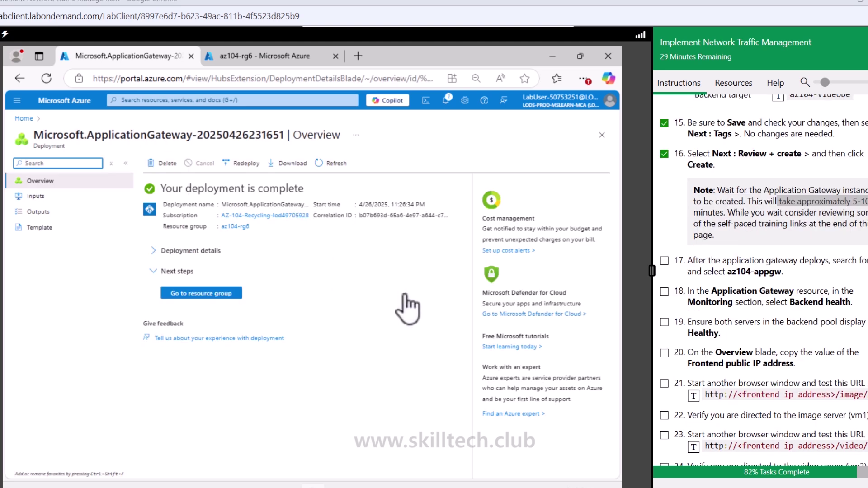
# Step: Open the az104-appgw gateway from the az104-rg6 resource group and check the health of its backend servers
pyautogui.click(216, 293)
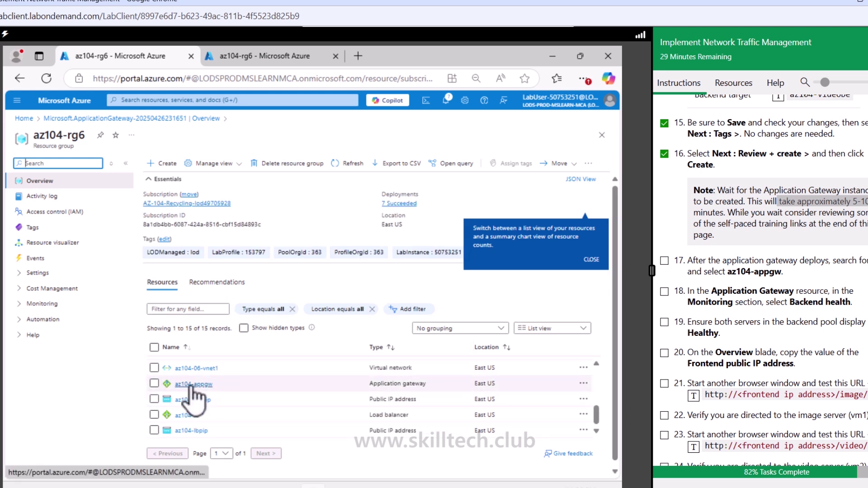
pyautogui.click(201, 386)
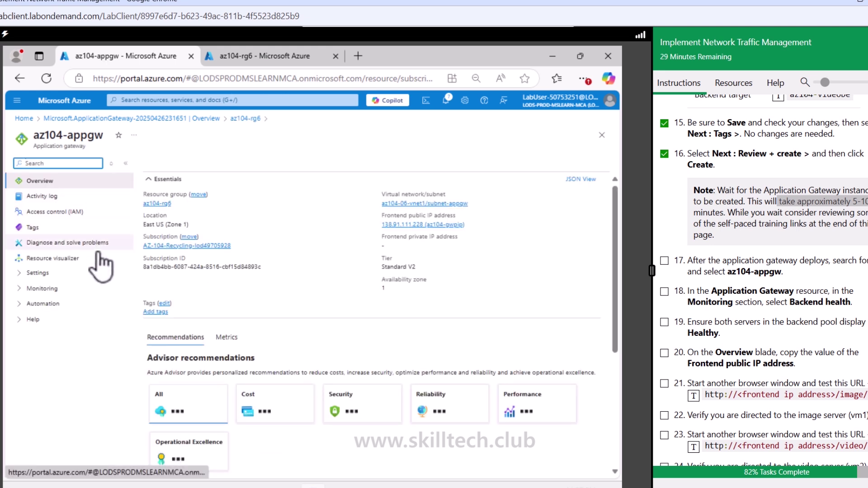
pyautogui.click(73, 273)
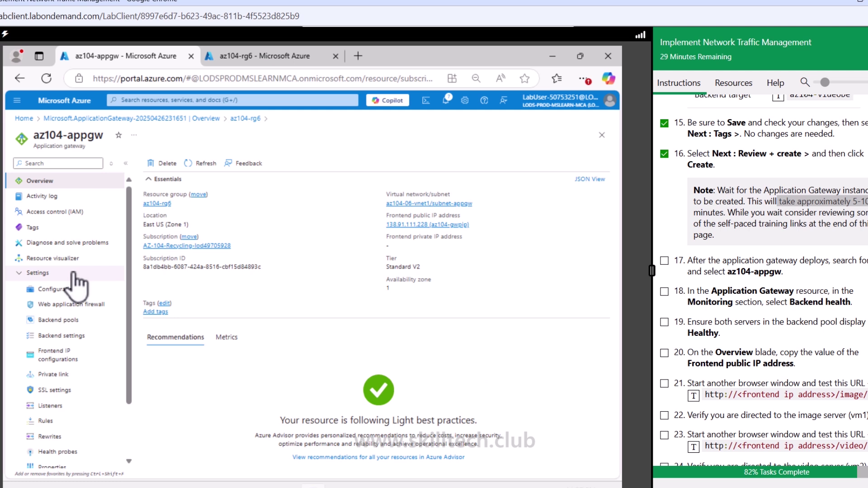
pyautogui.click(73, 274)
pyautogui.click(71, 289)
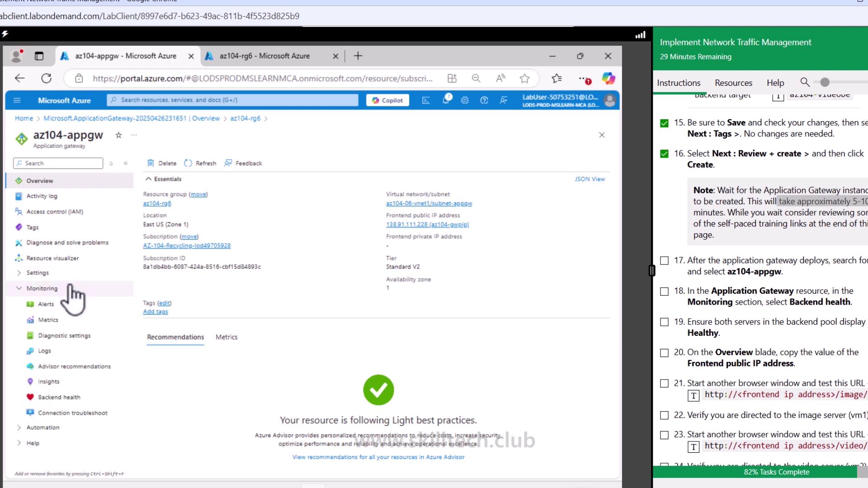
pyautogui.click(59, 397)
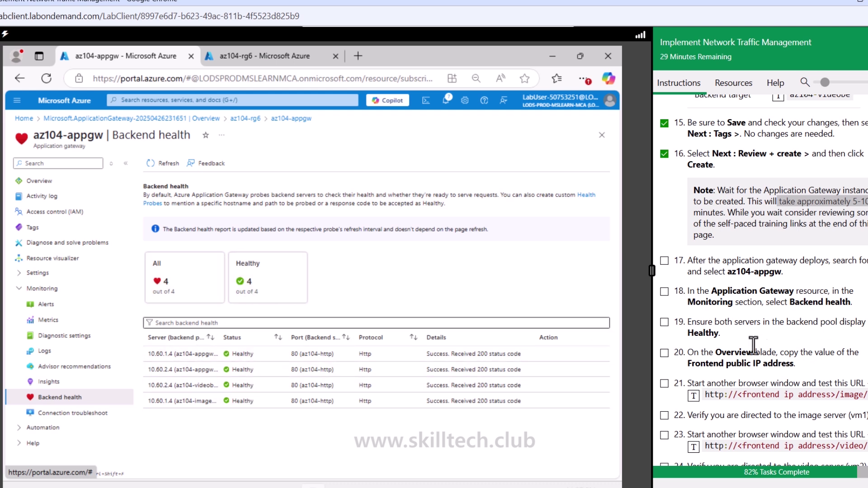
# Step: Mark lab steps 17 through 20 as done in the instructions
pyautogui.click(664, 322)
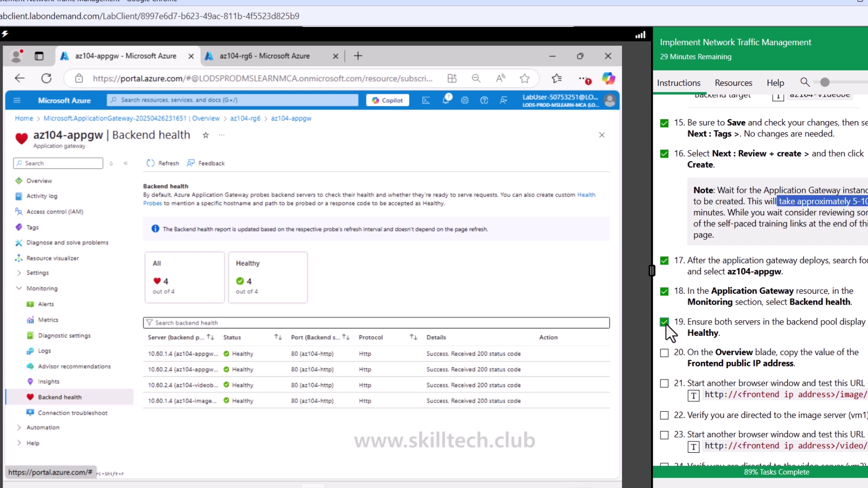
pyautogui.scroll(-1, 665, 328)
pyautogui.click(664, 292)
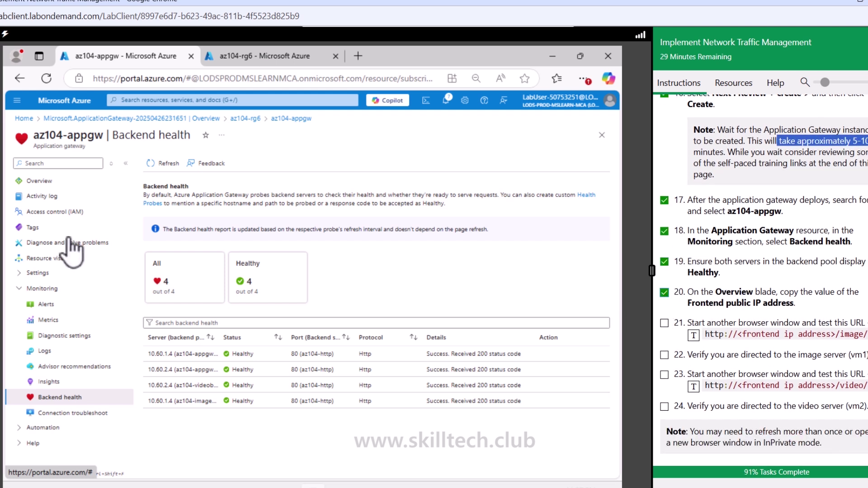
# Step: Copy the frontend public IP address from the az104-appgw overview and open a new browser tab
pyautogui.click(41, 181)
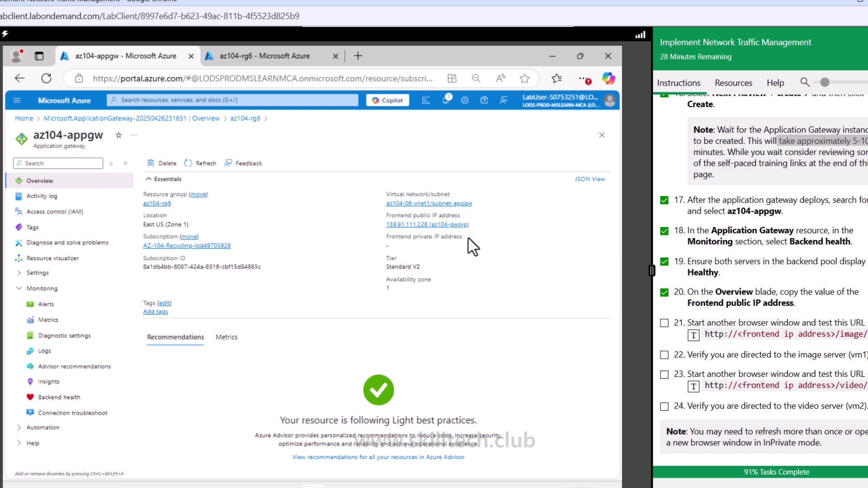
pyautogui.click(475, 224)
pyautogui.click(356, 56)
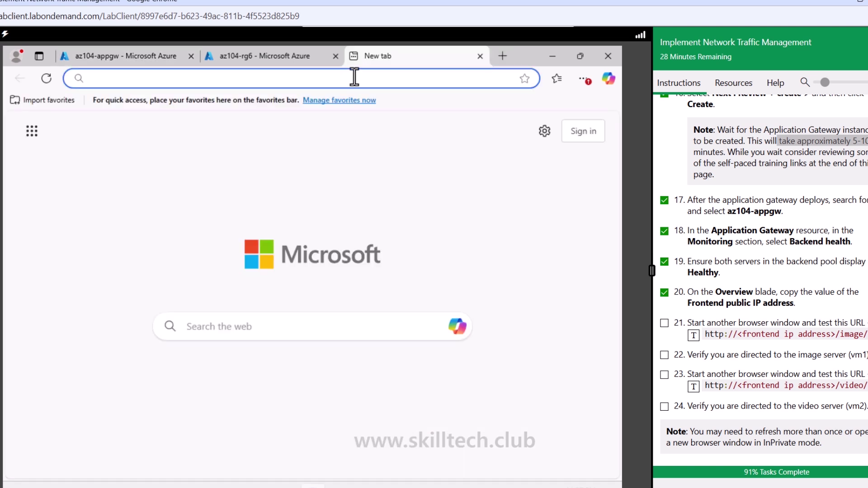
# Step: Load 138.91.111.228/image/ in the new tab and check which server answers the image path
pyautogui.hotkey('ctrl', 'v')
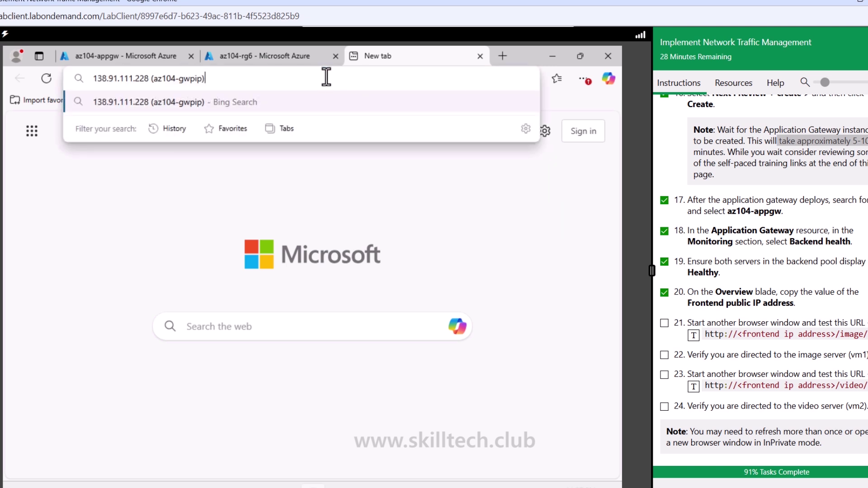
pyautogui.press('BackSpace')
pyautogui.press('BackSpace')
pyautogui.press('BackSpace')
pyautogui.press('BackSpace')
pyautogui.press('BackSpace')
pyautogui.press('BackSpace')
pyautogui.press('BackSpace')
pyautogui.press('BackSpace')
pyautogui.press('BackSpace')
pyautogui.press('BackSpace')
pyautogui.press('BackSpace')
pyautogui.press('BackSpace')
pyautogui.press('BackSpace')
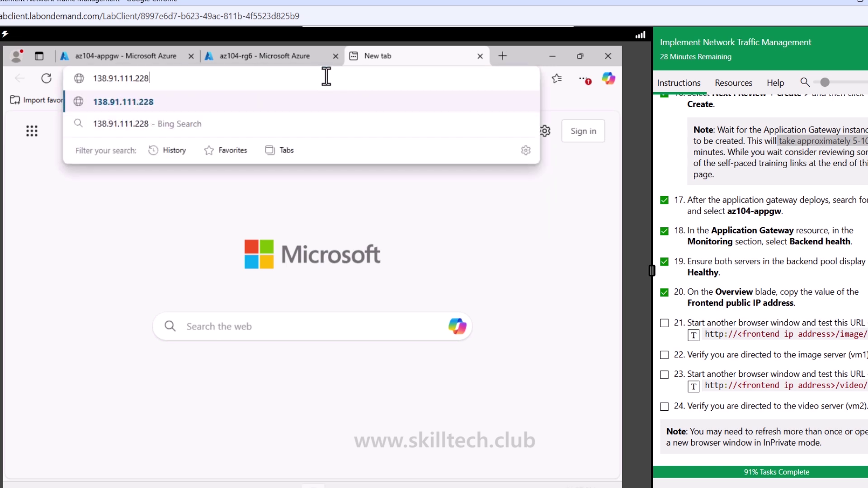
pyautogui.write('/image/')
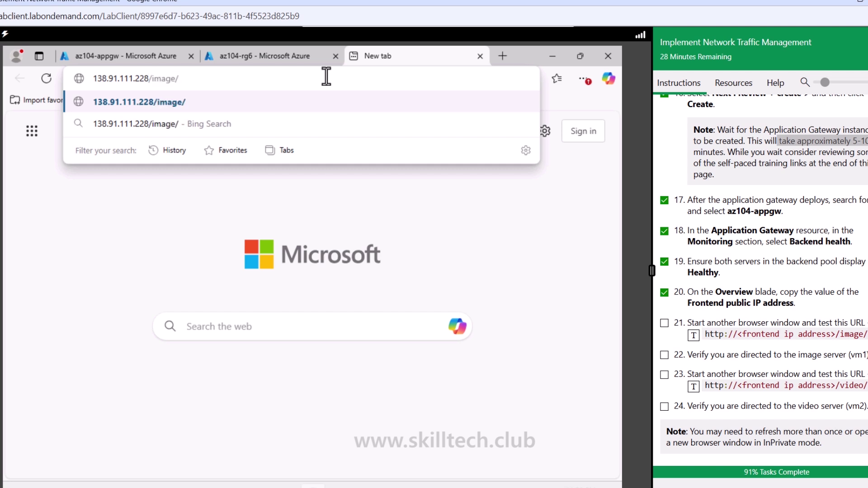
pyautogui.press('Return')
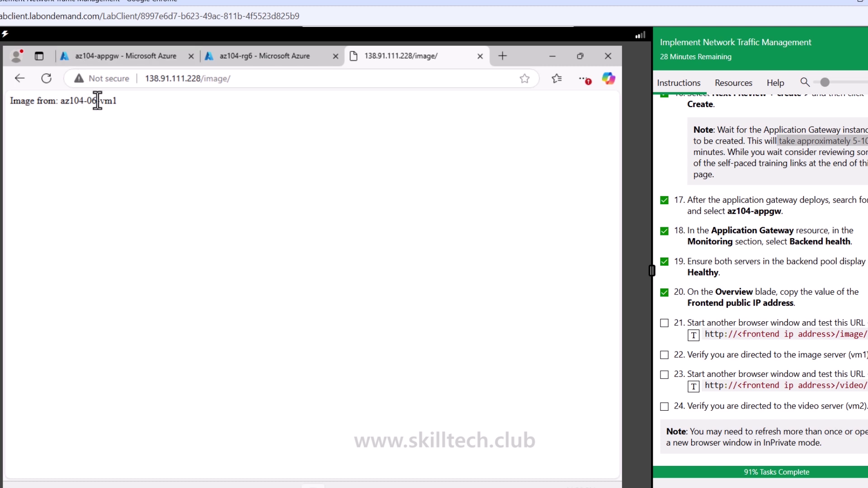
pyautogui.moveTo(99, 100); pyautogui.dragTo(136, 114)
# Step: Change the address to 138.91.111.228/video/ and check which server answers the video path
pyautogui.click(229, 79)
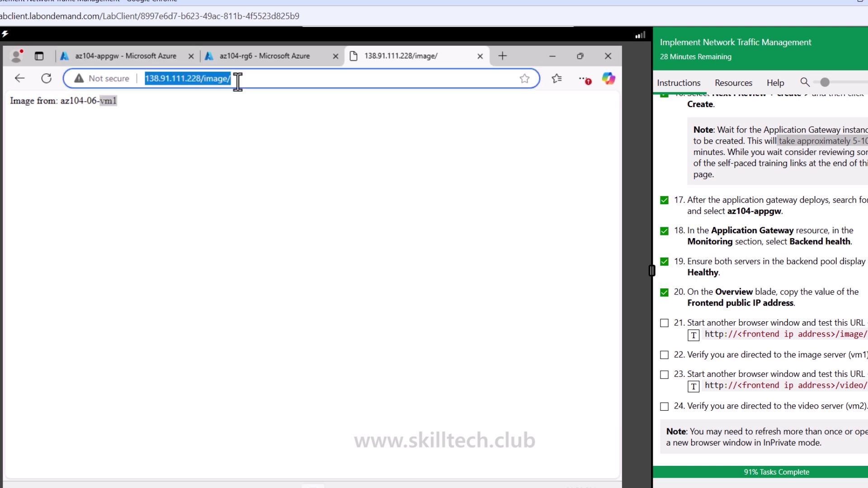
pyautogui.click(209, 79)
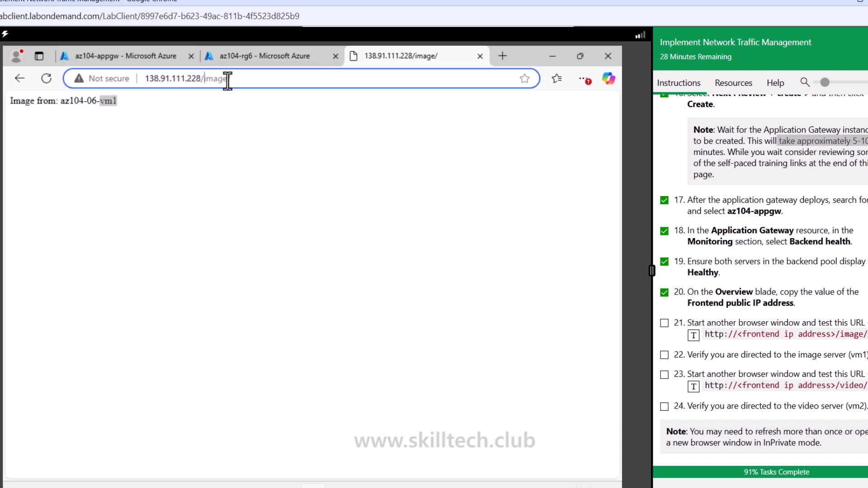
pyautogui.doubleClick(226, 79)
pyautogui.write('video/')
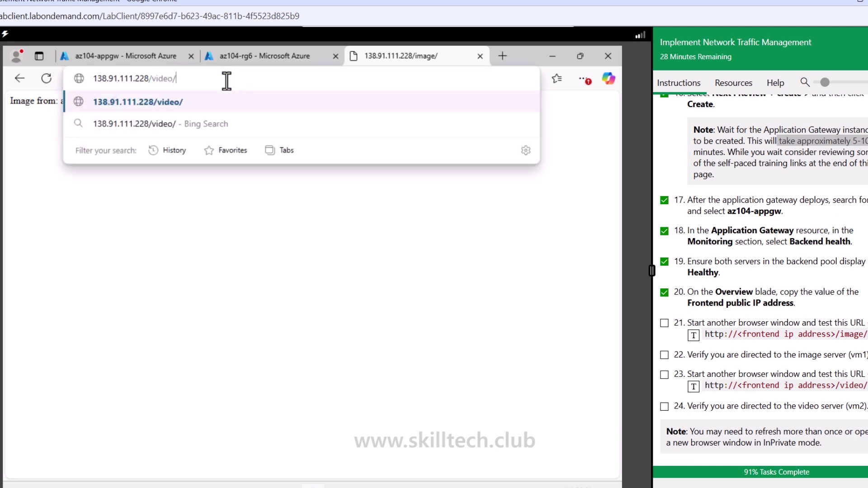
pyautogui.press('Return')
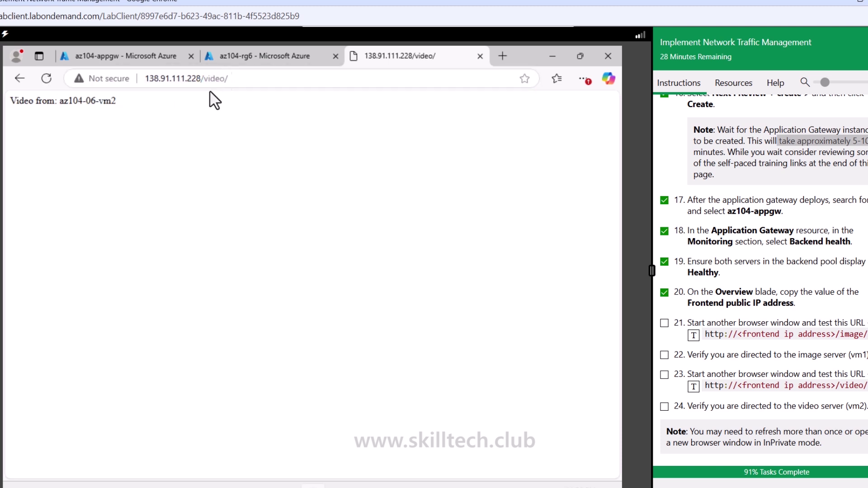
pyautogui.moveTo(105, 101); pyautogui.dragTo(120, 102)
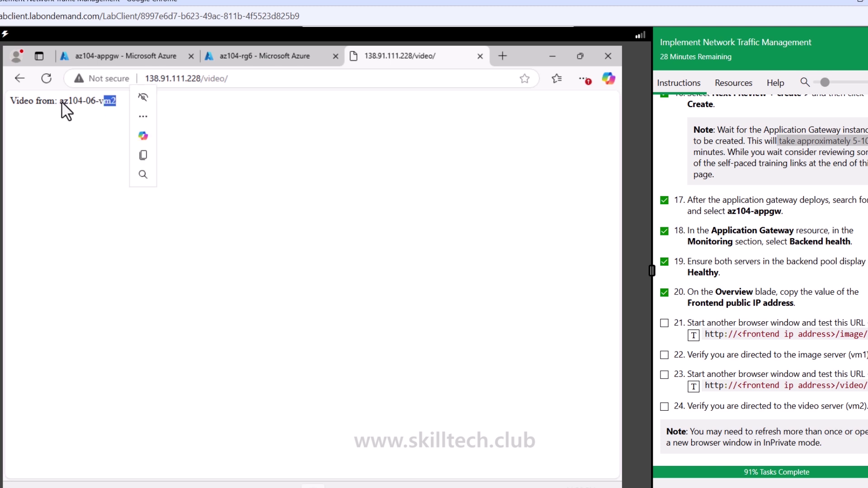
# Step: Load 138.91.111.228 without any path and check which server answers by default
pyautogui.scroll(-1, 679, 307)
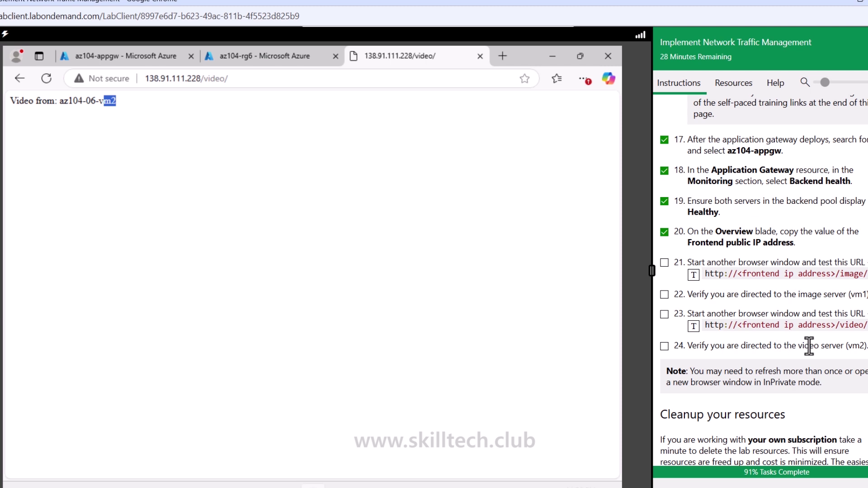
pyautogui.scroll(-1, 809, 346)
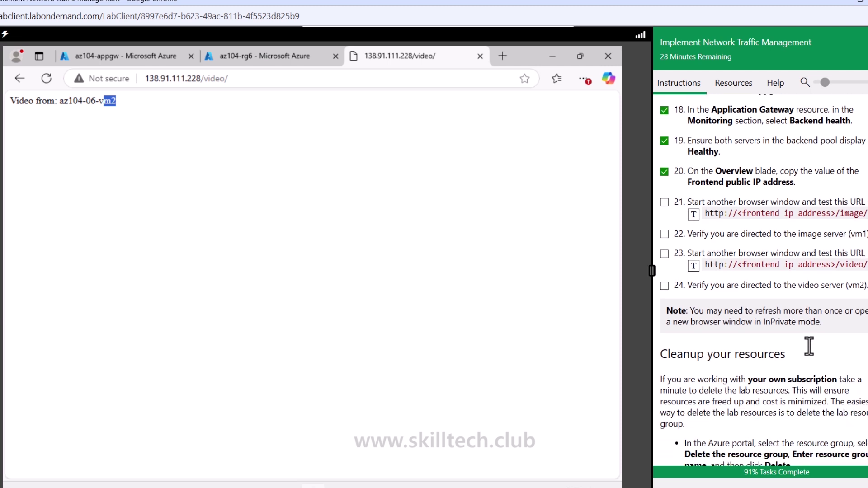
pyautogui.doubleClick(223, 82)
pyautogui.press('BackSpace')
pyautogui.press('Return')
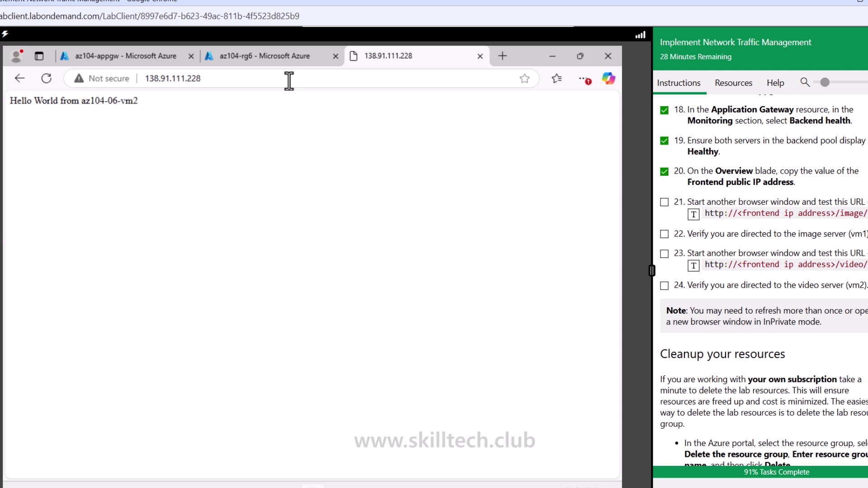
pyautogui.moveTo(42, 101); pyautogui.dragTo(107, 101)
pyautogui.click(271, 171)
# Step: Look over the az104-rg6 resources, return to the az104-appgw overview and review the lab's "Cleanup your resources" section
pyautogui.click(264, 54)
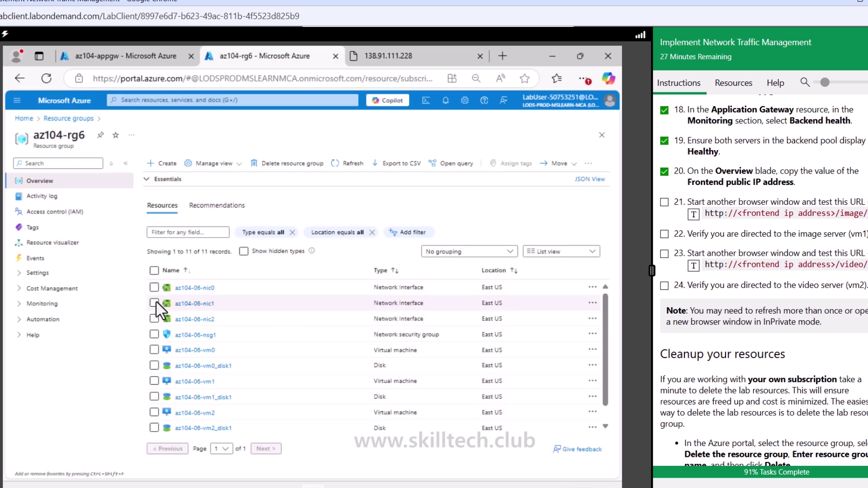
pyautogui.click(387, 56)
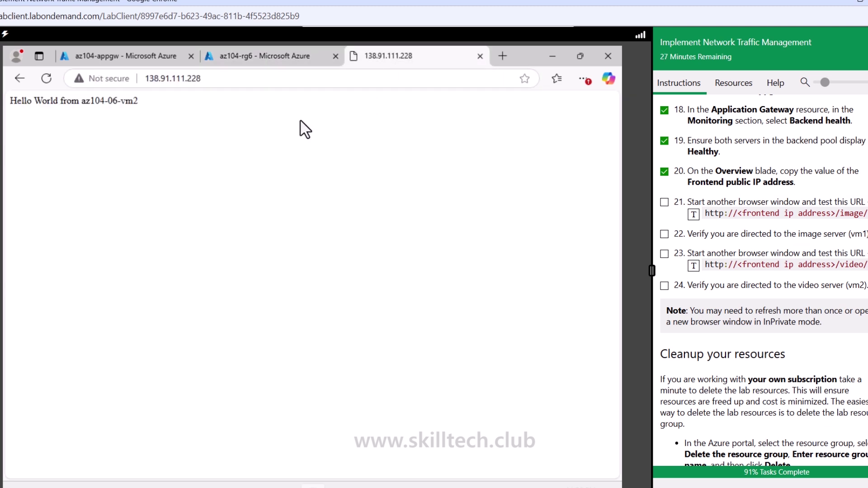
pyautogui.click(97, 58)
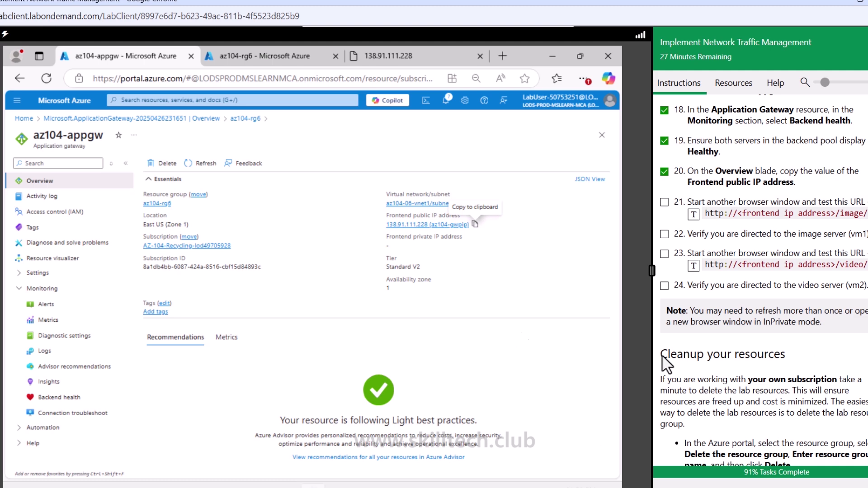
pyautogui.scroll(-4, 812, 357)
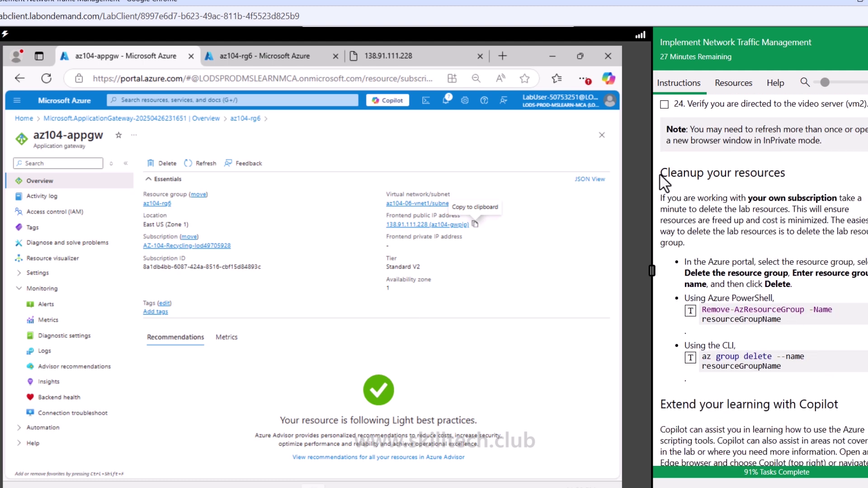
pyautogui.moveTo(661, 178); pyautogui.dragTo(820, 181)
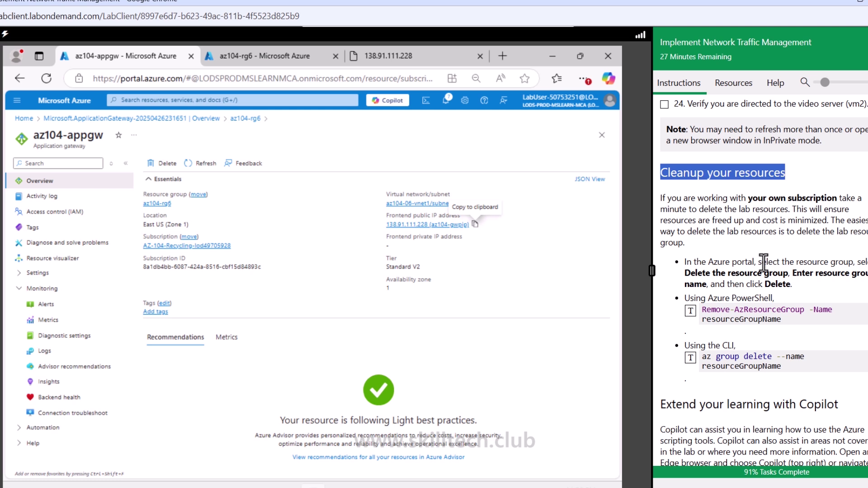